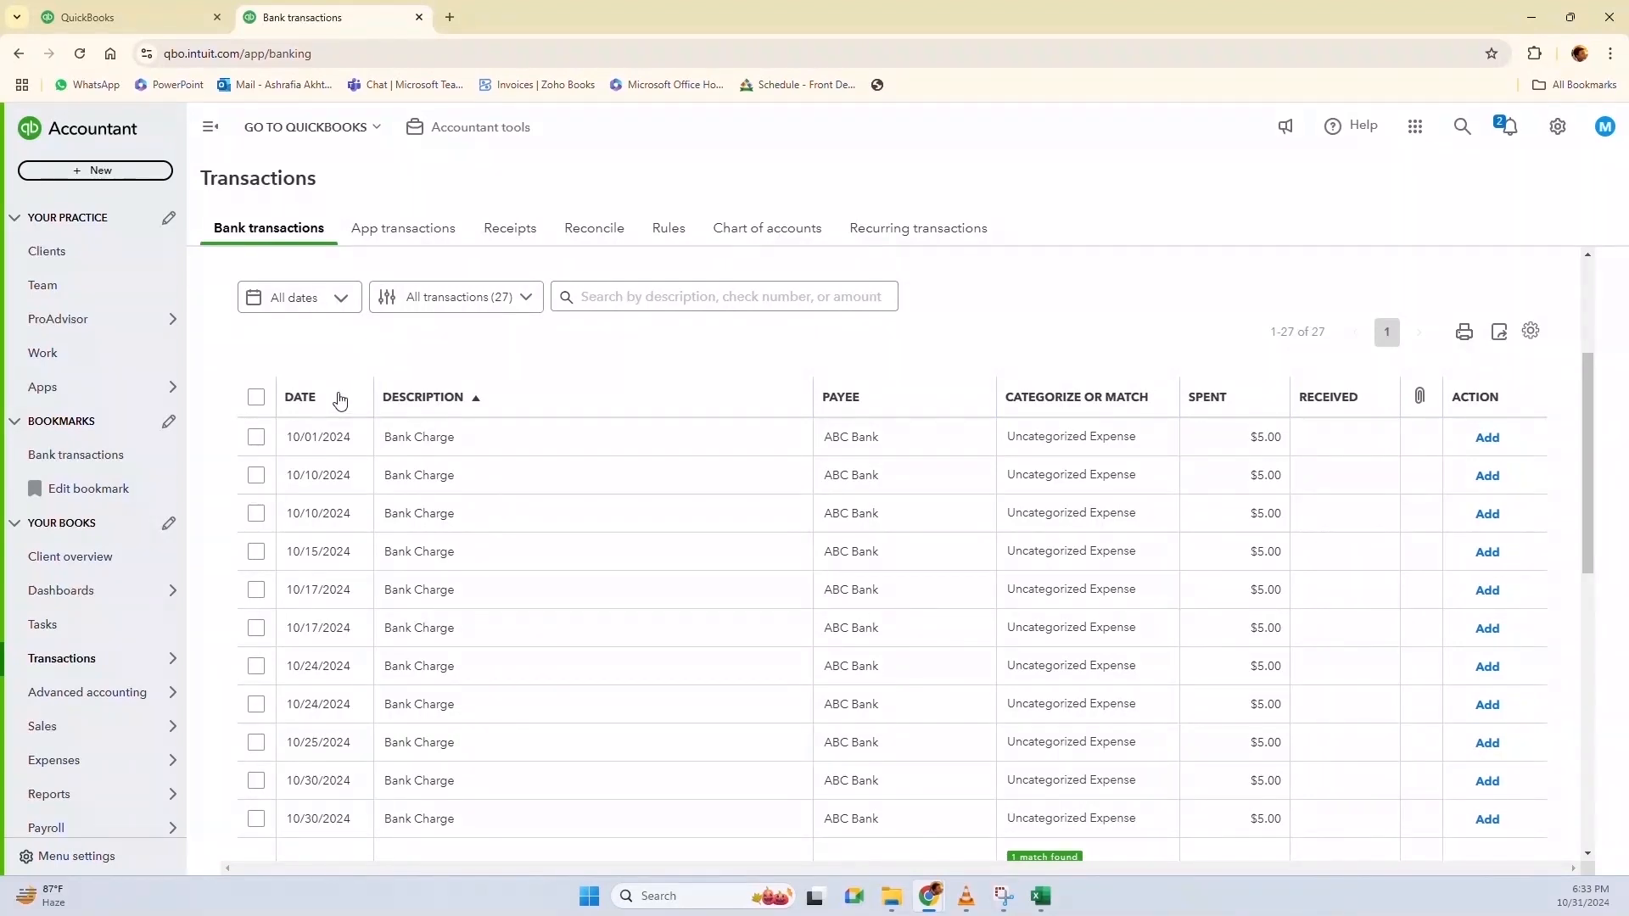
Sort the 27 bank feed transactions by date so 10/01/2024 appears first
{"action": "left_click", "coordinate": [304, 399]}
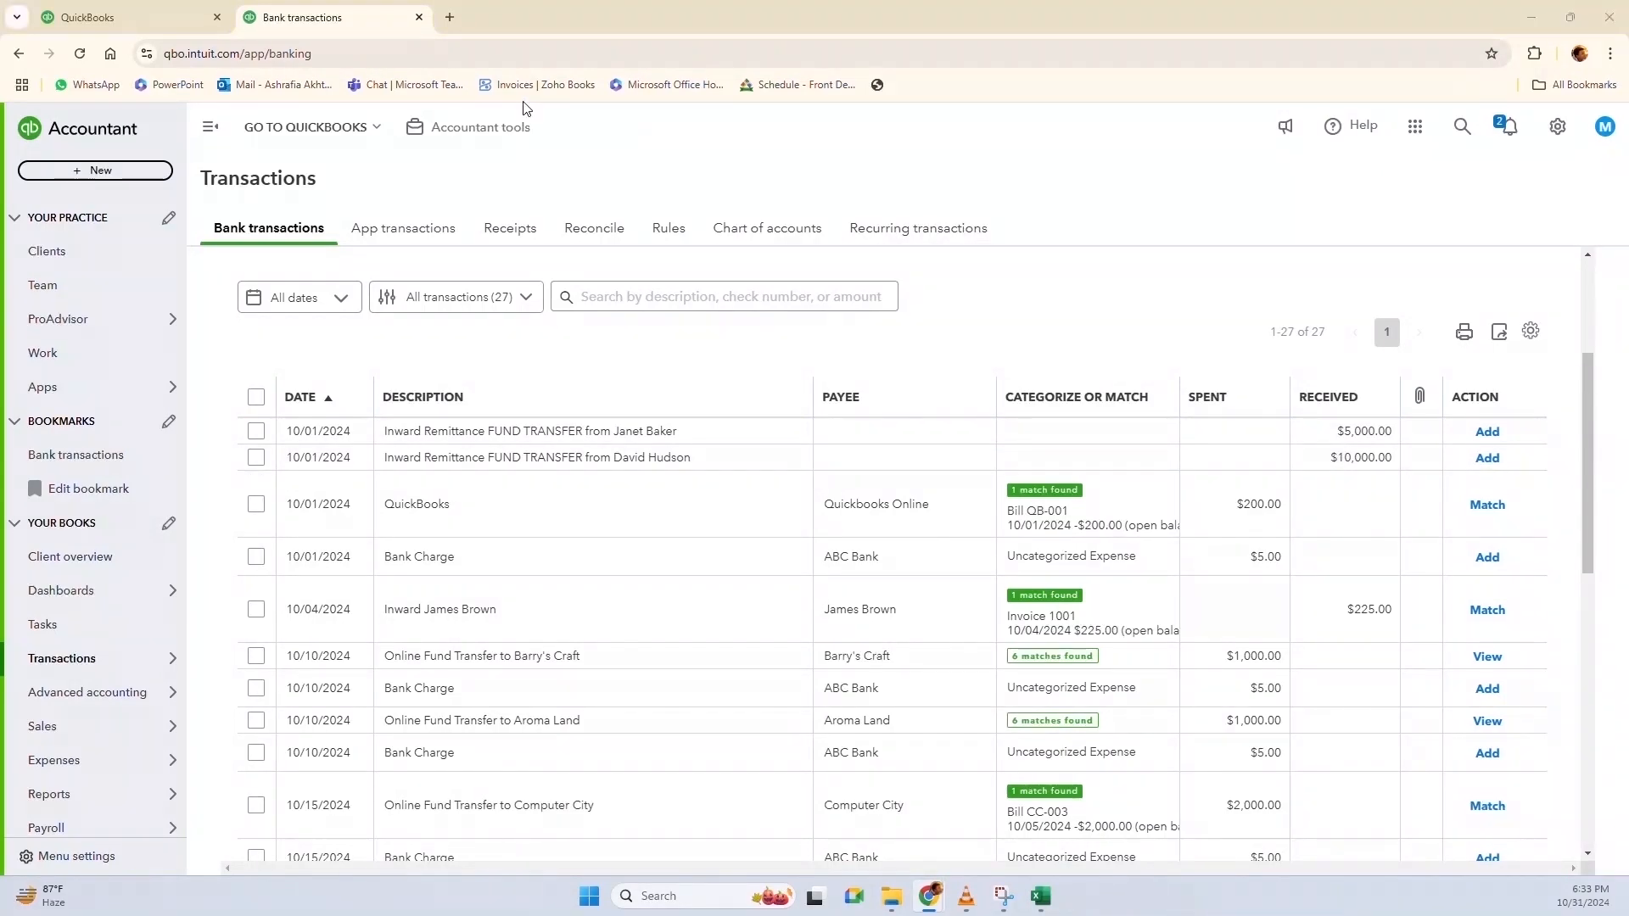
Check the partners' deposit amounts on the Meeting Minute sheet, then open the $5,000 transfer
{"action": "key", "text": "alt+Tab"}
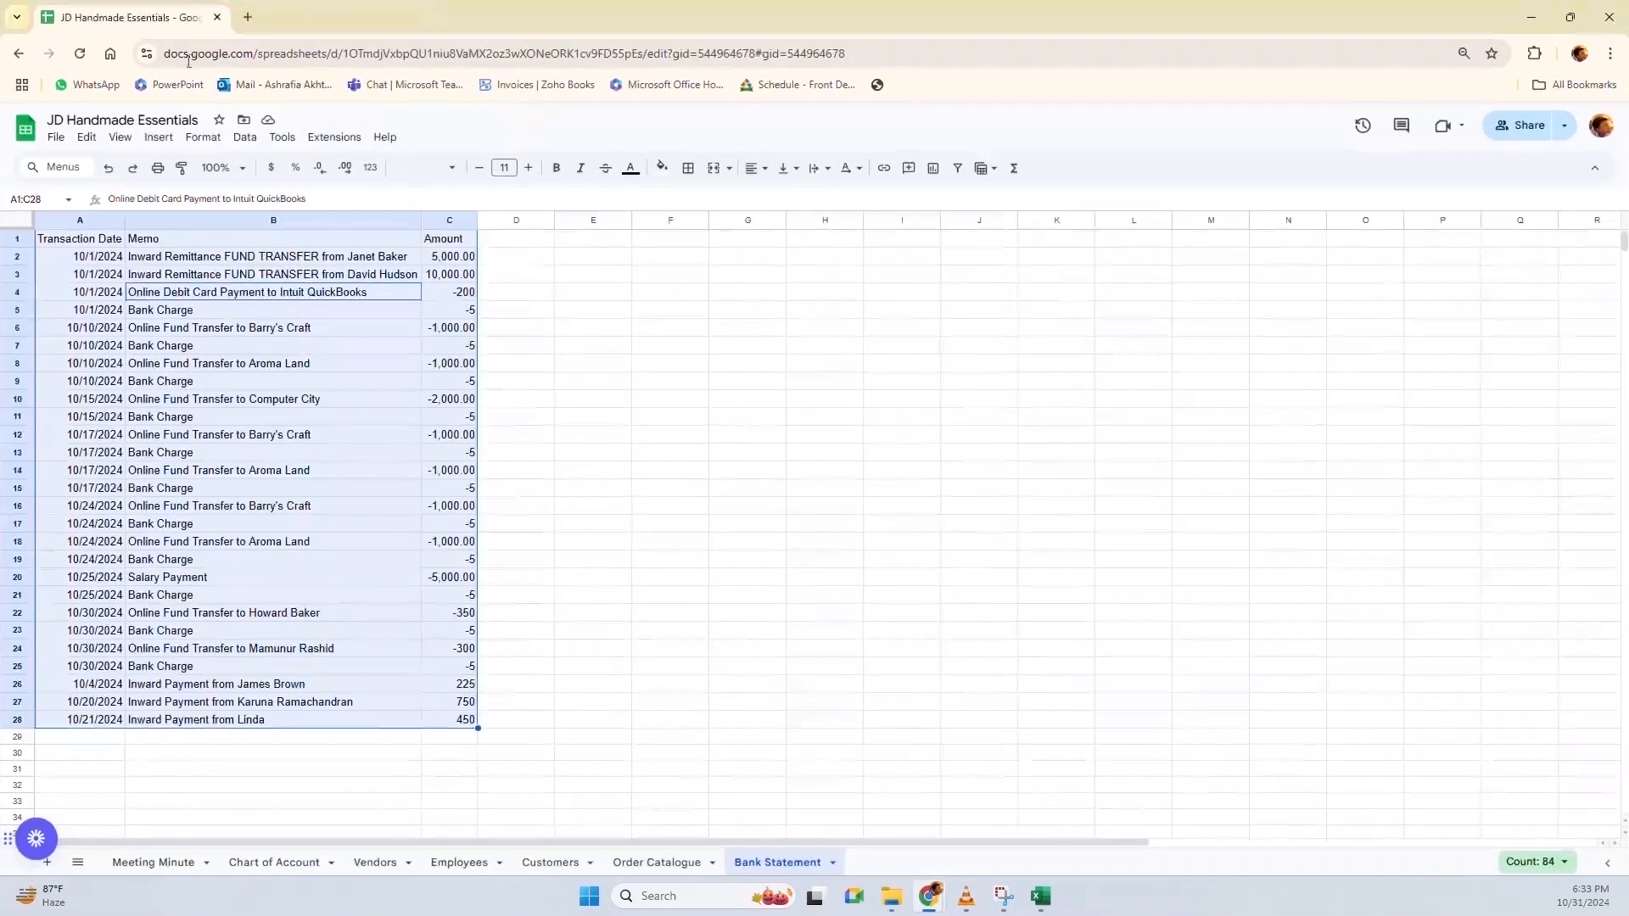
{"action": "left_click", "coordinate": [151, 864]}
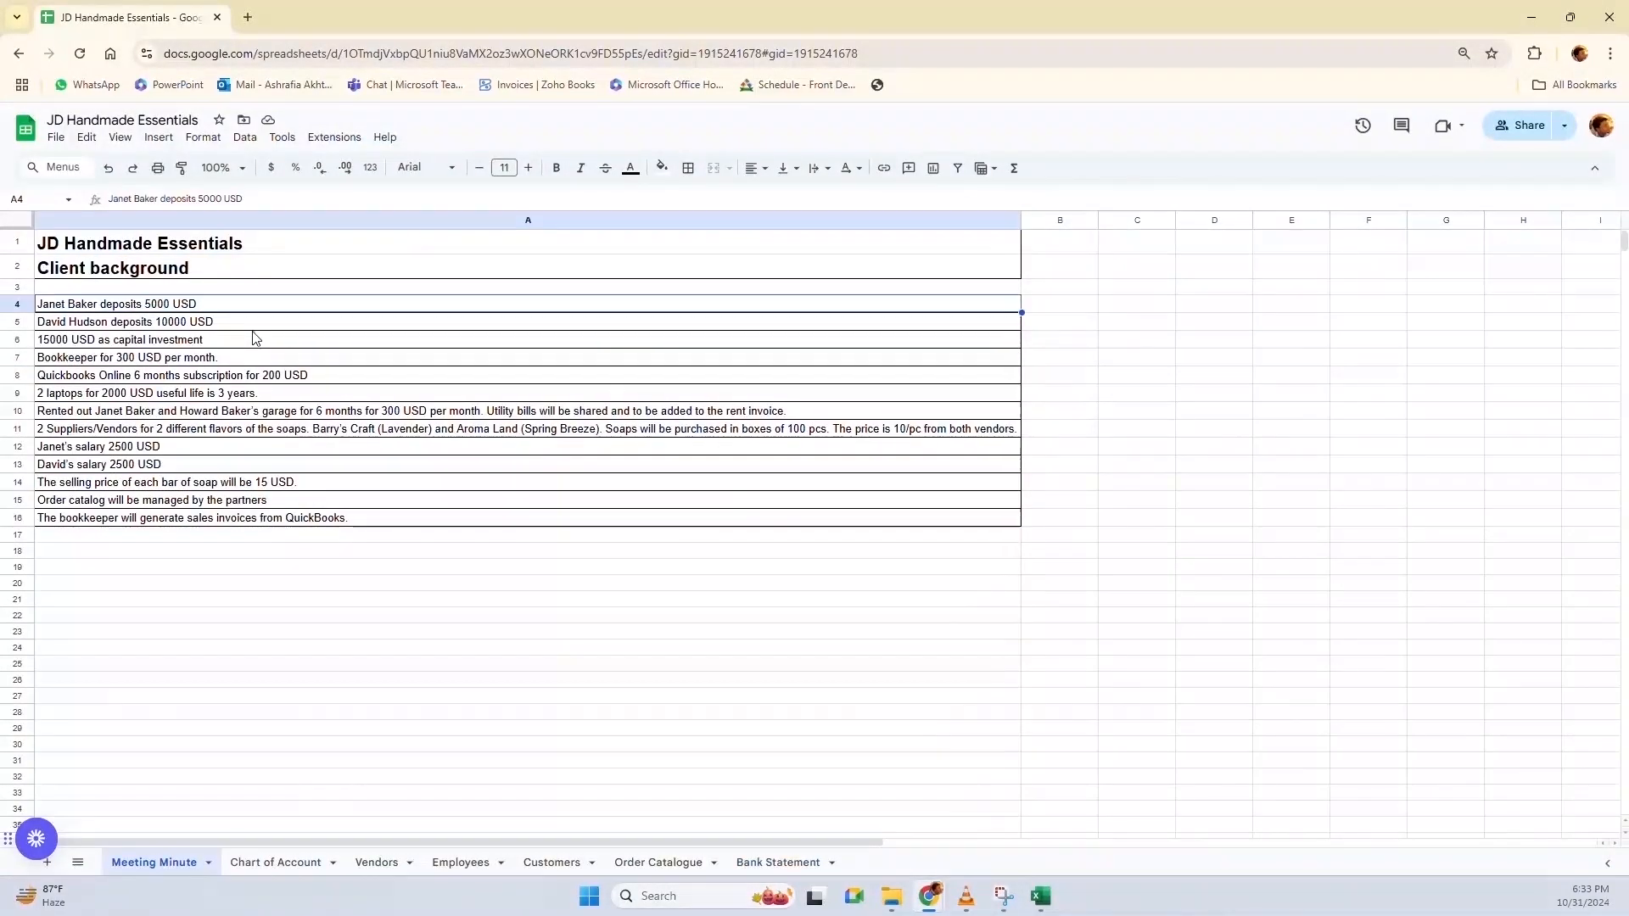
{"action": "left_click", "coordinate": [199, 325]}
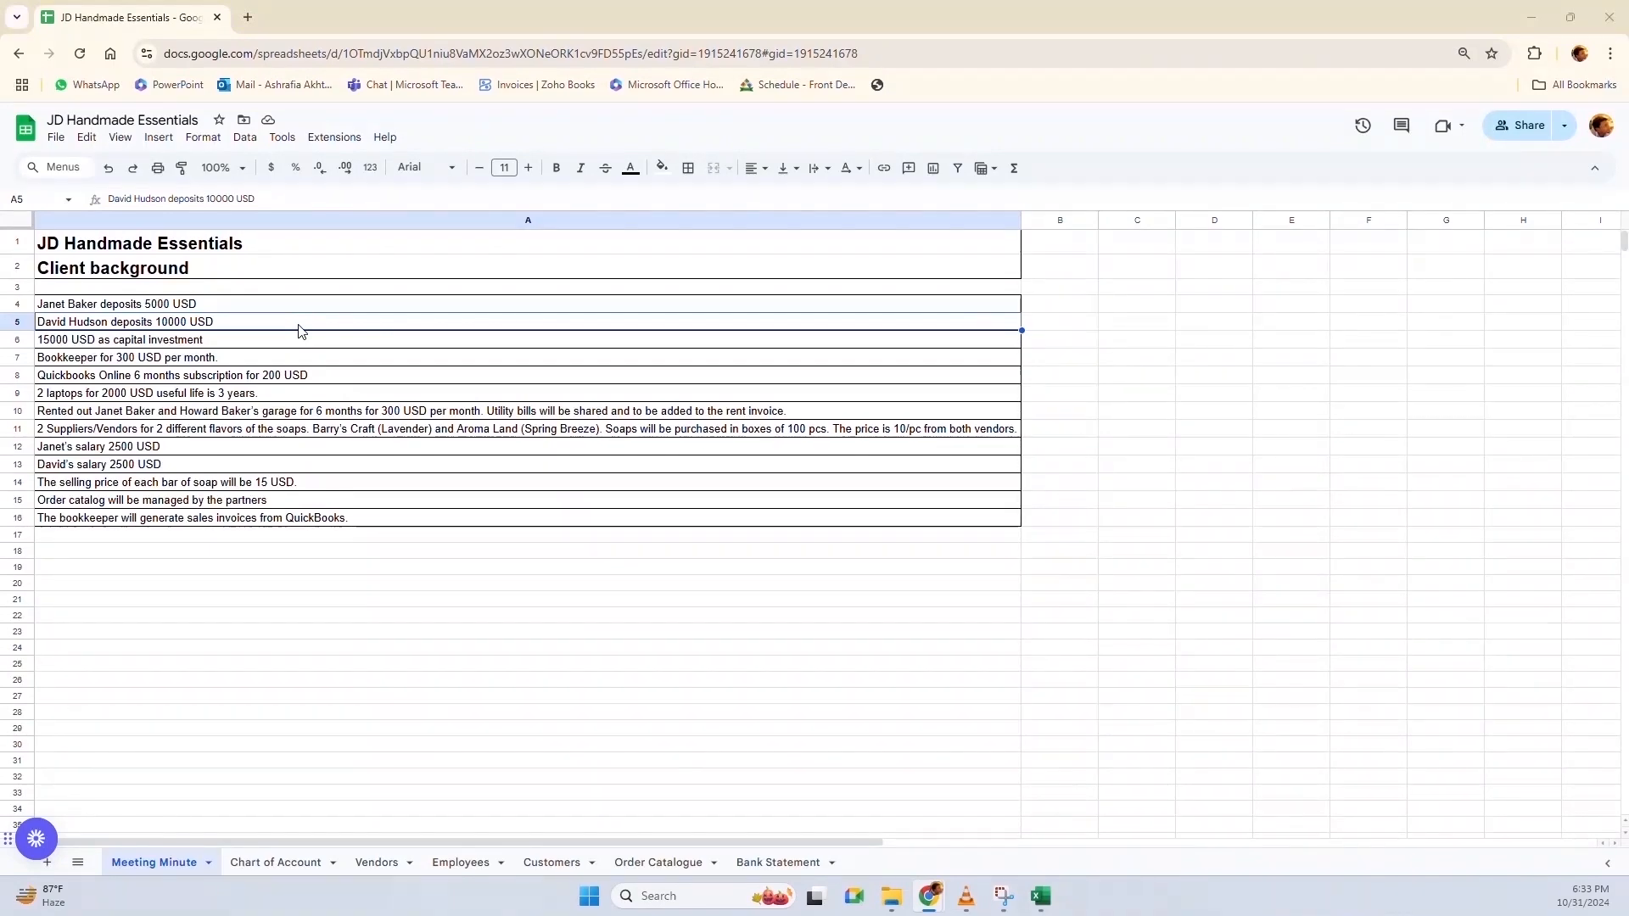
{"action": "key", "text": "alt+Tab"}
{"action": "left_click", "coordinate": [500, 432]}
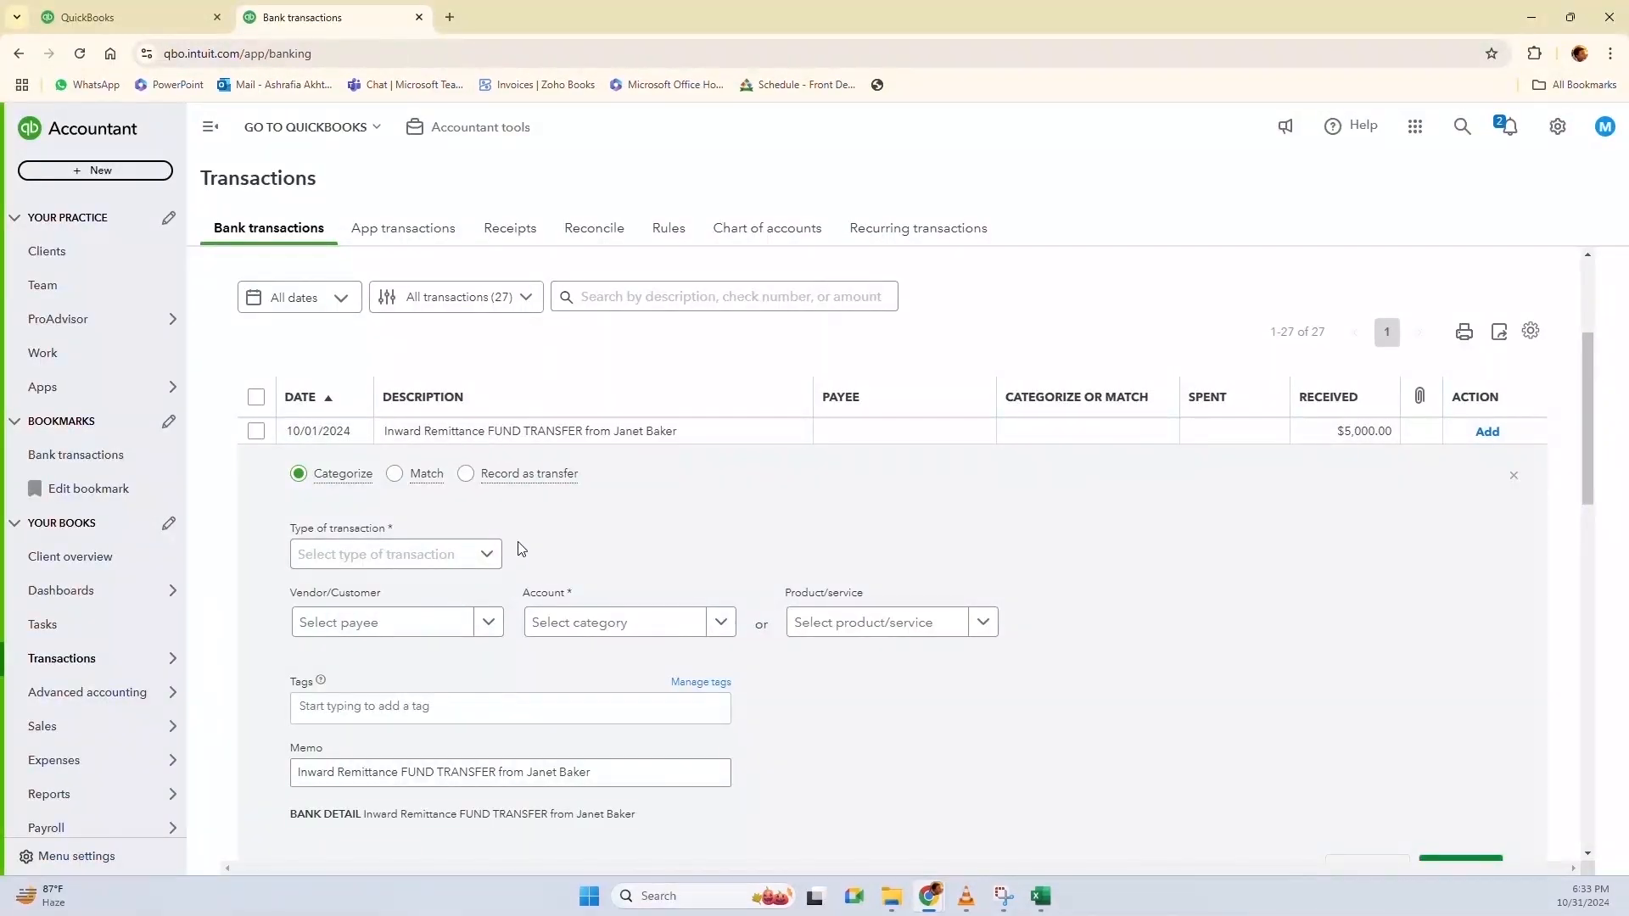
Mark the $5,000 transfer as a Deposit and start adding a new payee
{"action": "left_click", "coordinate": [415, 558]}
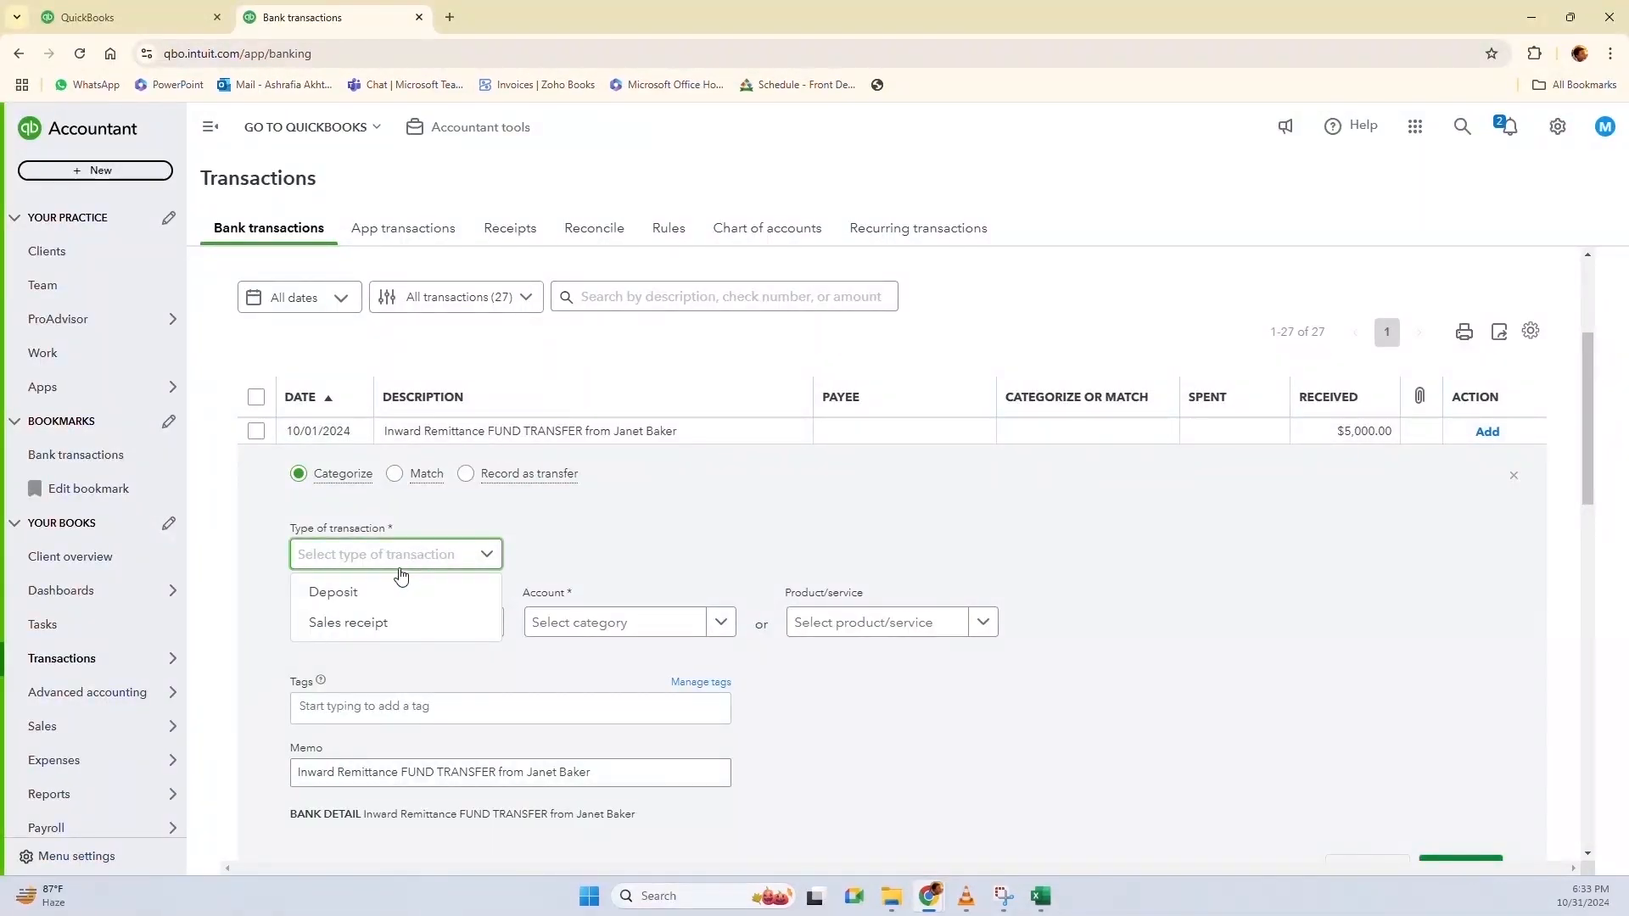
{"action": "left_click", "coordinate": [367, 592]}
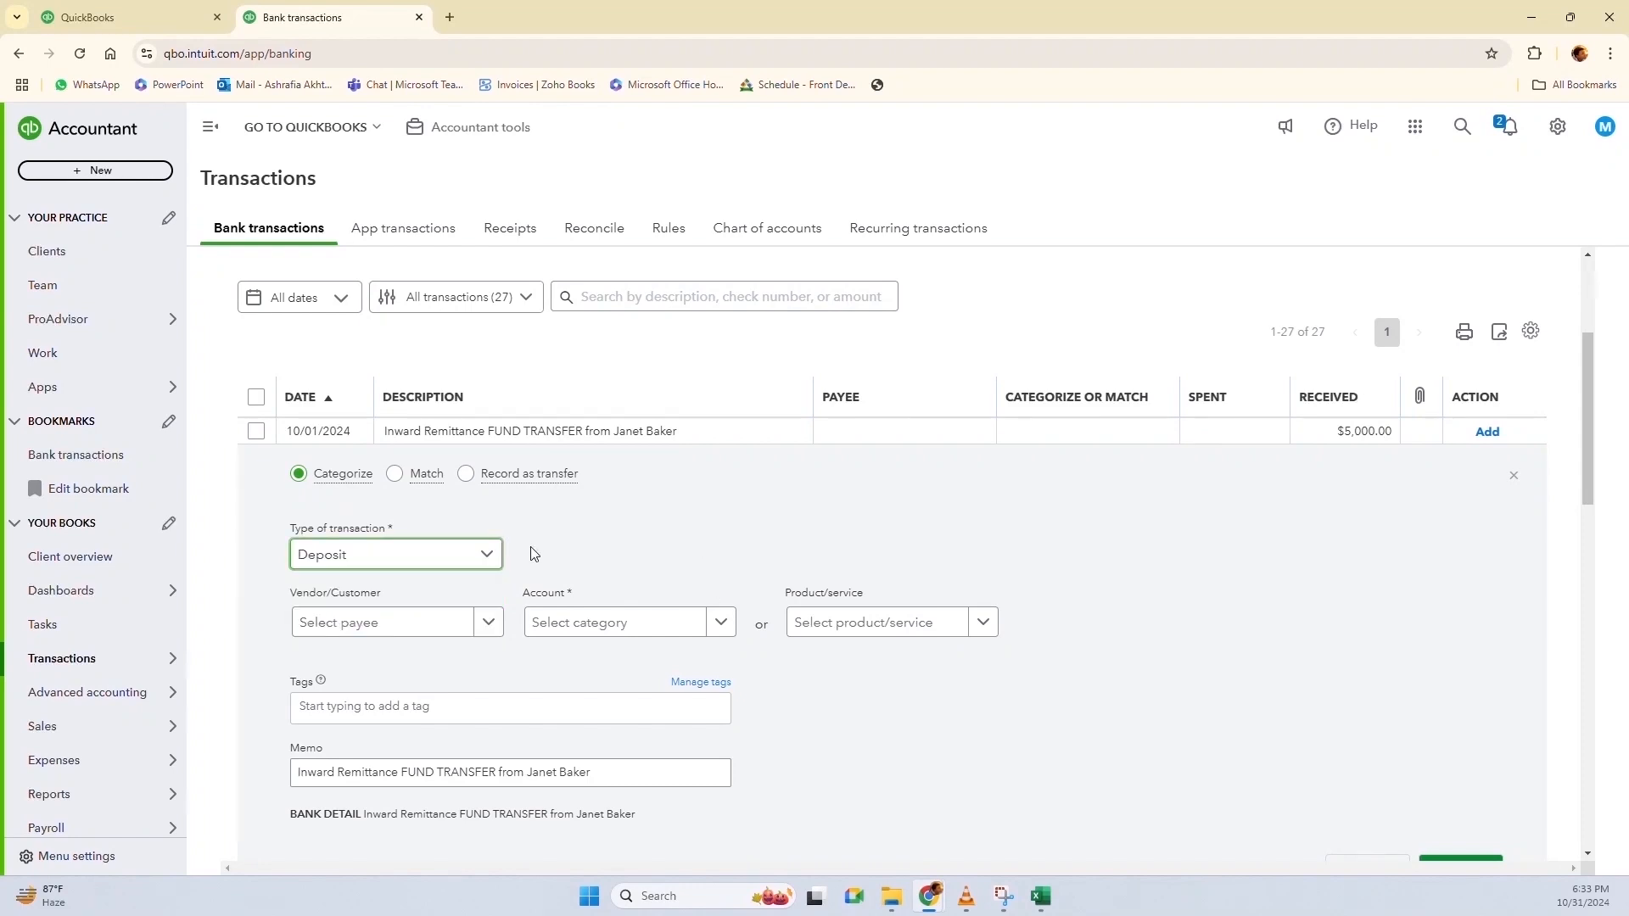
{"action": "scroll", "coordinate": [527, 552], "scroll_direction": "down", "scroll_amount": 1}
{"action": "left_click", "coordinate": [397, 547]}
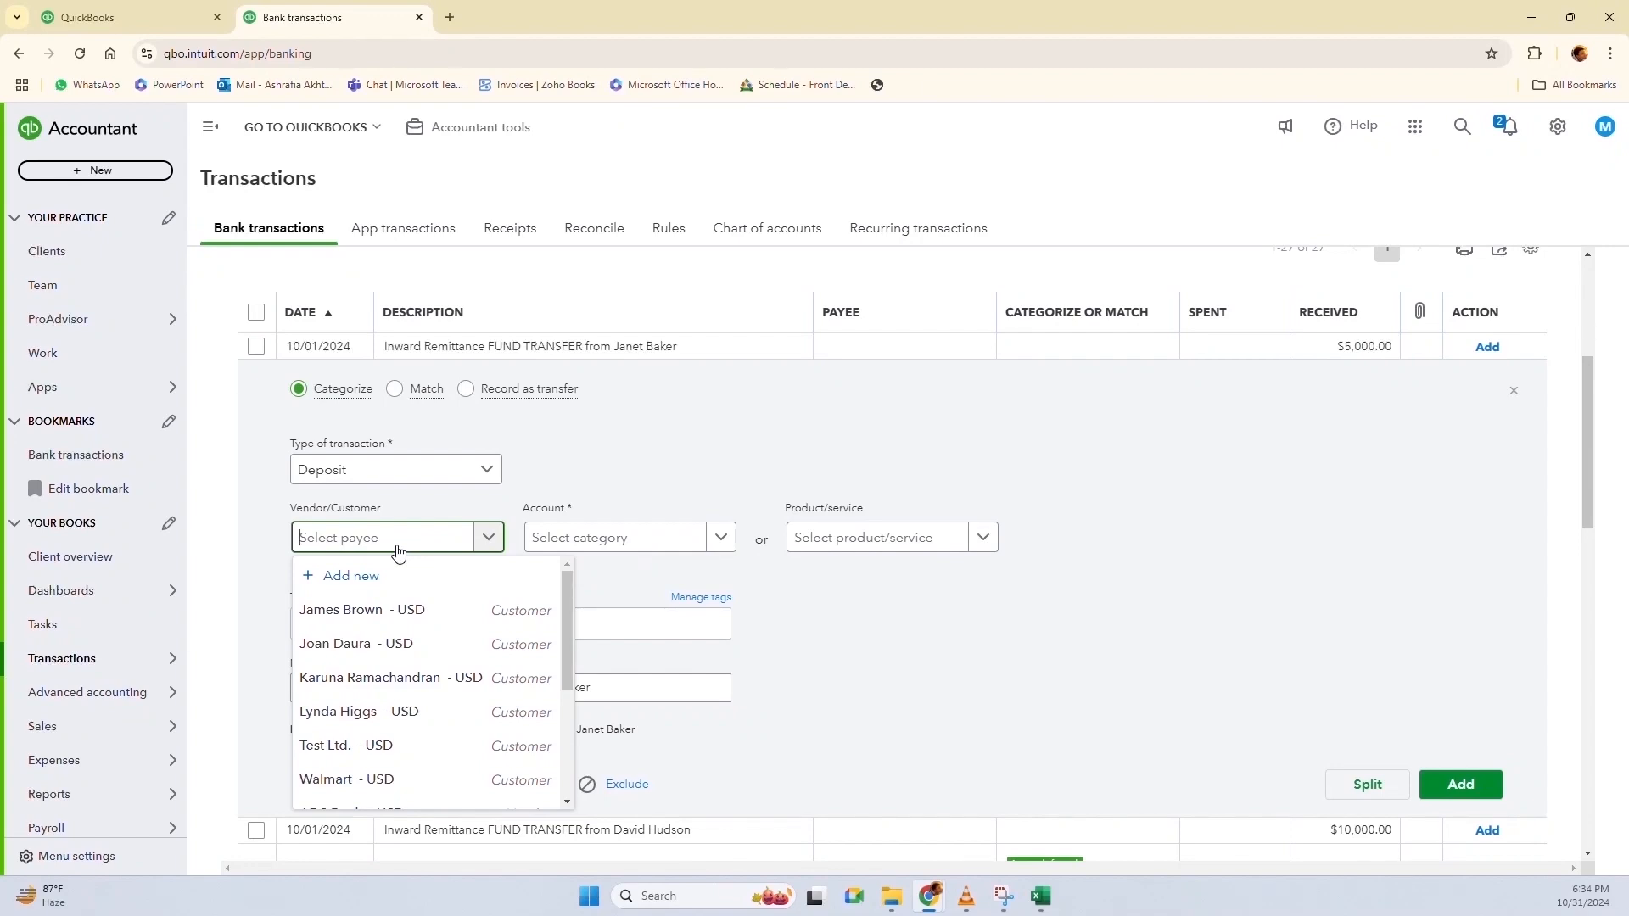
{"action": "left_click", "coordinate": [382, 575]}
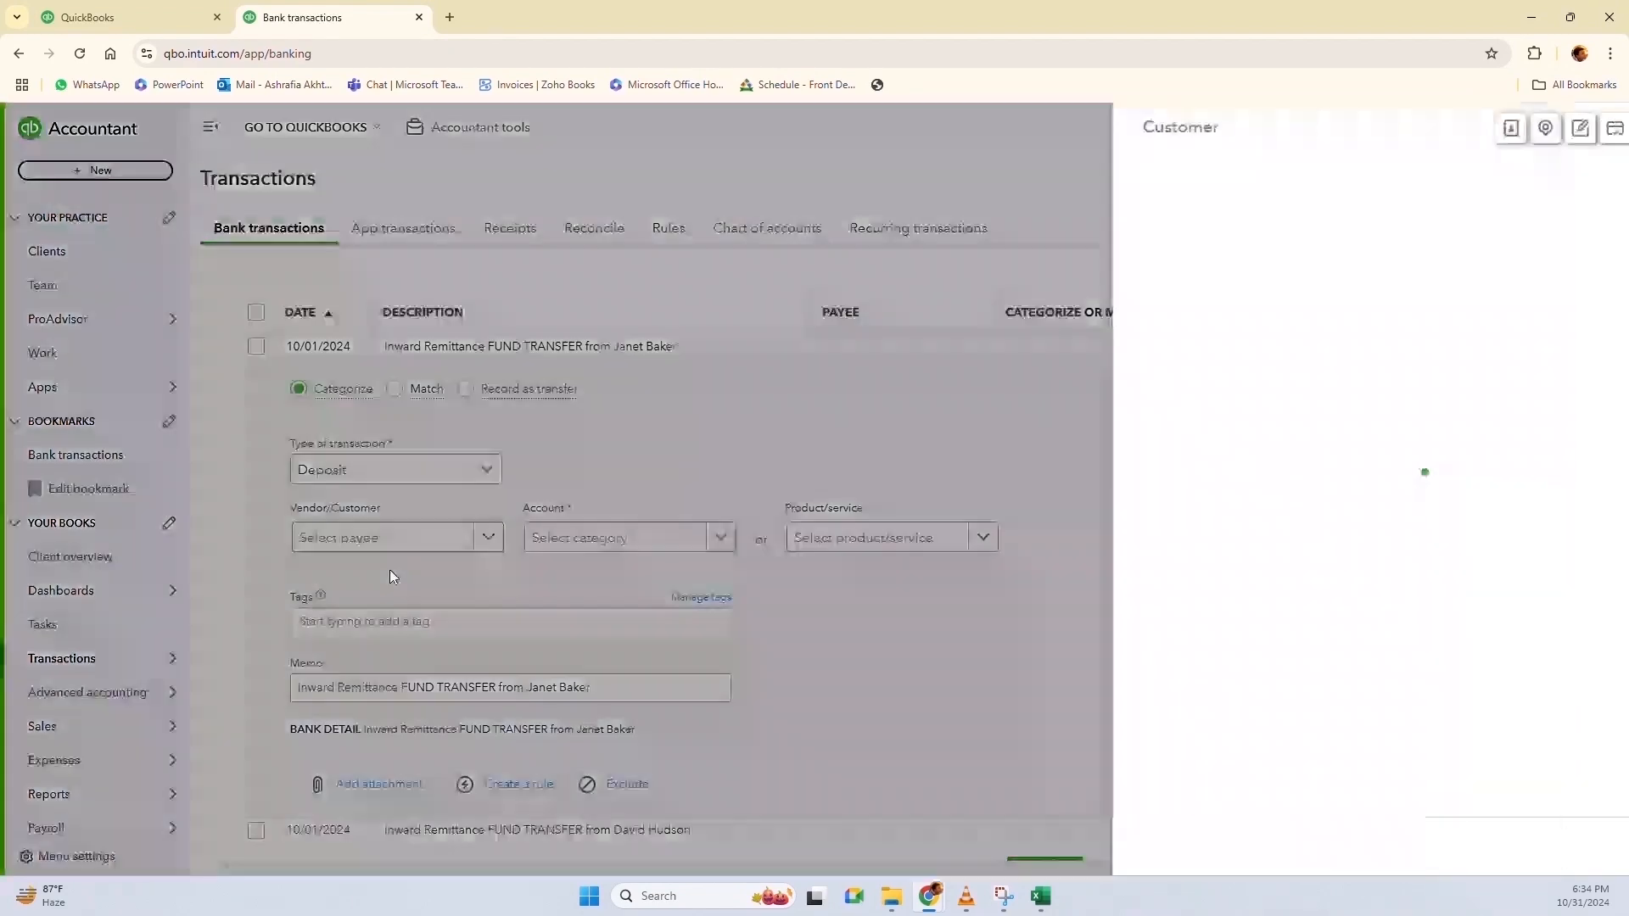
Save the payee as an employee with the partner's first and last name, hired 10/01/2024
{"action": "left_click", "coordinate": [1066, 204]}
{"action": "left_click", "coordinate": [1057, 297]}
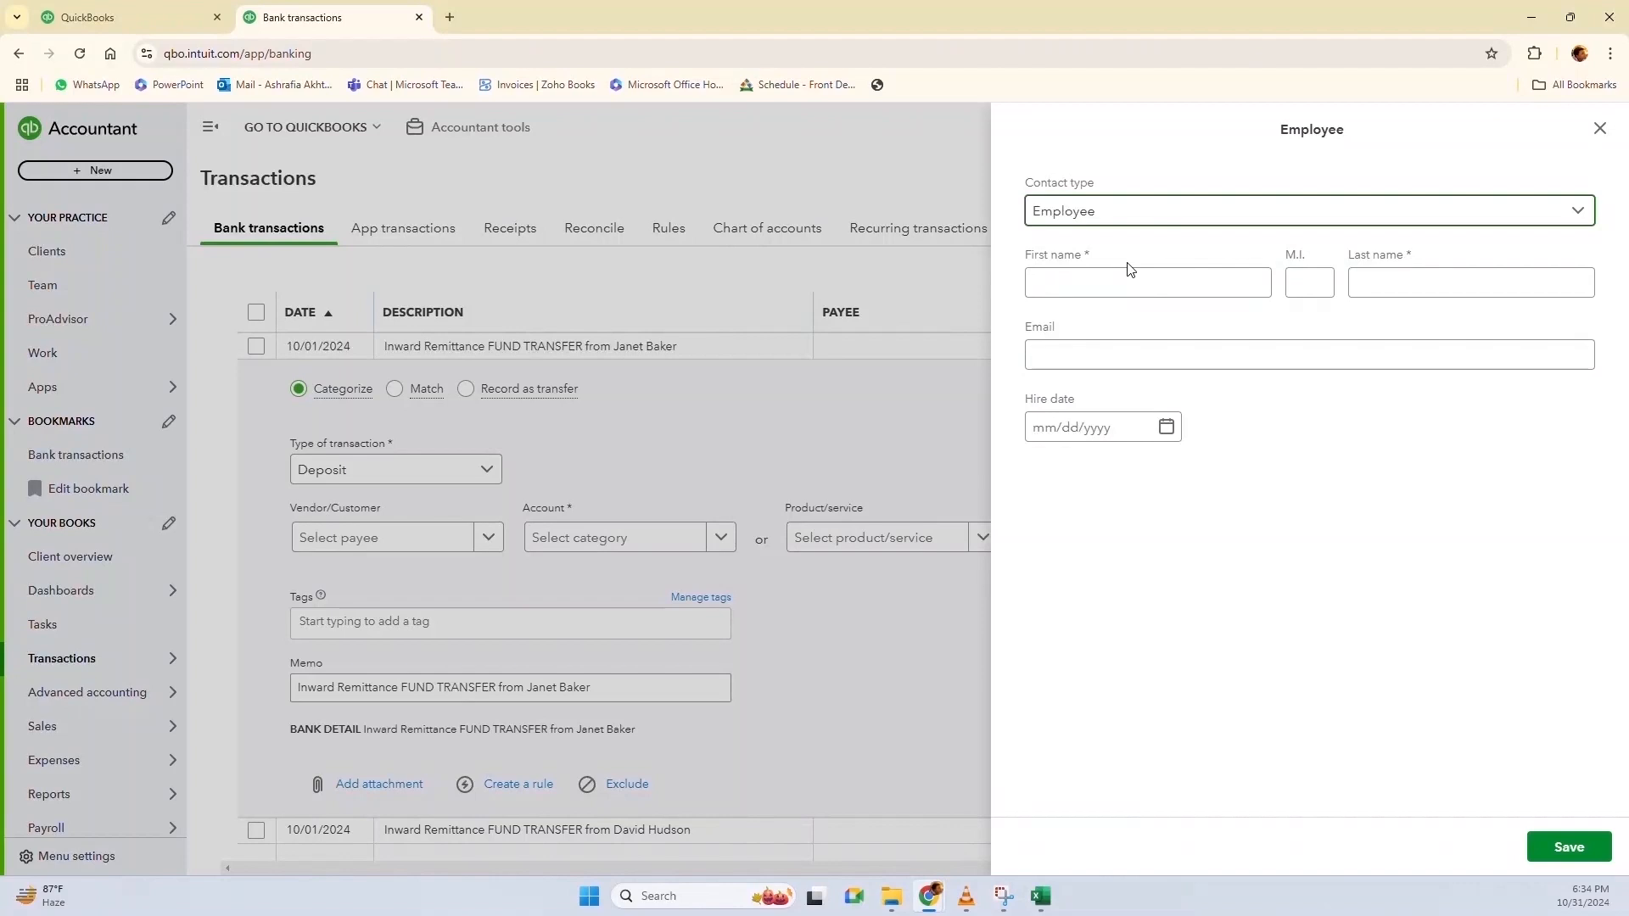
{"action": "left_click", "coordinate": [1116, 290]}
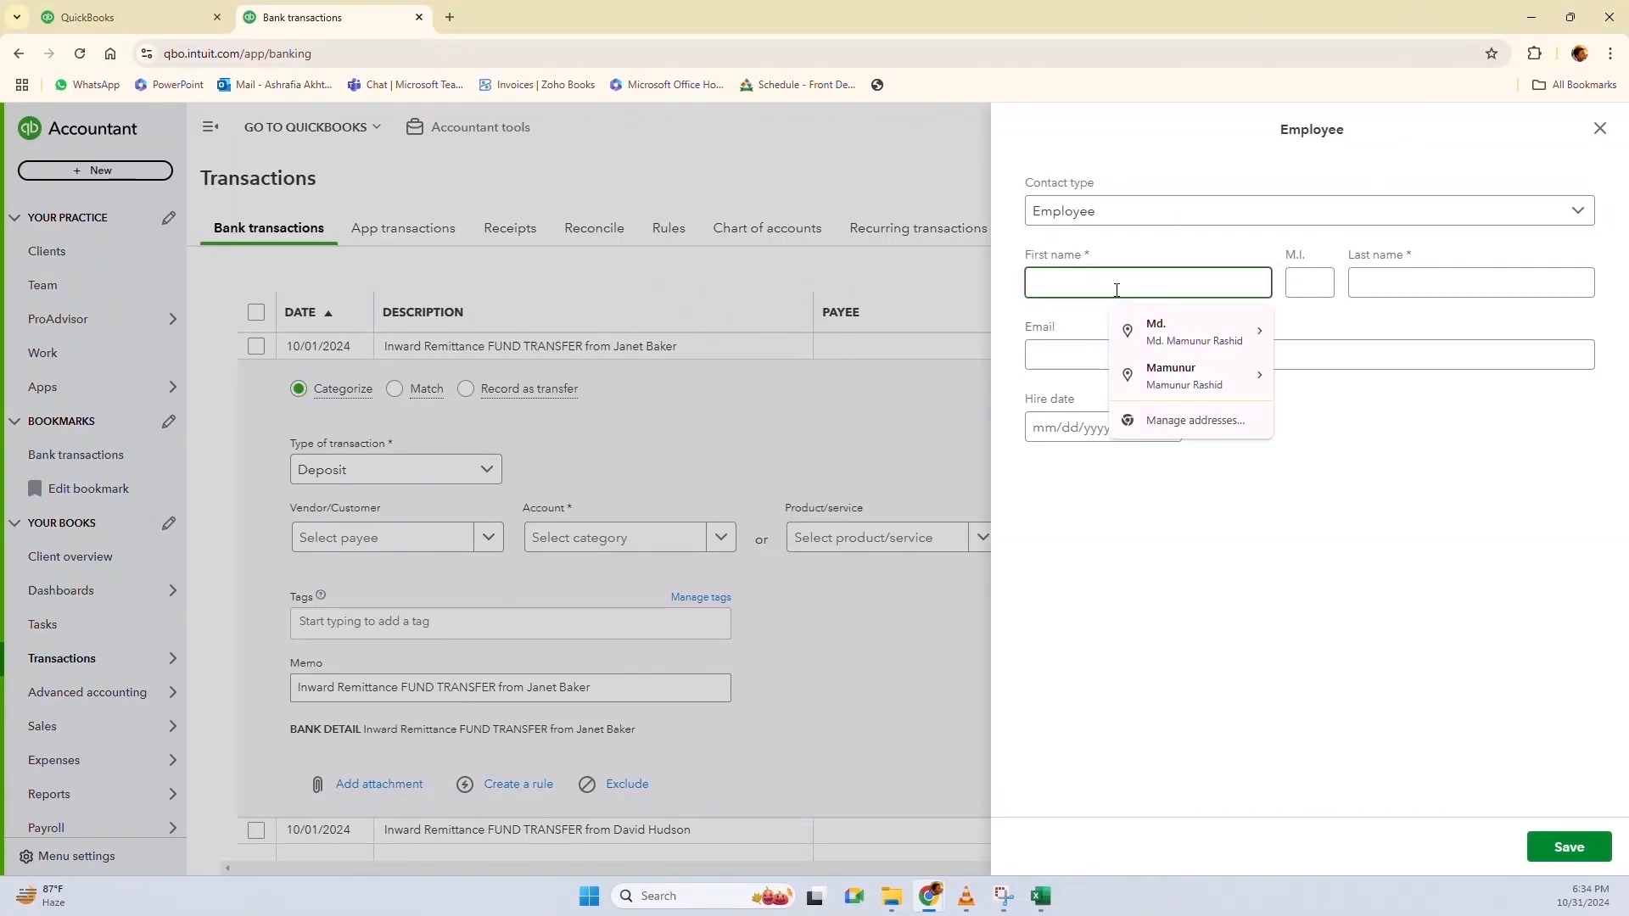
{"action": "type", "text": "Janet"}
{"action": "key", "text": "Tab"}
{"action": "type", "text": "Baker"}
{"action": "left_click", "coordinate": [1167, 428]}
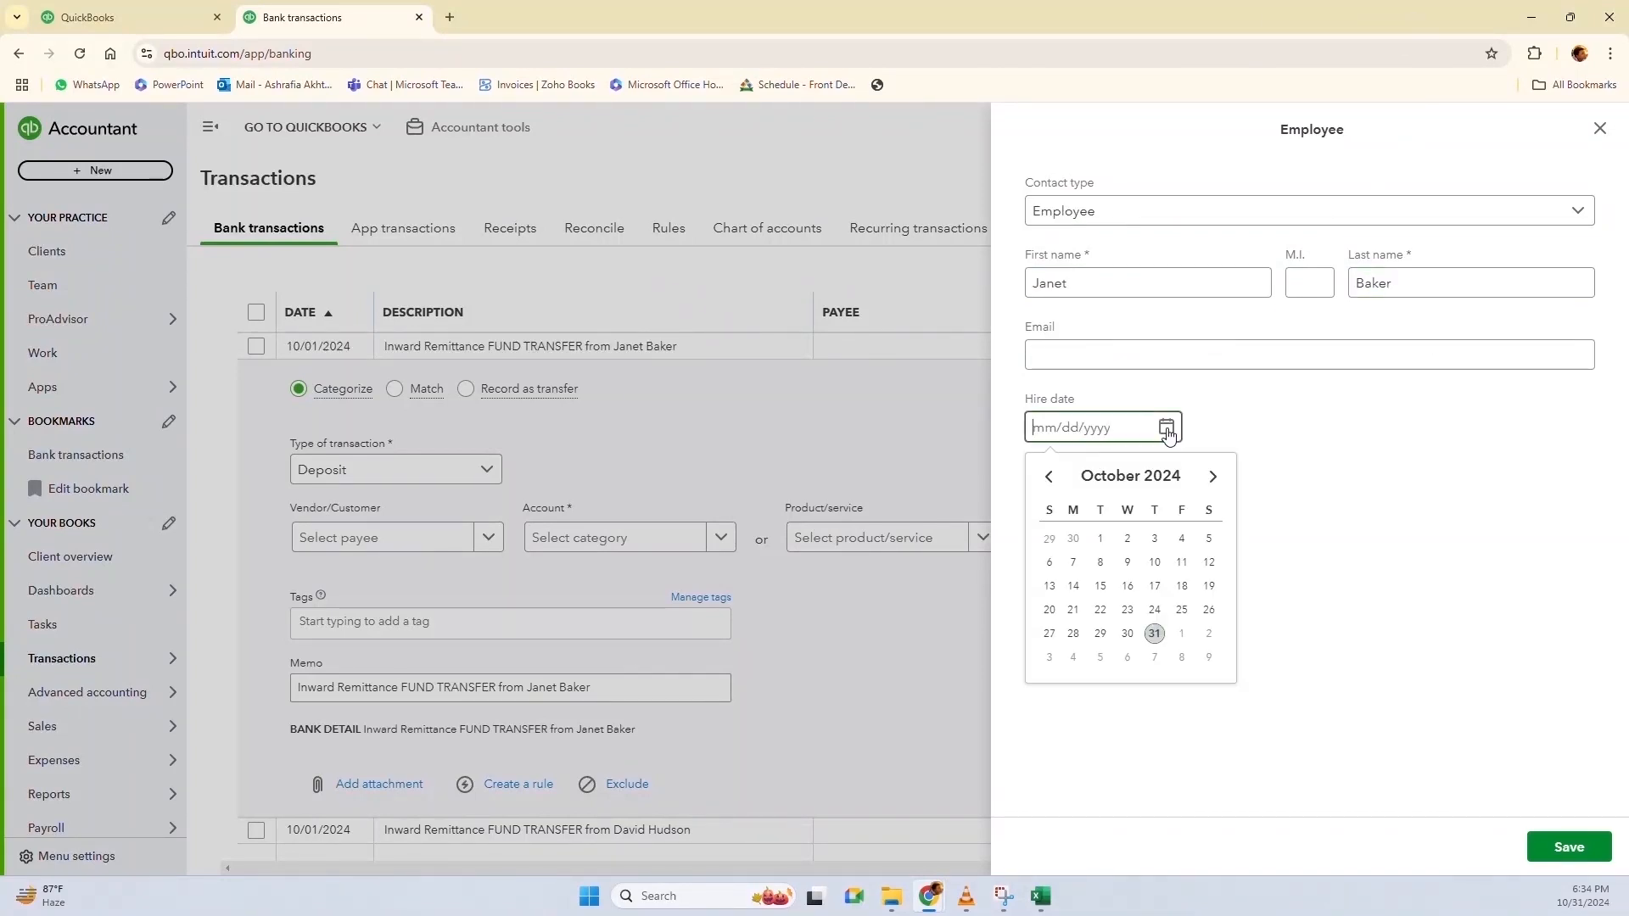
{"action": "left_click", "coordinate": [1100, 539]}
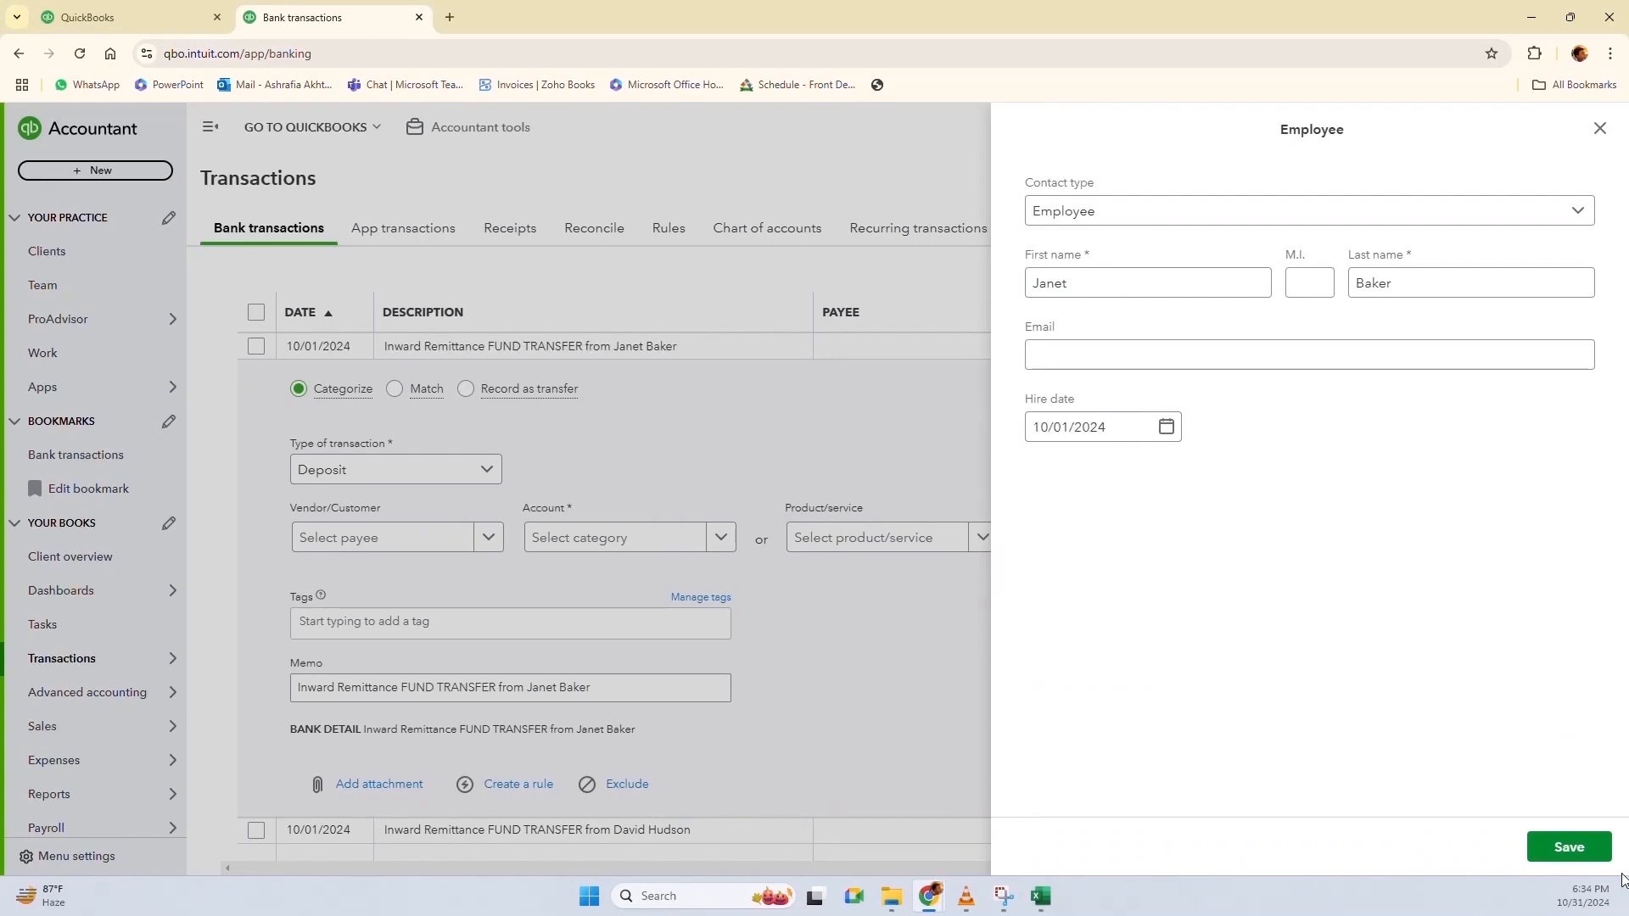
{"action": "left_click", "coordinate": [1568, 846]}
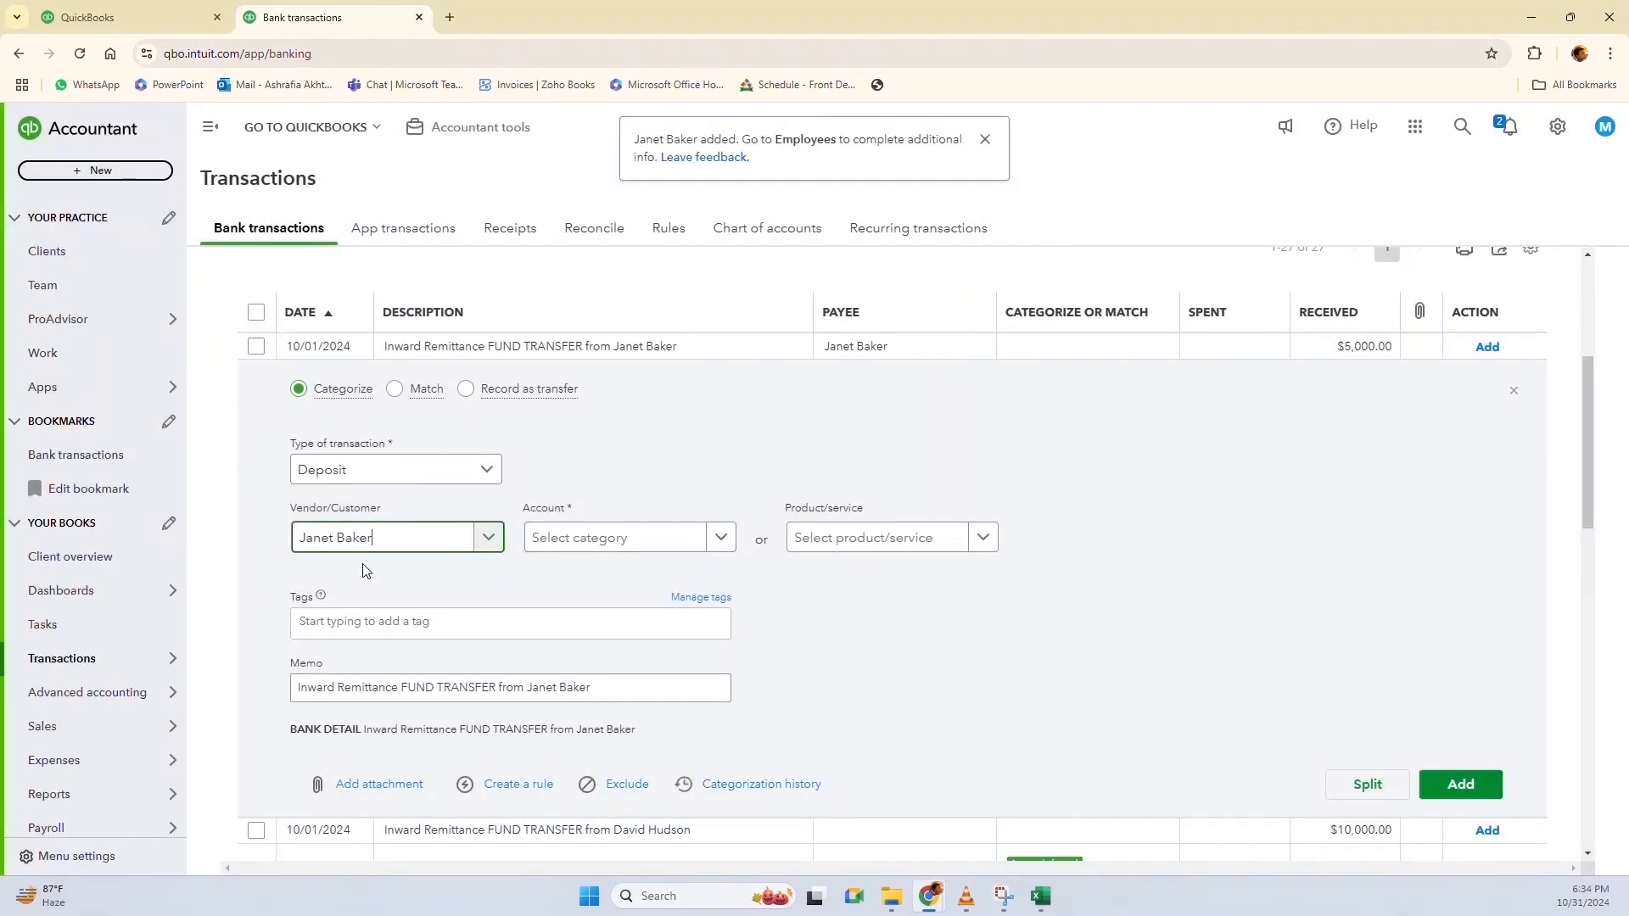
Assign the $5,000 deposit to the partner's Capital Injection equity account and add it
{"action": "left_click", "coordinate": [603, 550]}
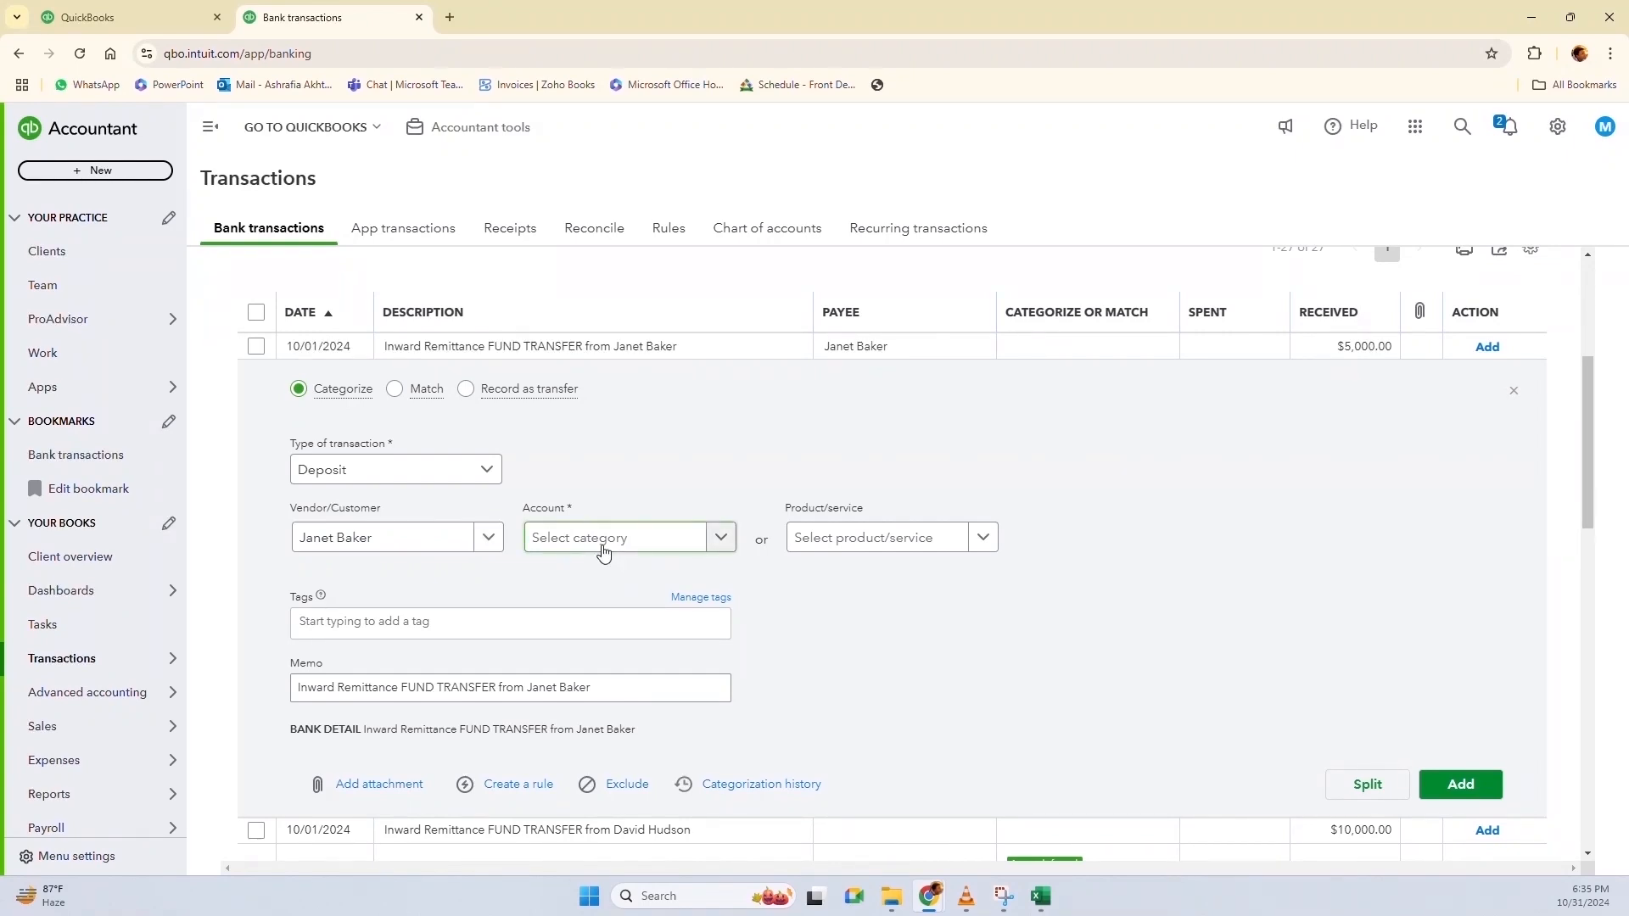
{"action": "left_click", "coordinate": [602, 550]}
{"action": "type", "text": "cap"}
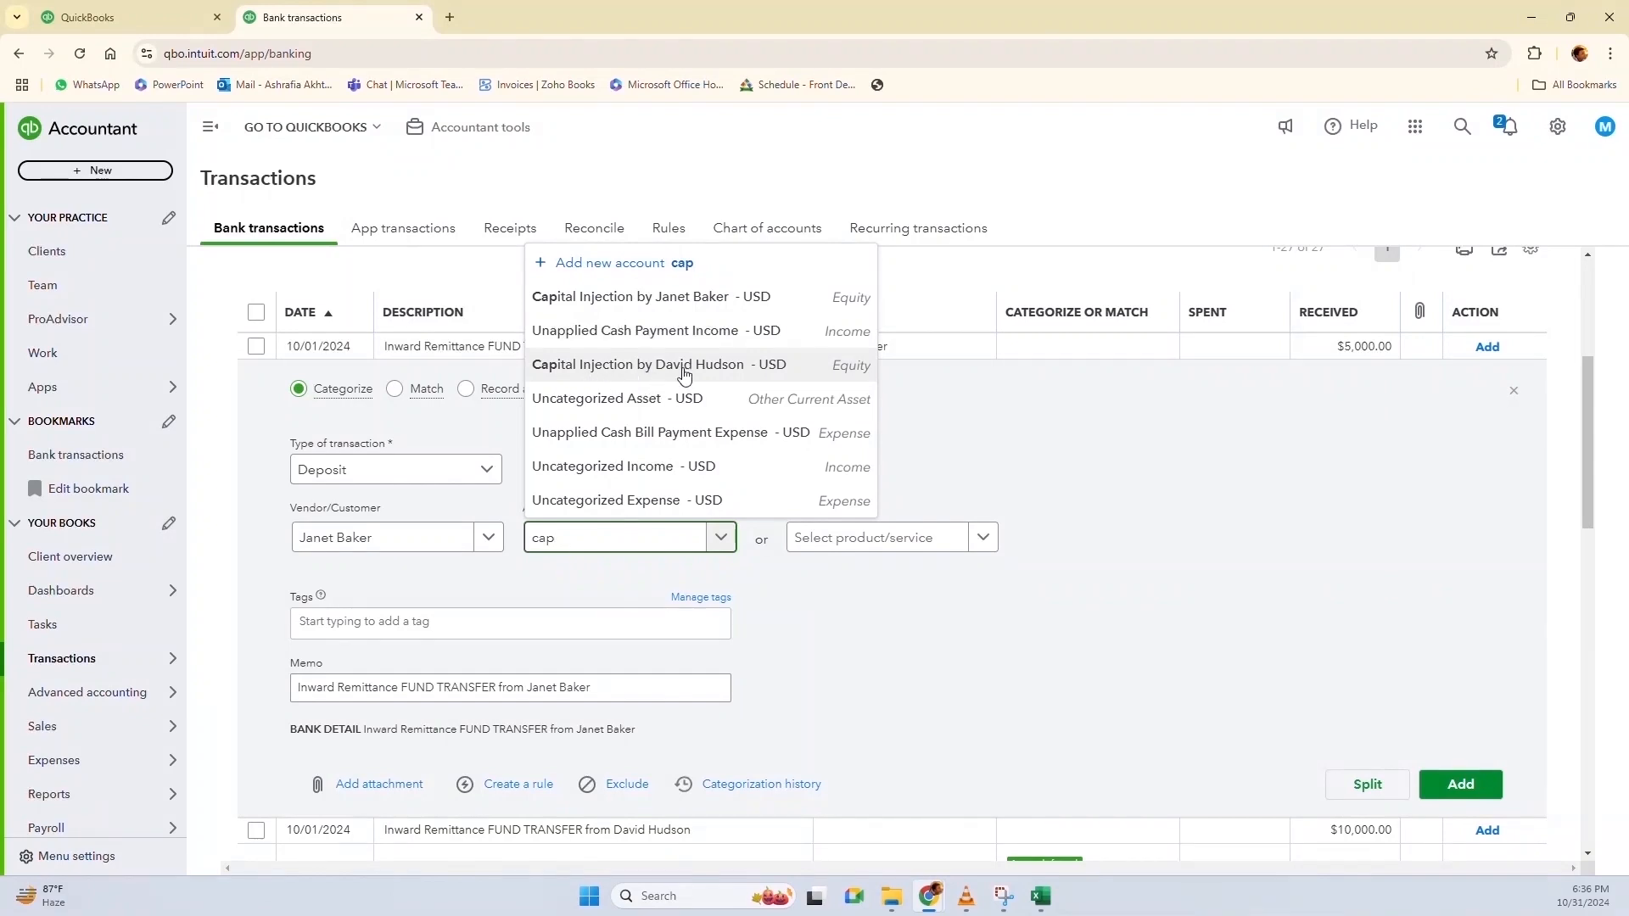
{"action": "left_click", "coordinate": [646, 305]}
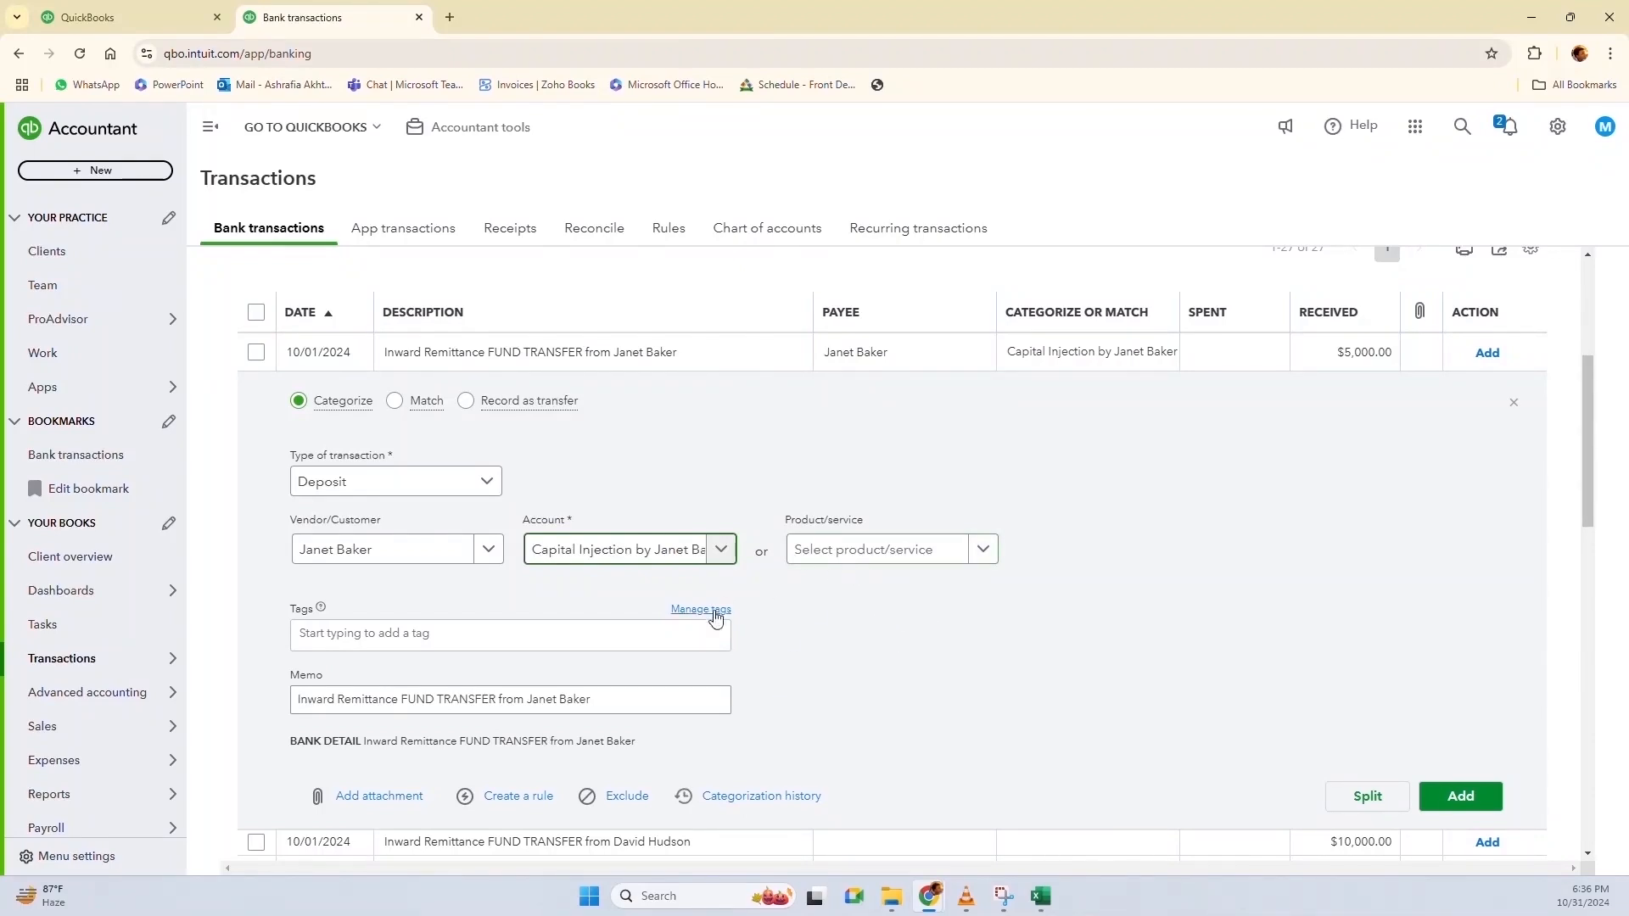
{"action": "scroll", "coordinate": [713, 618], "scroll_direction": "down", "scroll_amount": 1}
{"action": "scroll", "coordinate": [813, 509], "scroll_direction": "up", "scroll_amount": 2}
{"action": "scroll", "coordinate": [813, 509], "scroll_direction": "down", "scroll_amount": 2}
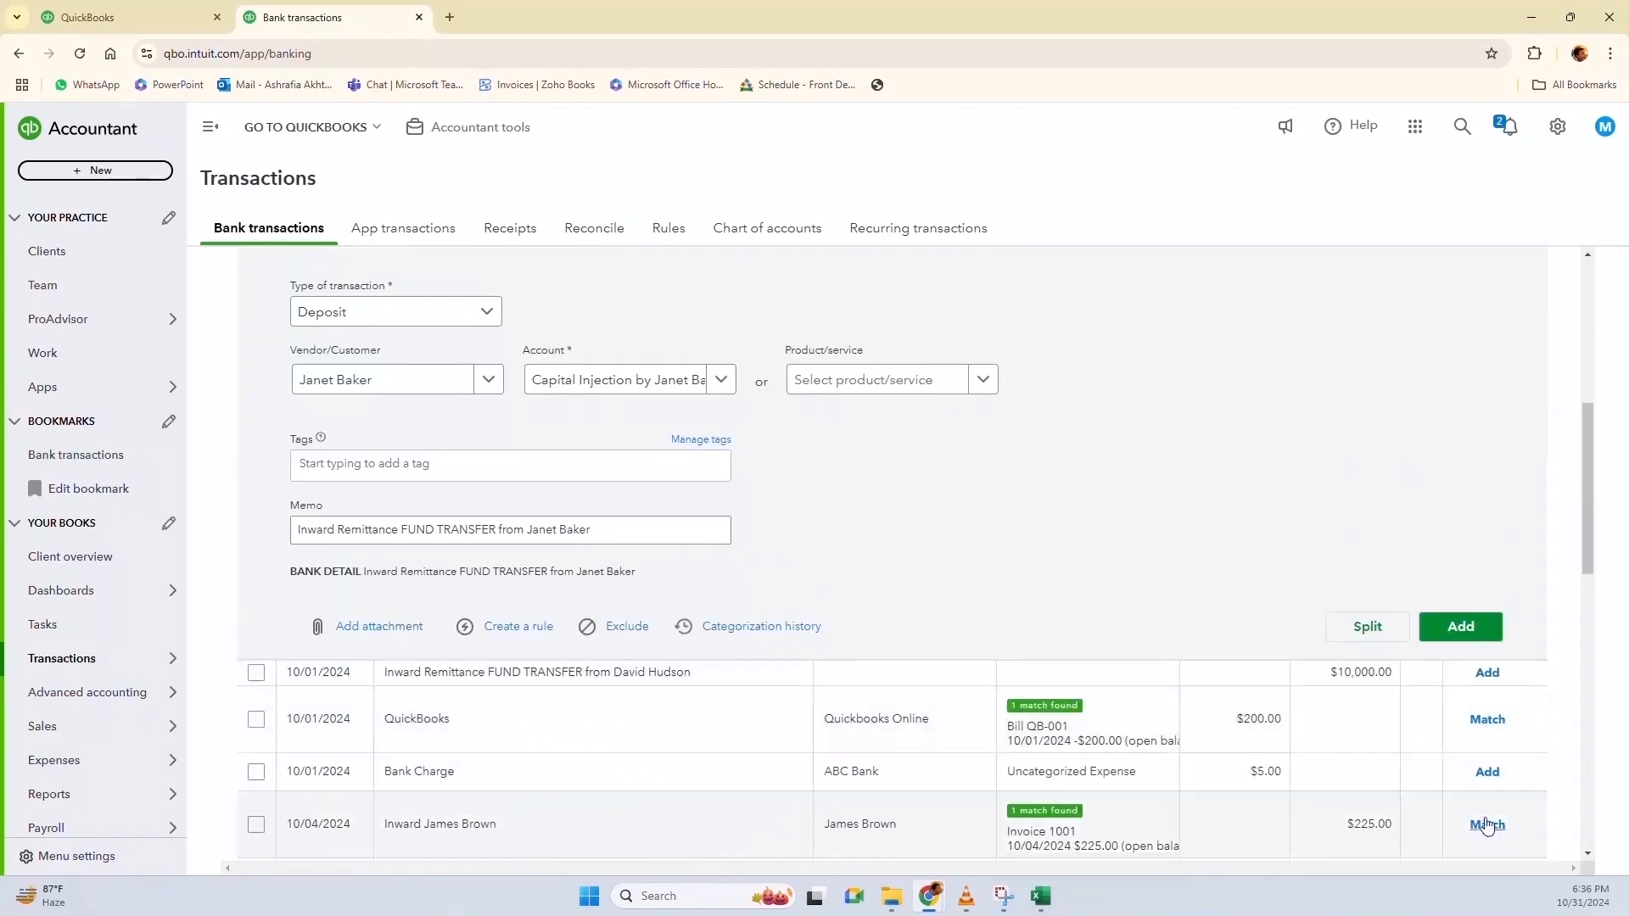
{"action": "left_click", "coordinate": [1459, 626]}
Mark the $10,000 fund transfer as a Deposit and start adding a new payee
{"action": "left_click", "coordinate": [472, 526]}
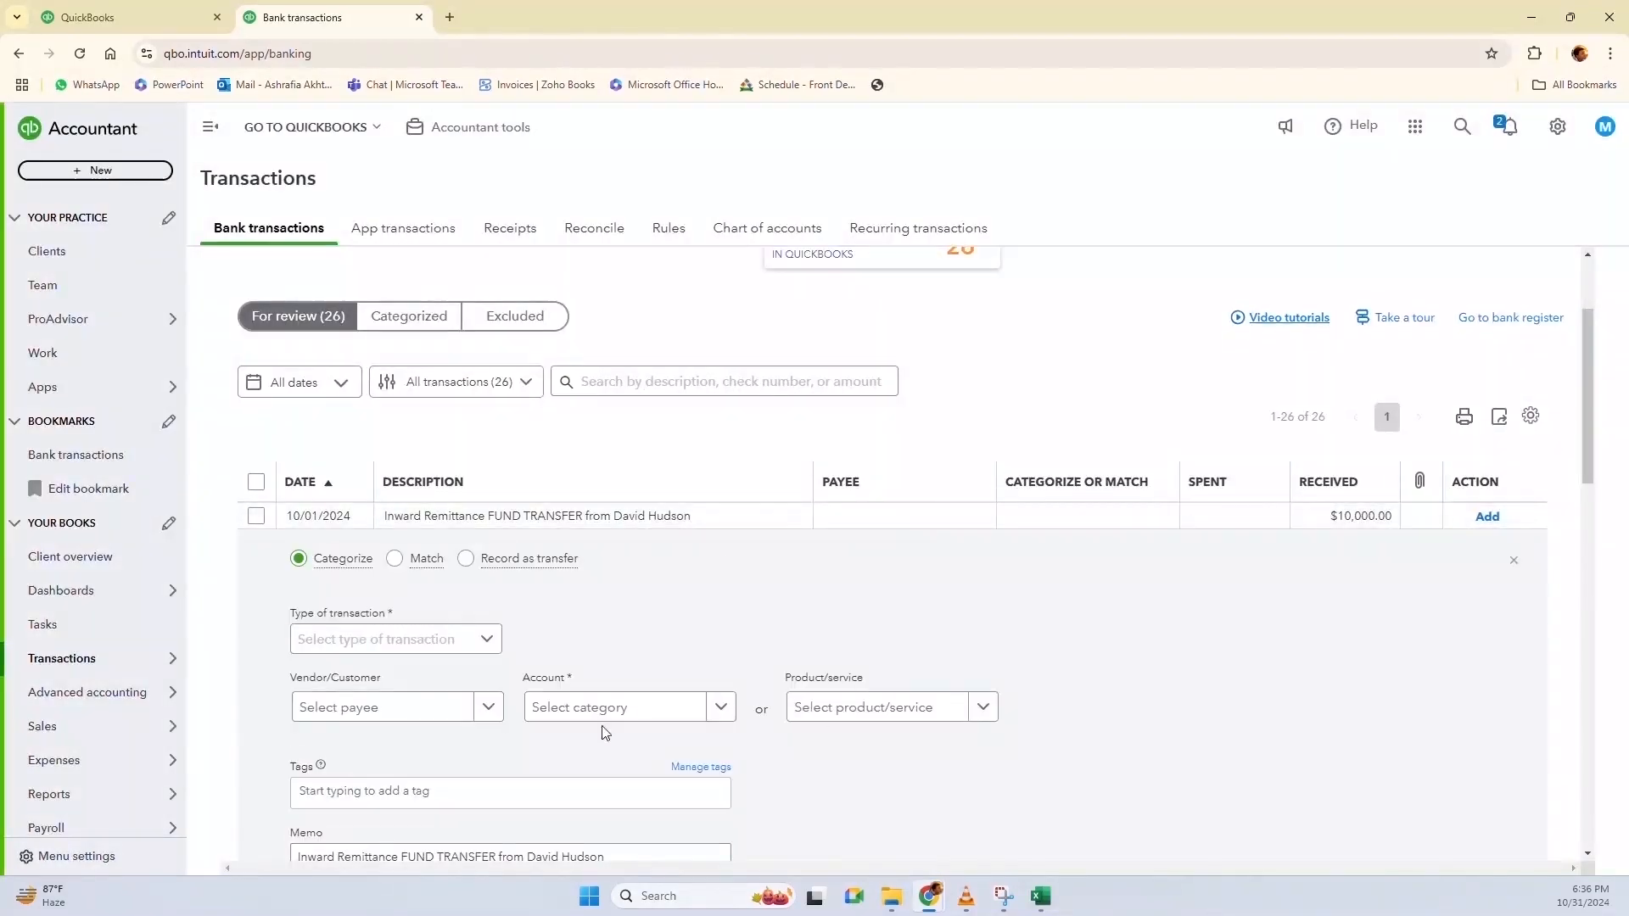
{"action": "left_click", "coordinate": [489, 646]}
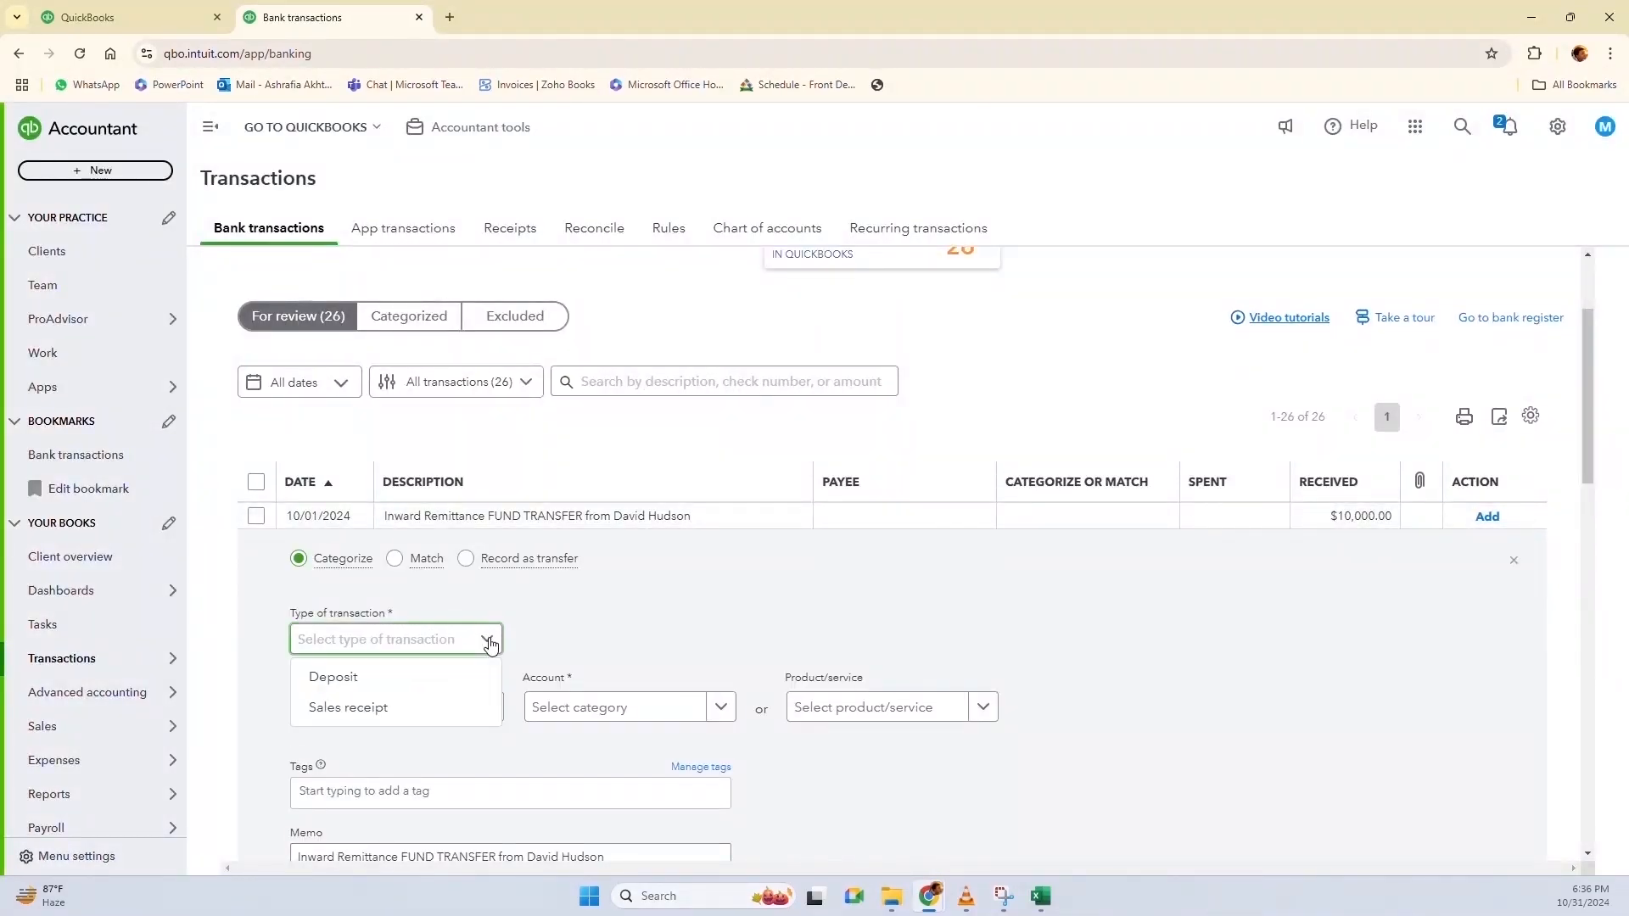
{"action": "left_click", "coordinate": [389, 677]}
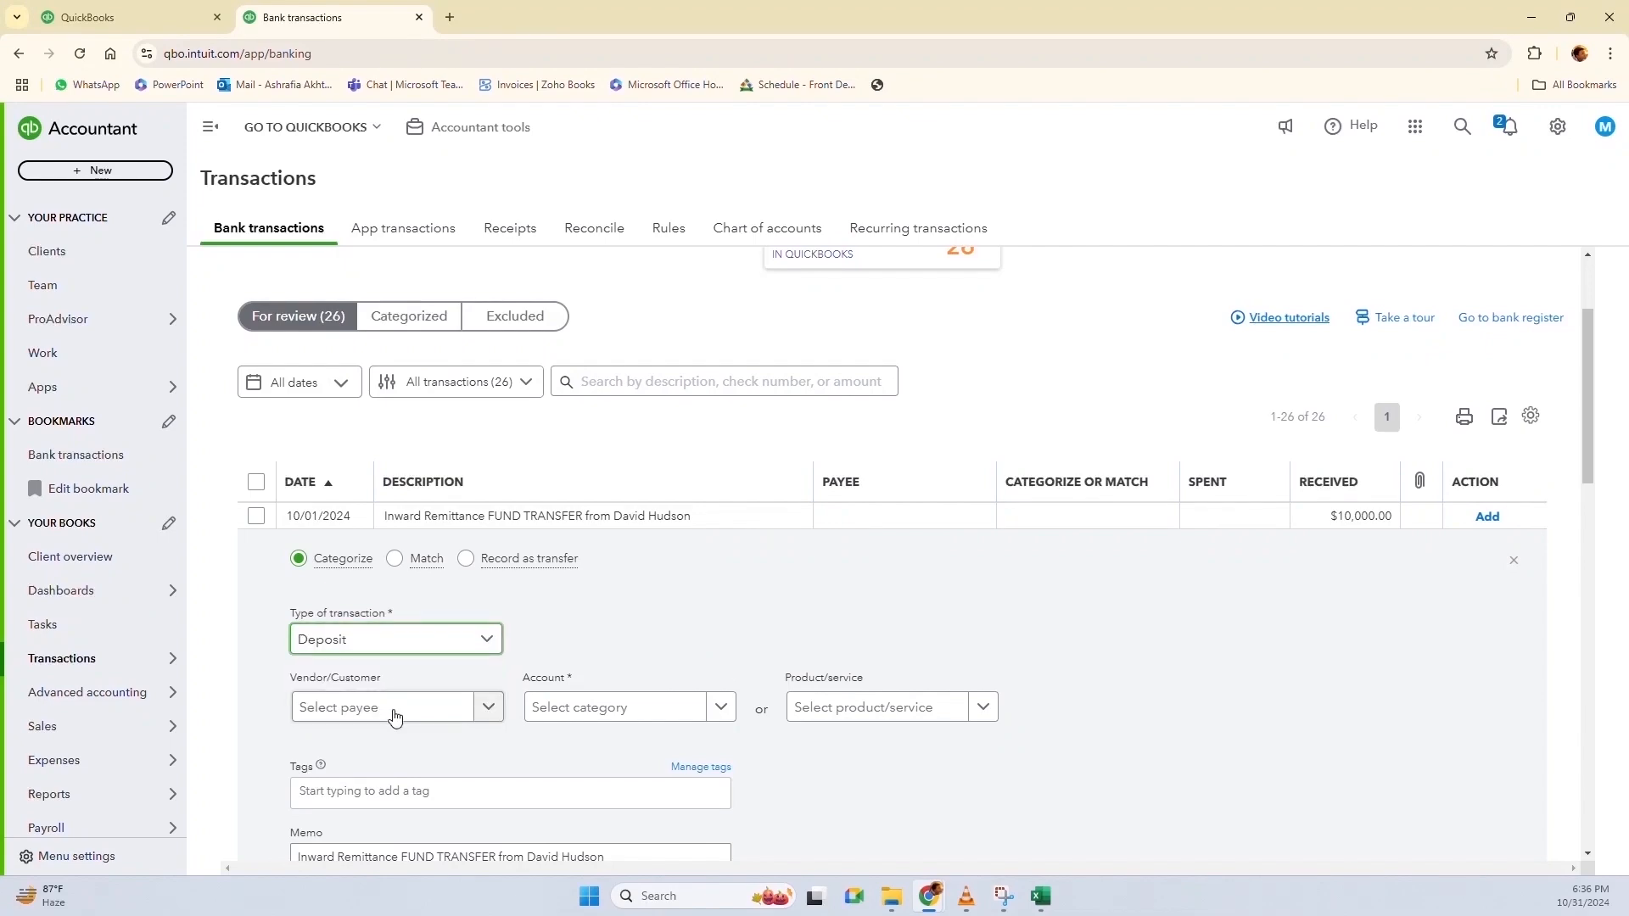
{"action": "left_click", "coordinate": [395, 709]}
{"action": "left_click", "coordinate": [366, 454]}
Save the payee as an employee with the second partner's name, hired 10/01/2024
{"action": "left_click", "coordinate": [1103, 203]}
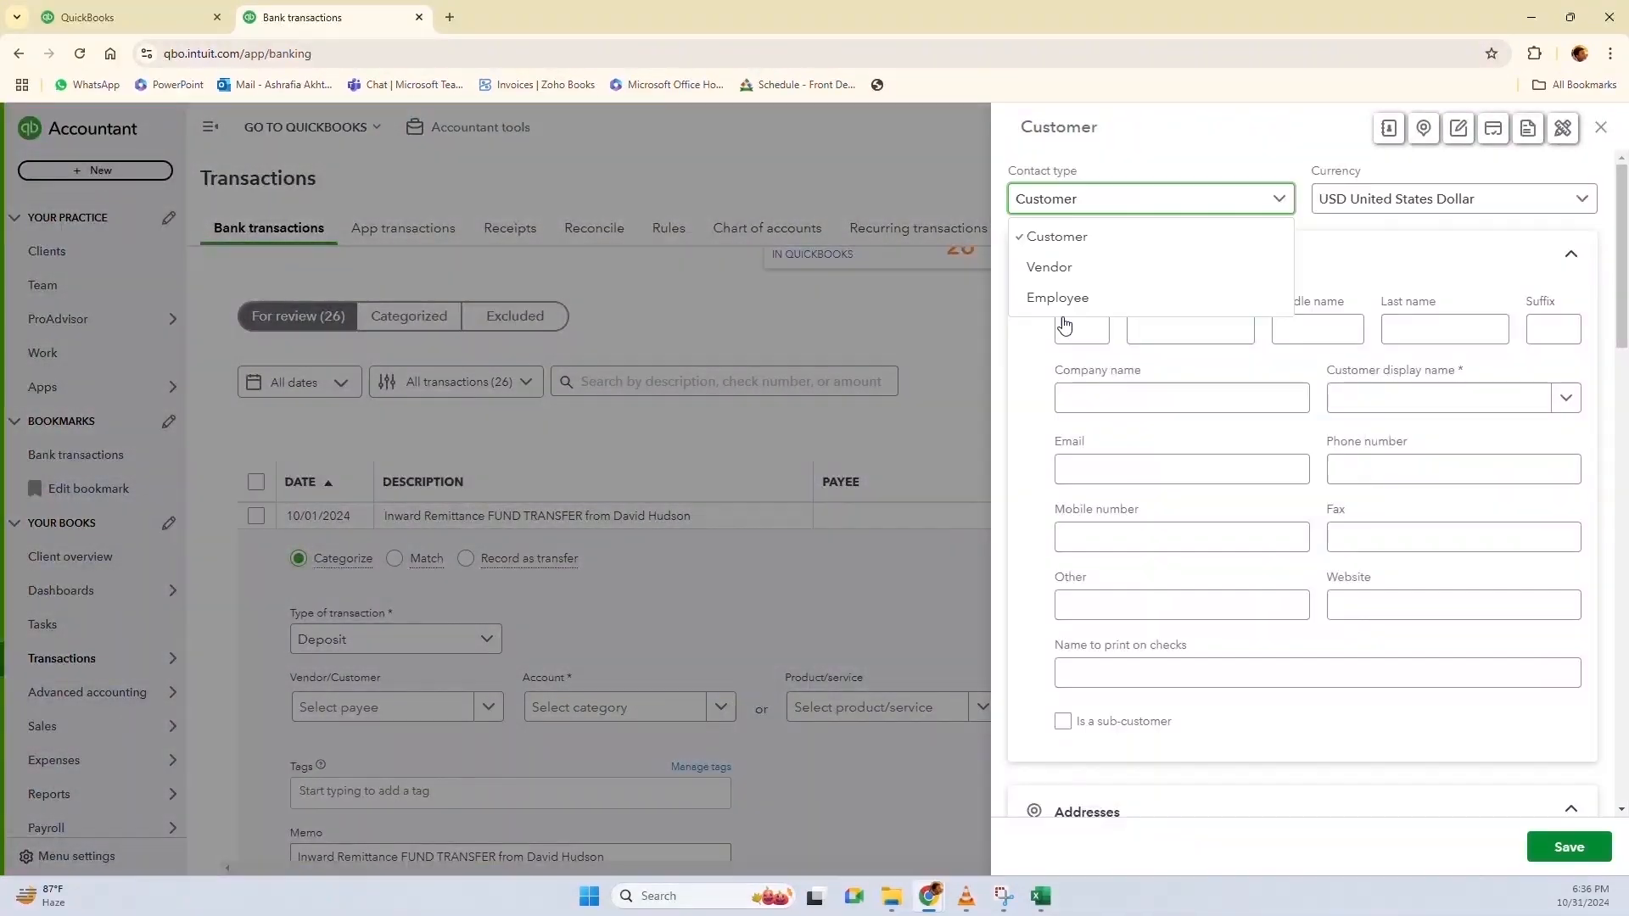
{"action": "left_click", "coordinate": [1063, 297]}
{"action": "left_click", "coordinate": [1067, 285]}
{"action": "type", "text": "David"}
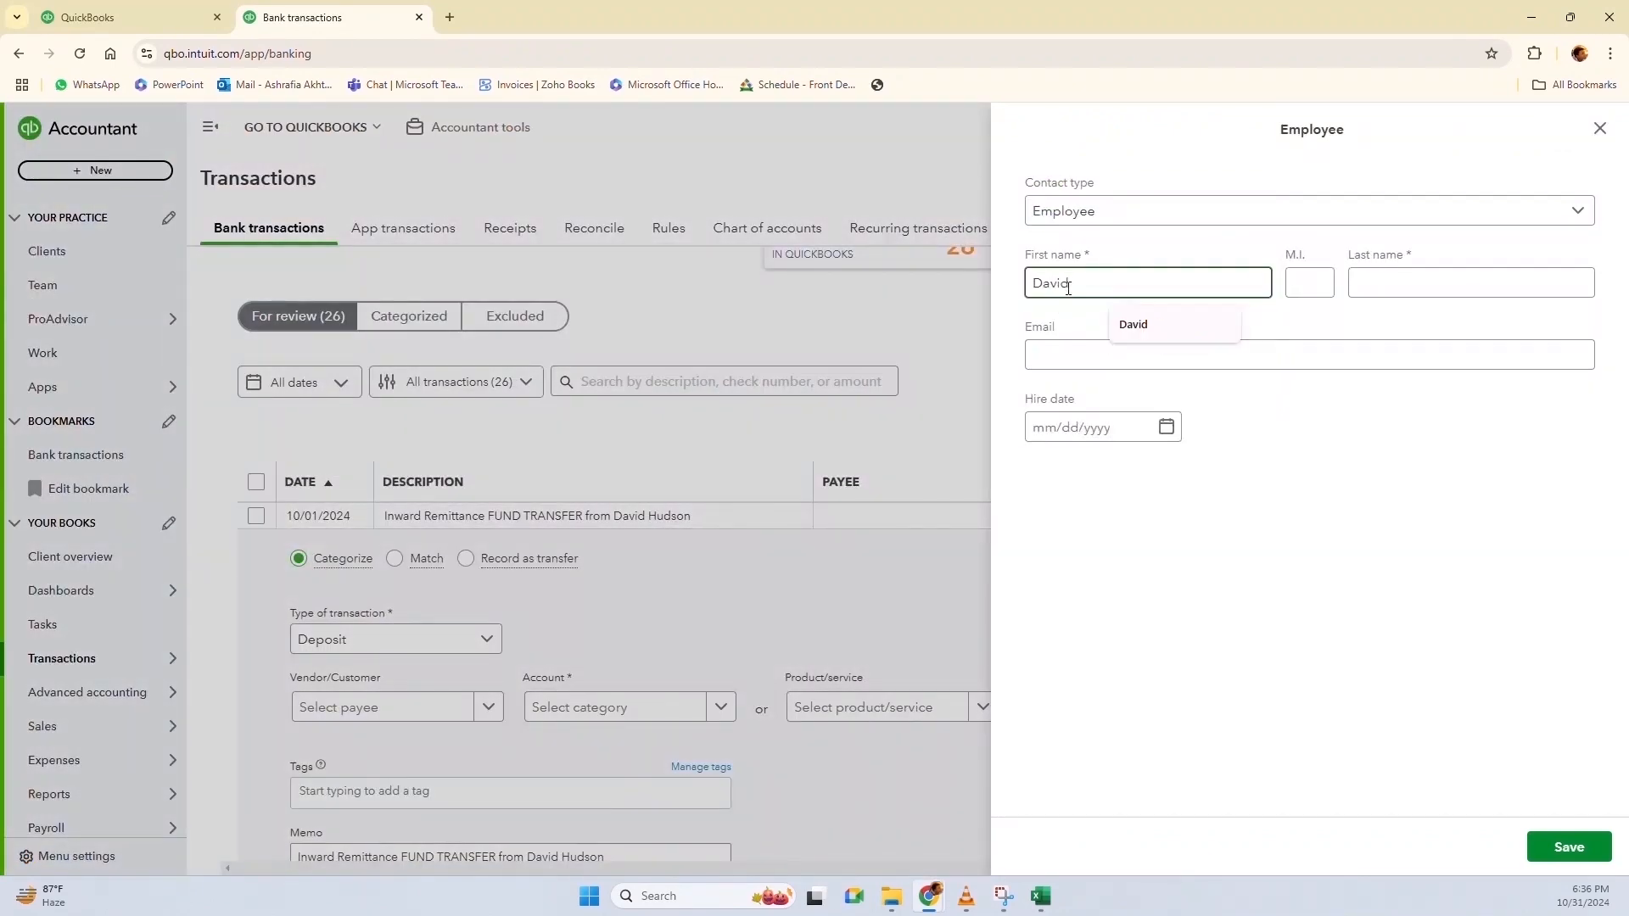
{"action": "left_click", "coordinate": [1410, 283]}
{"action": "type", "text": "Hudson"}
{"action": "left_click", "coordinate": [1165, 427]}
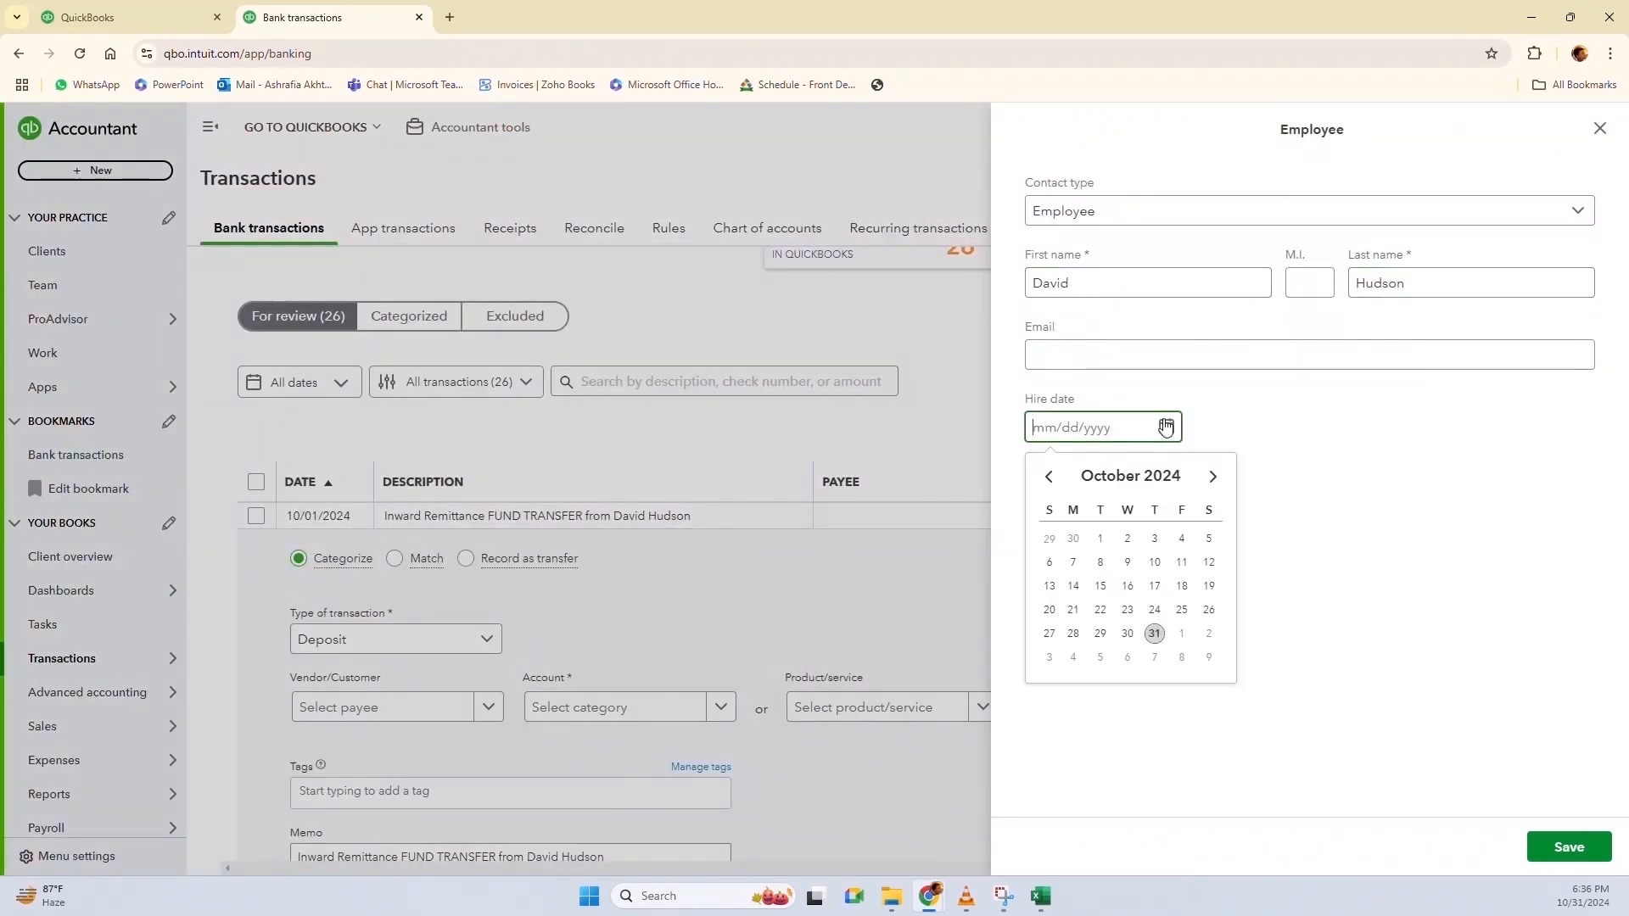
{"action": "left_click", "coordinate": [1100, 547]}
{"action": "left_click", "coordinate": [1570, 847]}
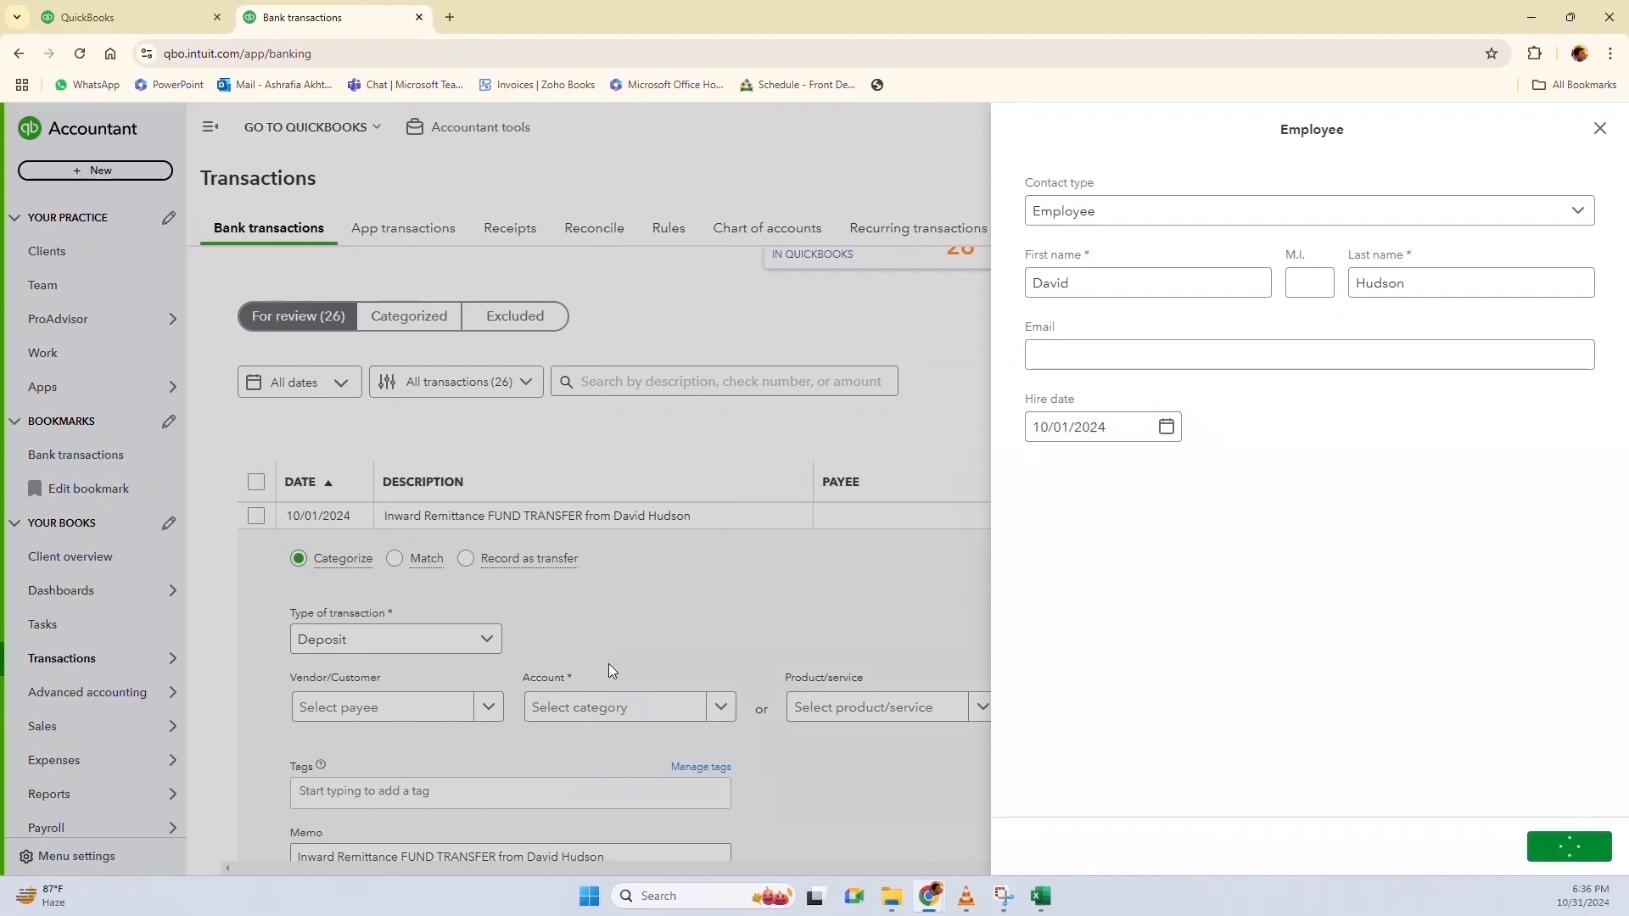
Assign the second partner's Capital Injection account to the $10,000 deposit
{"action": "left_click", "coordinate": [622, 545]}
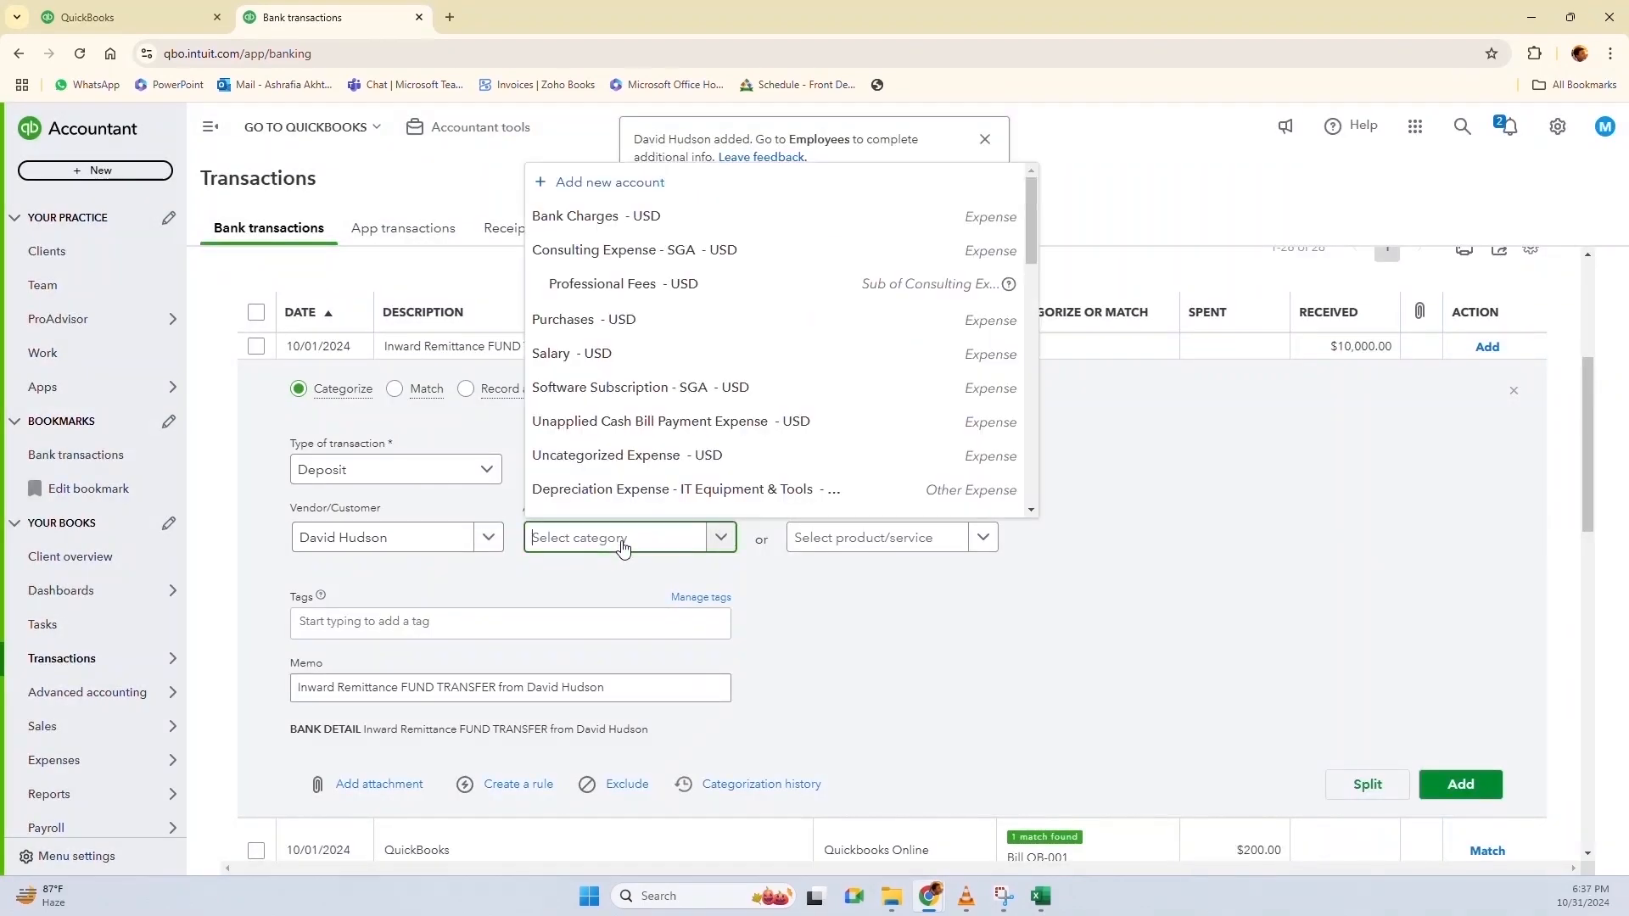
{"action": "type", "text": "capi"}
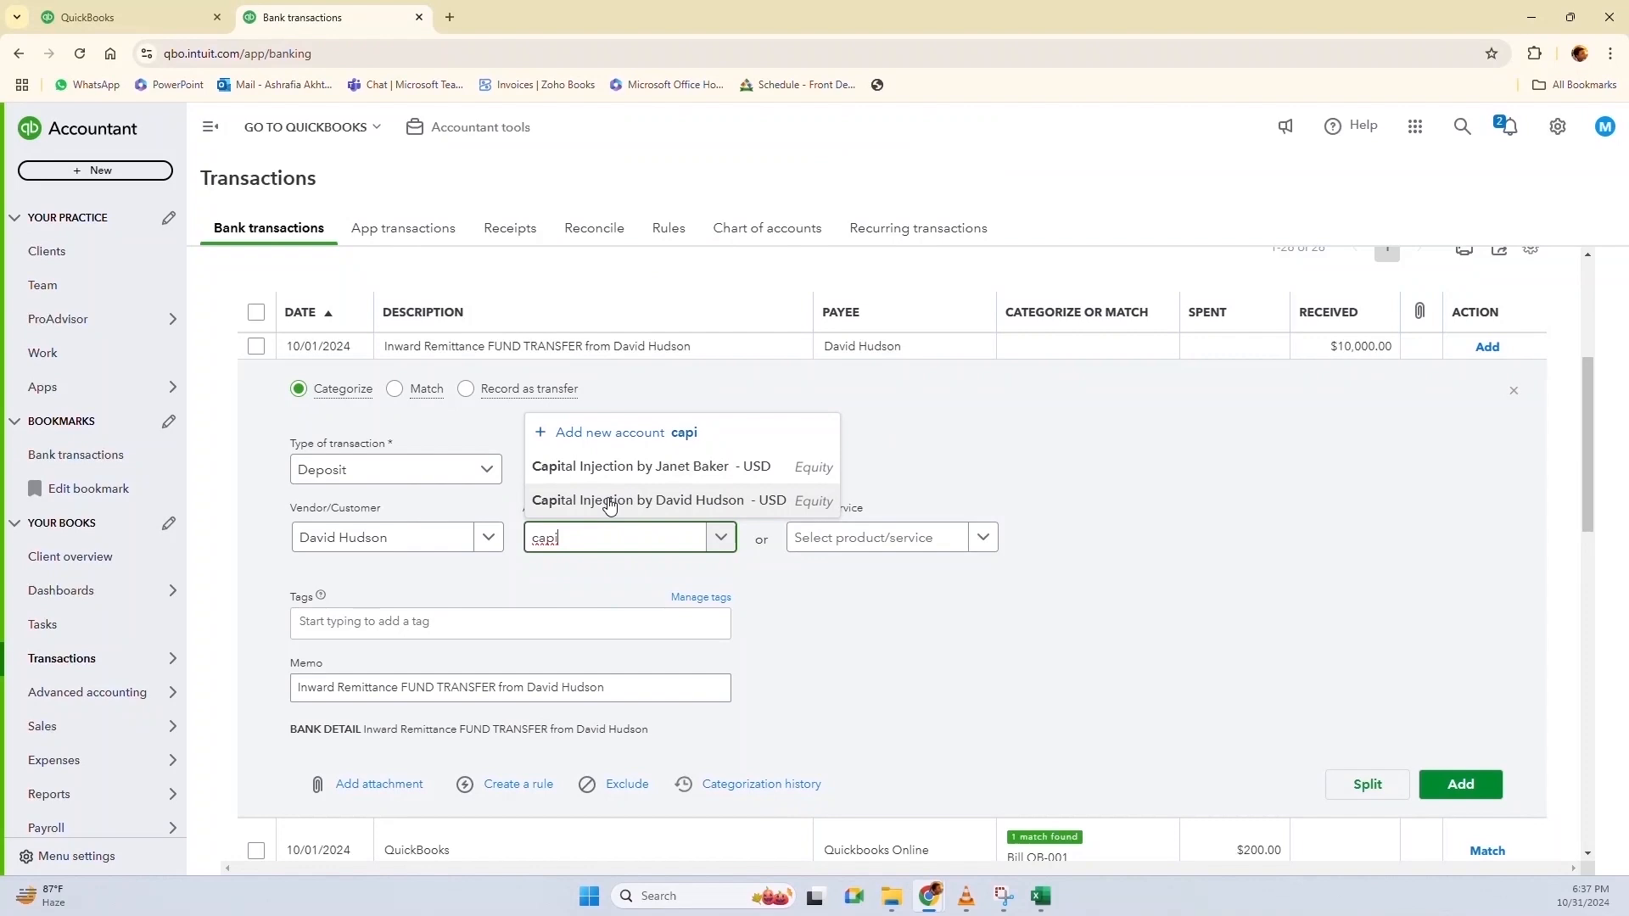
{"action": "left_click", "coordinate": [609, 504]}
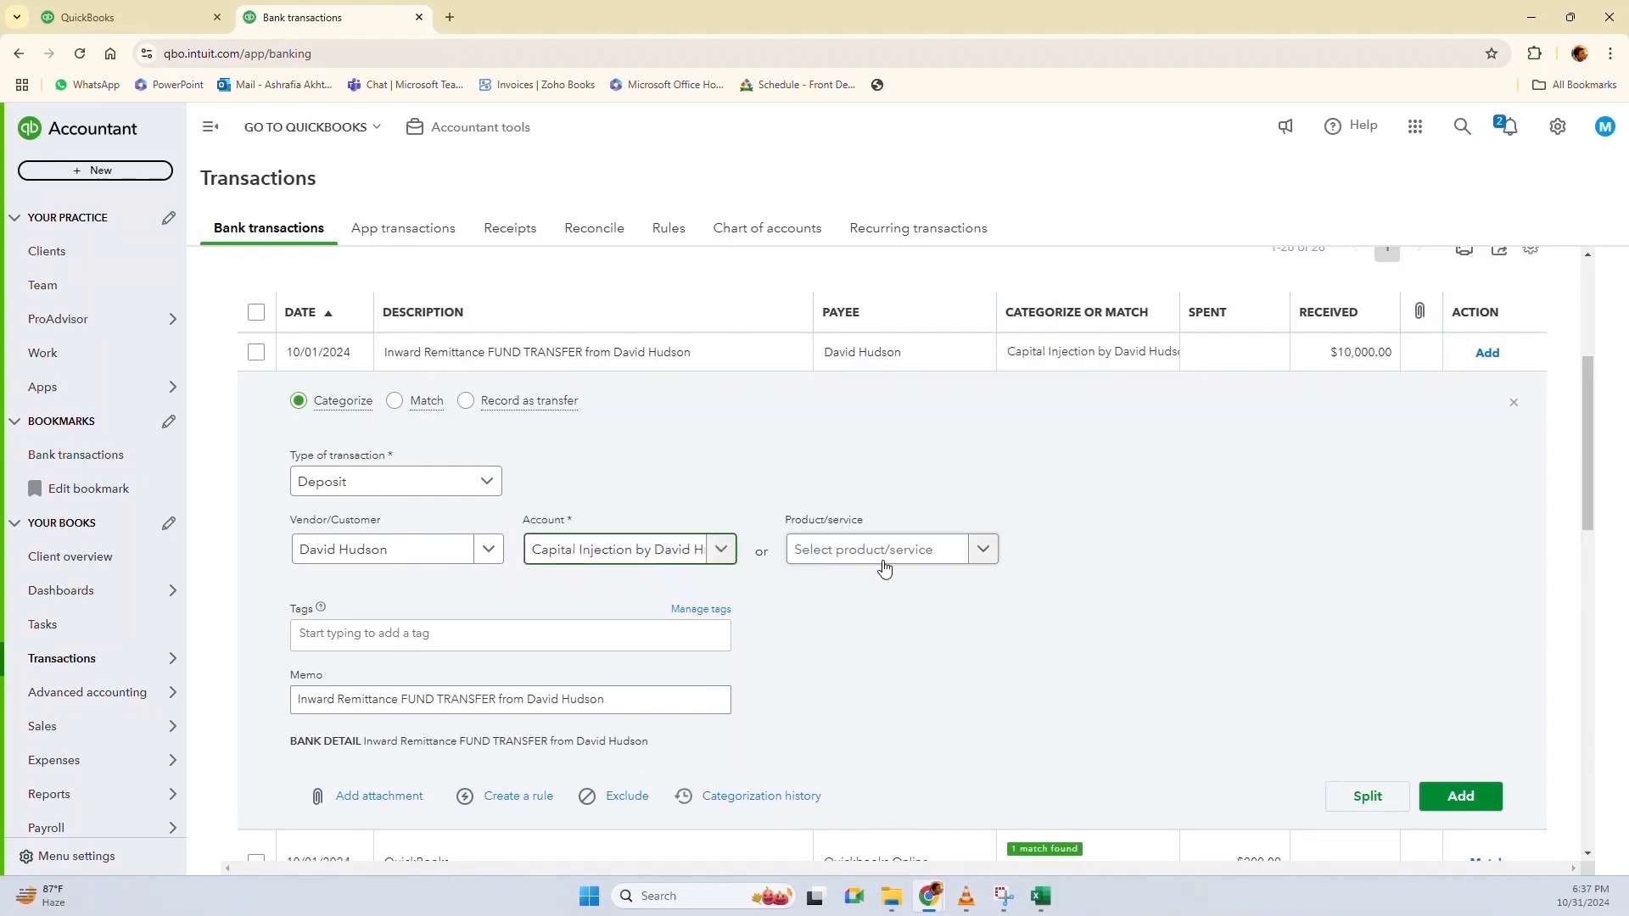
{"action": "scroll", "coordinate": [661, 644], "scroll_direction": "down", "scroll_amount": 1}
{"action": "scroll", "coordinate": [934, 584], "scroll_direction": "down", "scroll_amount": 1}
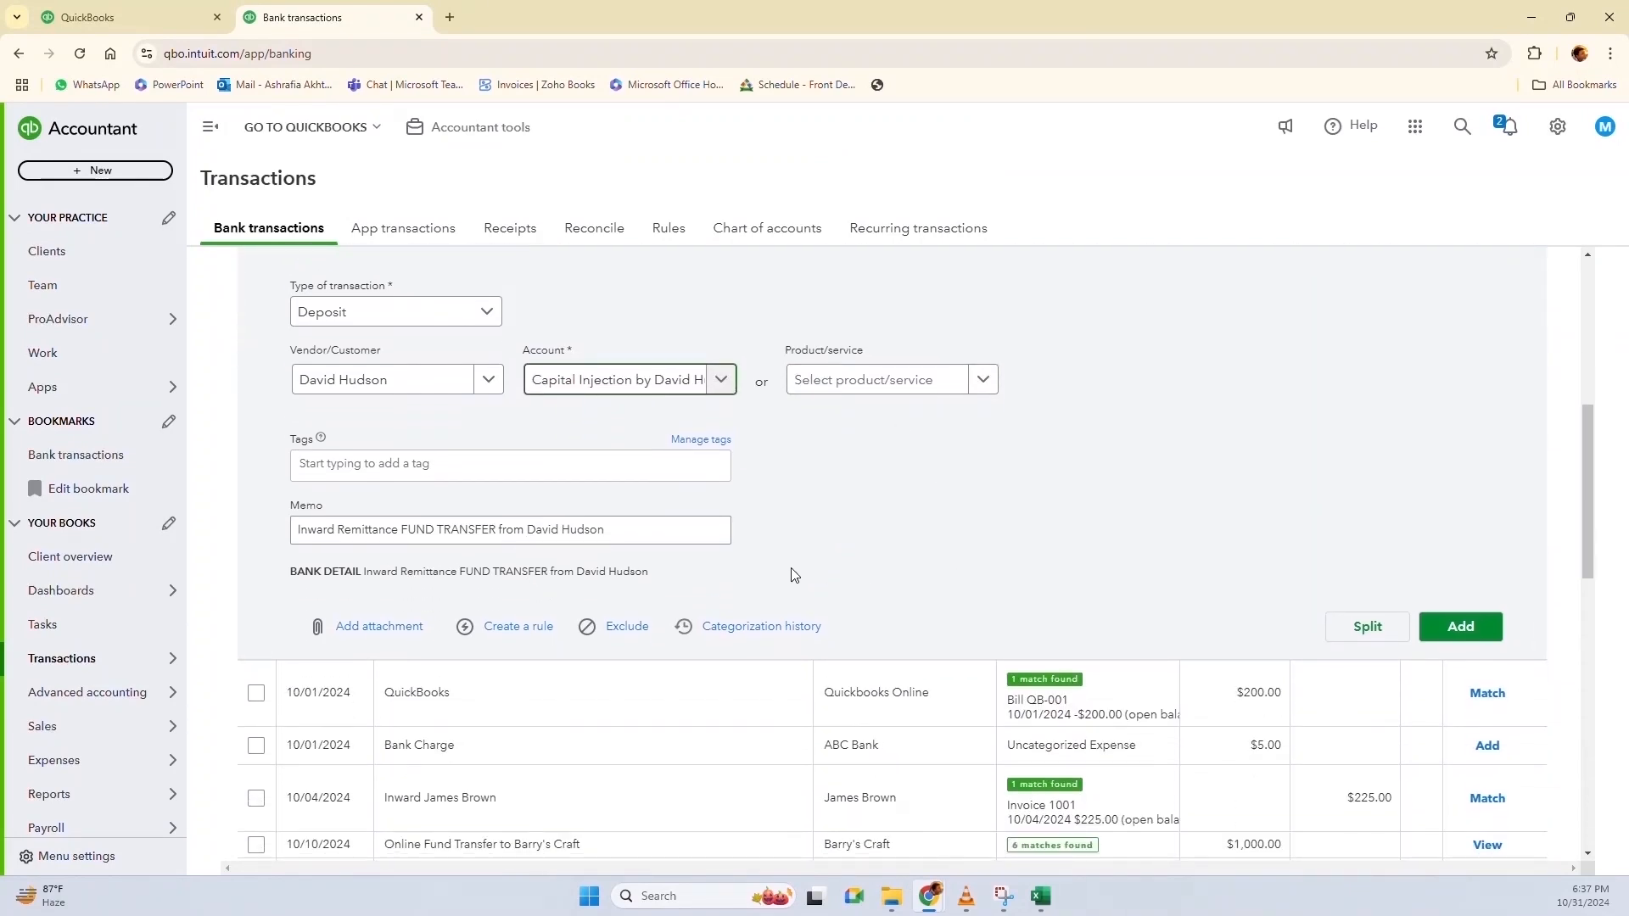
Add the $10,000 deposit, then open the $5 10/01 Bank Charge transaction
{"action": "left_click", "coordinate": [1454, 632]}
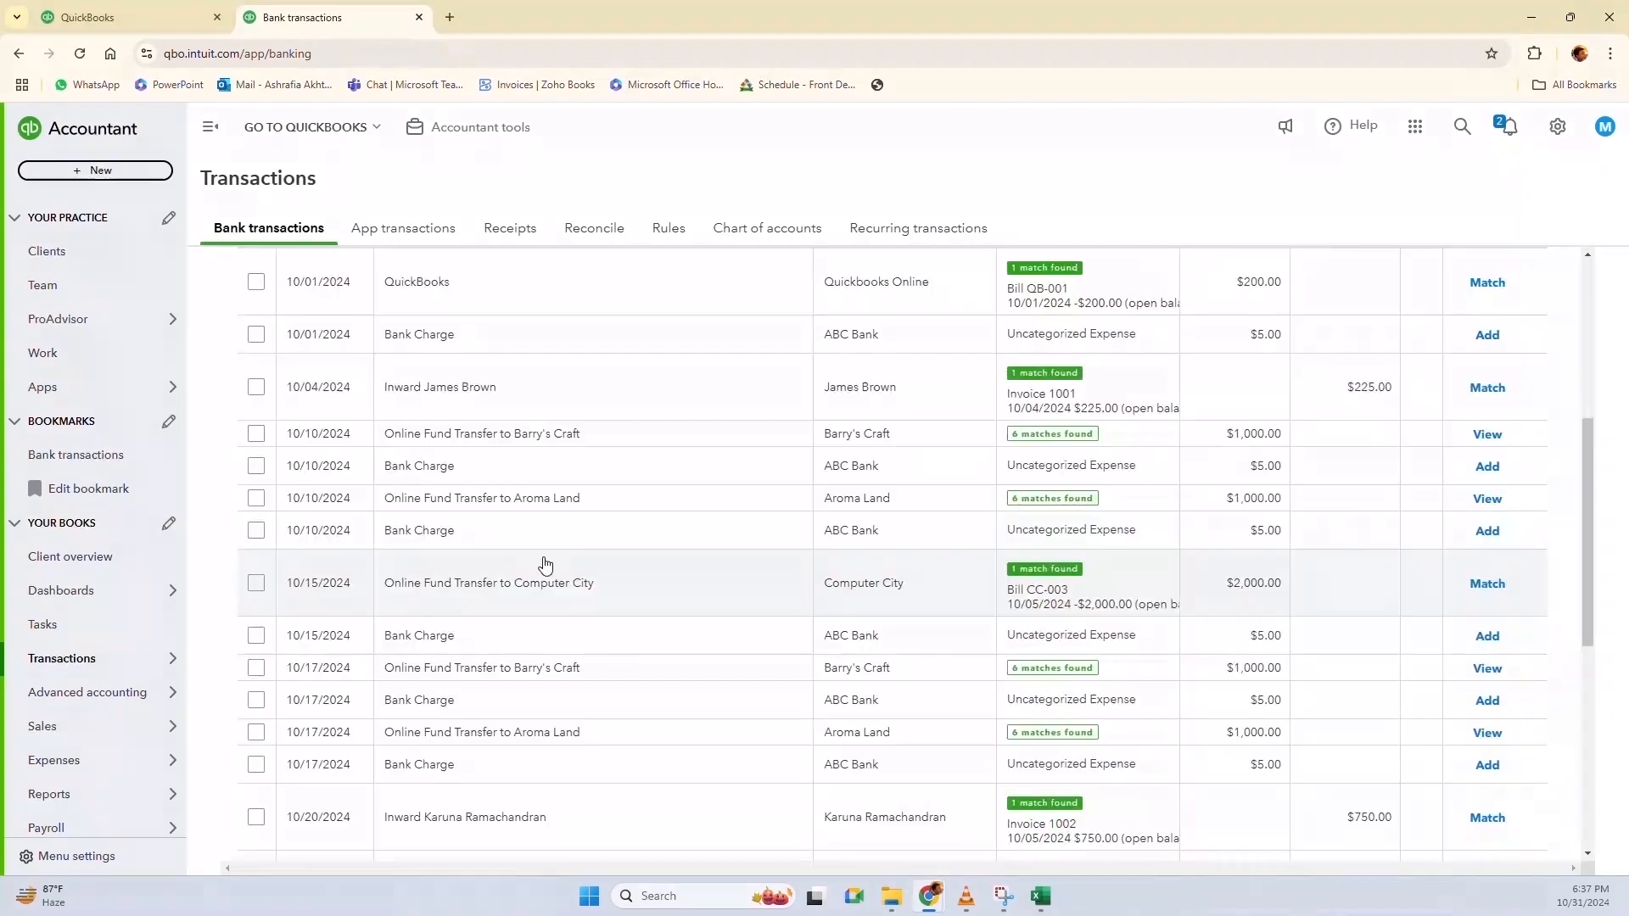
{"action": "scroll", "coordinate": [545, 564], "scroll_direction": "up", "scroll_amount": 2}
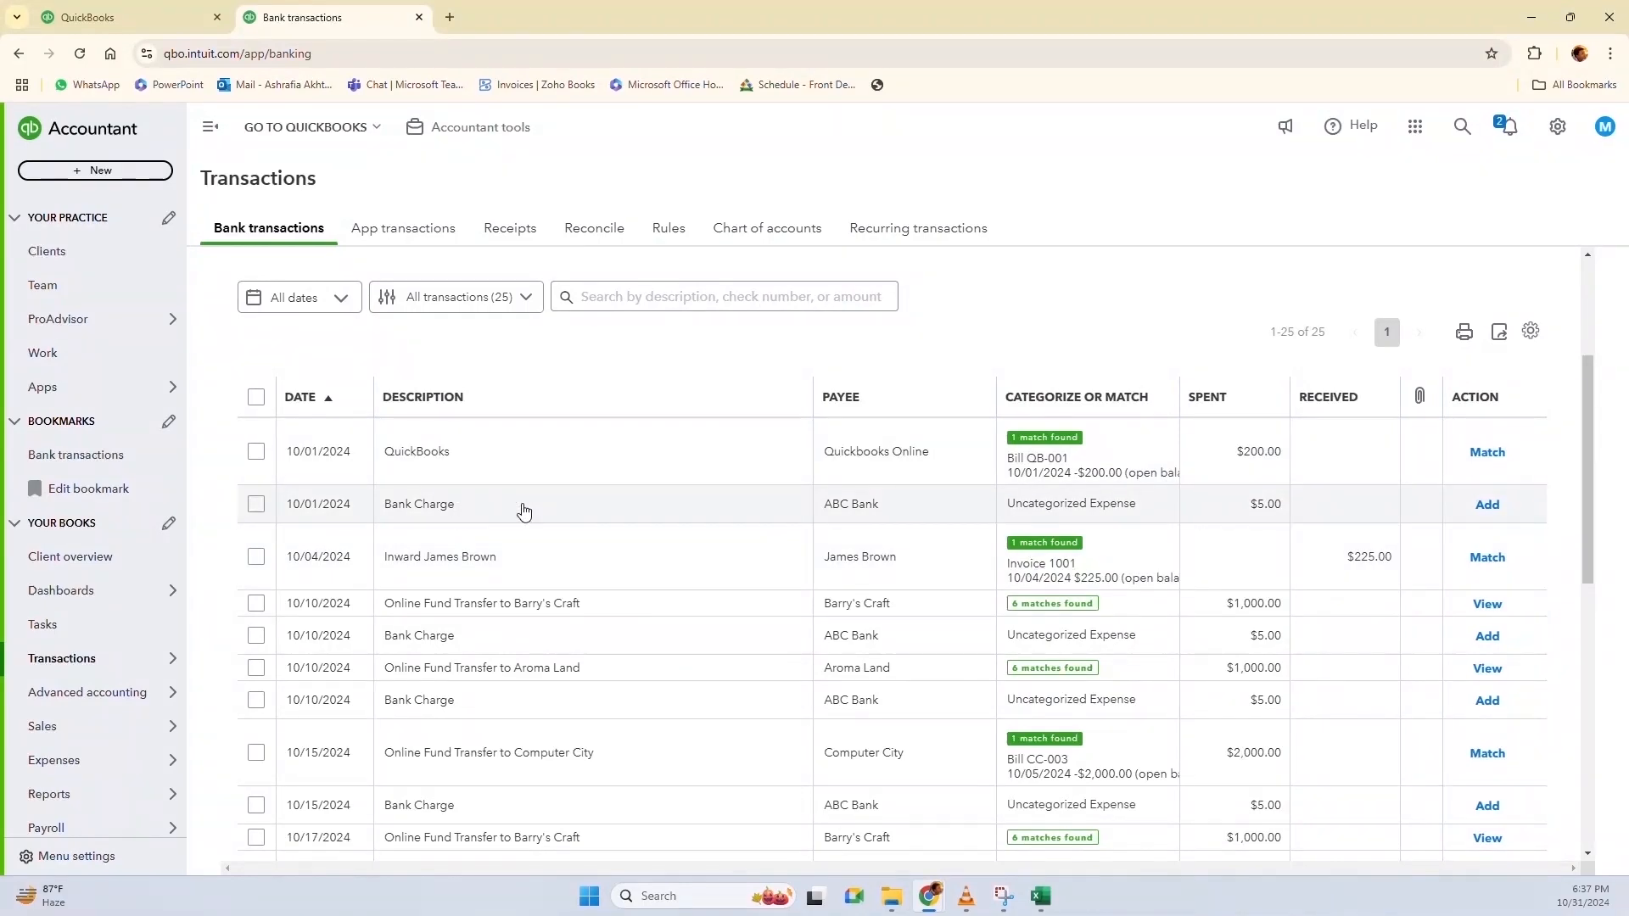
{"action": "scroll", "coordinate": [524, 510], "scroll_direction": "down", "scroll_amount": 4}
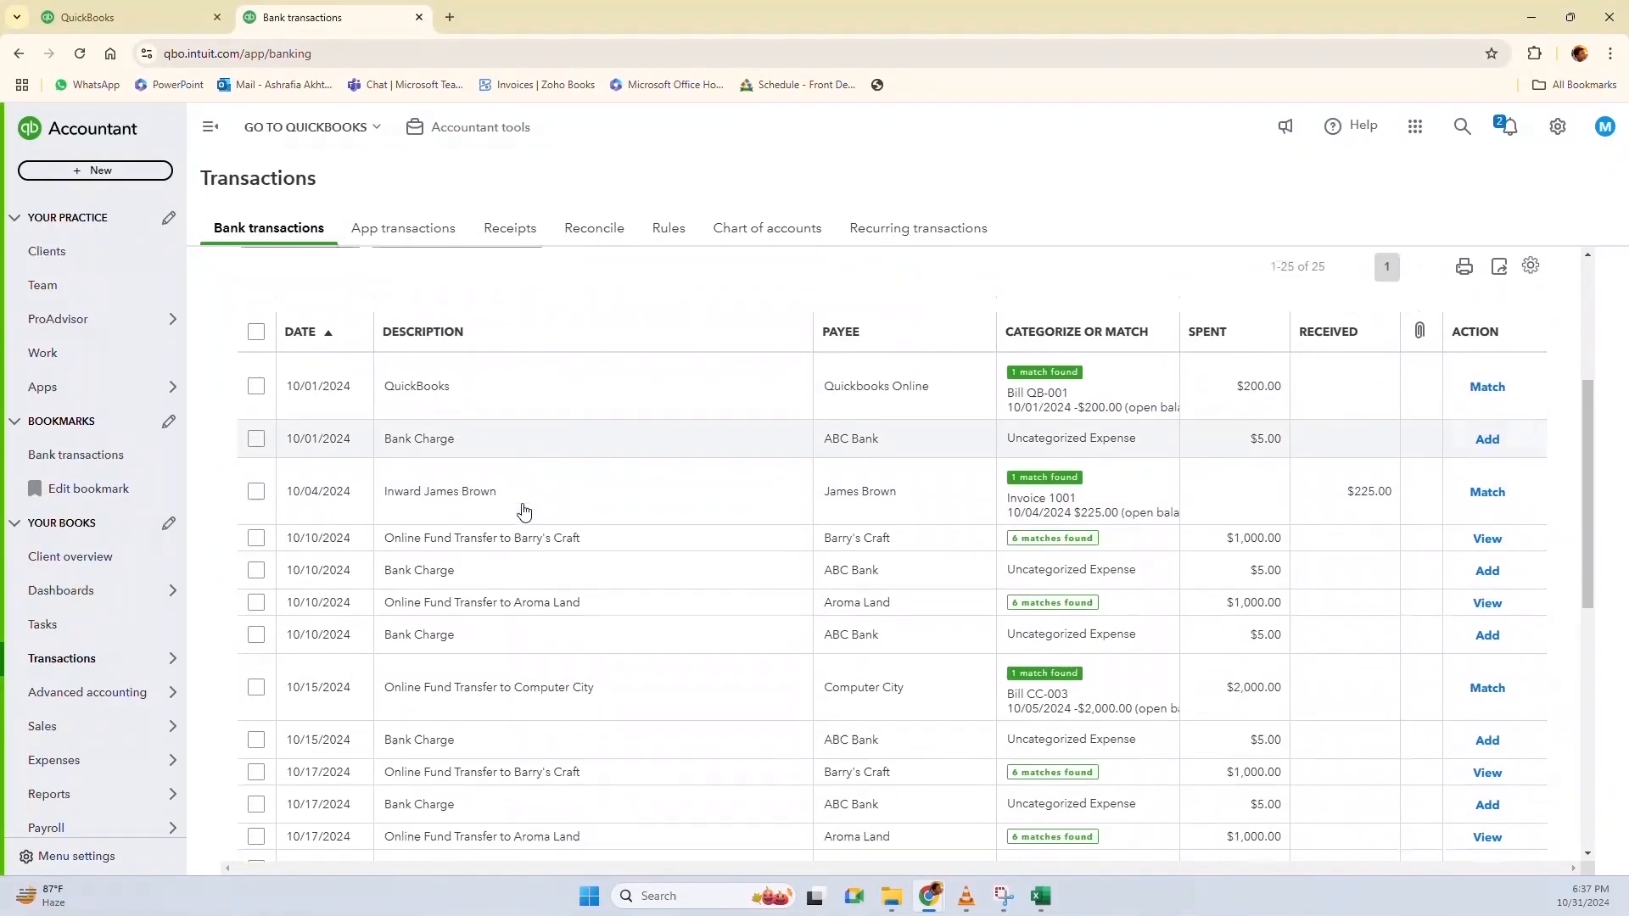
{"action": "scroll", "coordinate": [523, 511], "scroll_direction": "down", "scroll_amount": 3}
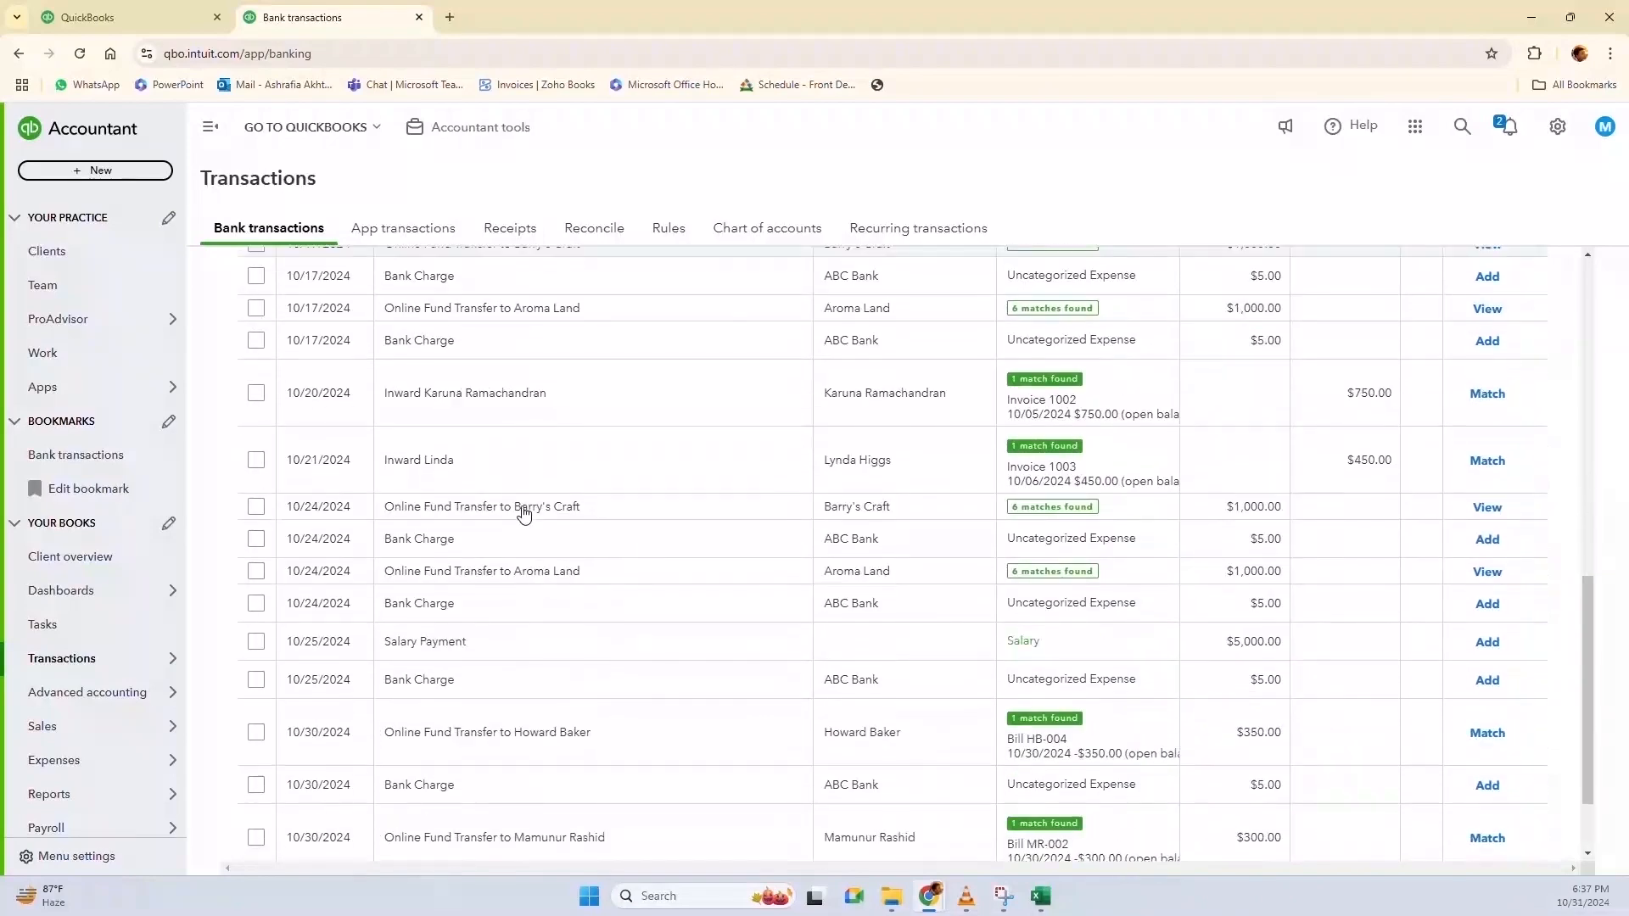
{"action": "scroll", "coordinate": [524, 511], "scroll_direction": "down", "scroll_amount": 2}
{"action": "scroll", "coordinate": [523, 513], "scroll_direction": "up", "scroll_amount": 8}
{"action": "scroll", "coordinate": [523, 511], "scroll_direction": "up", "scroll_amount": 4}
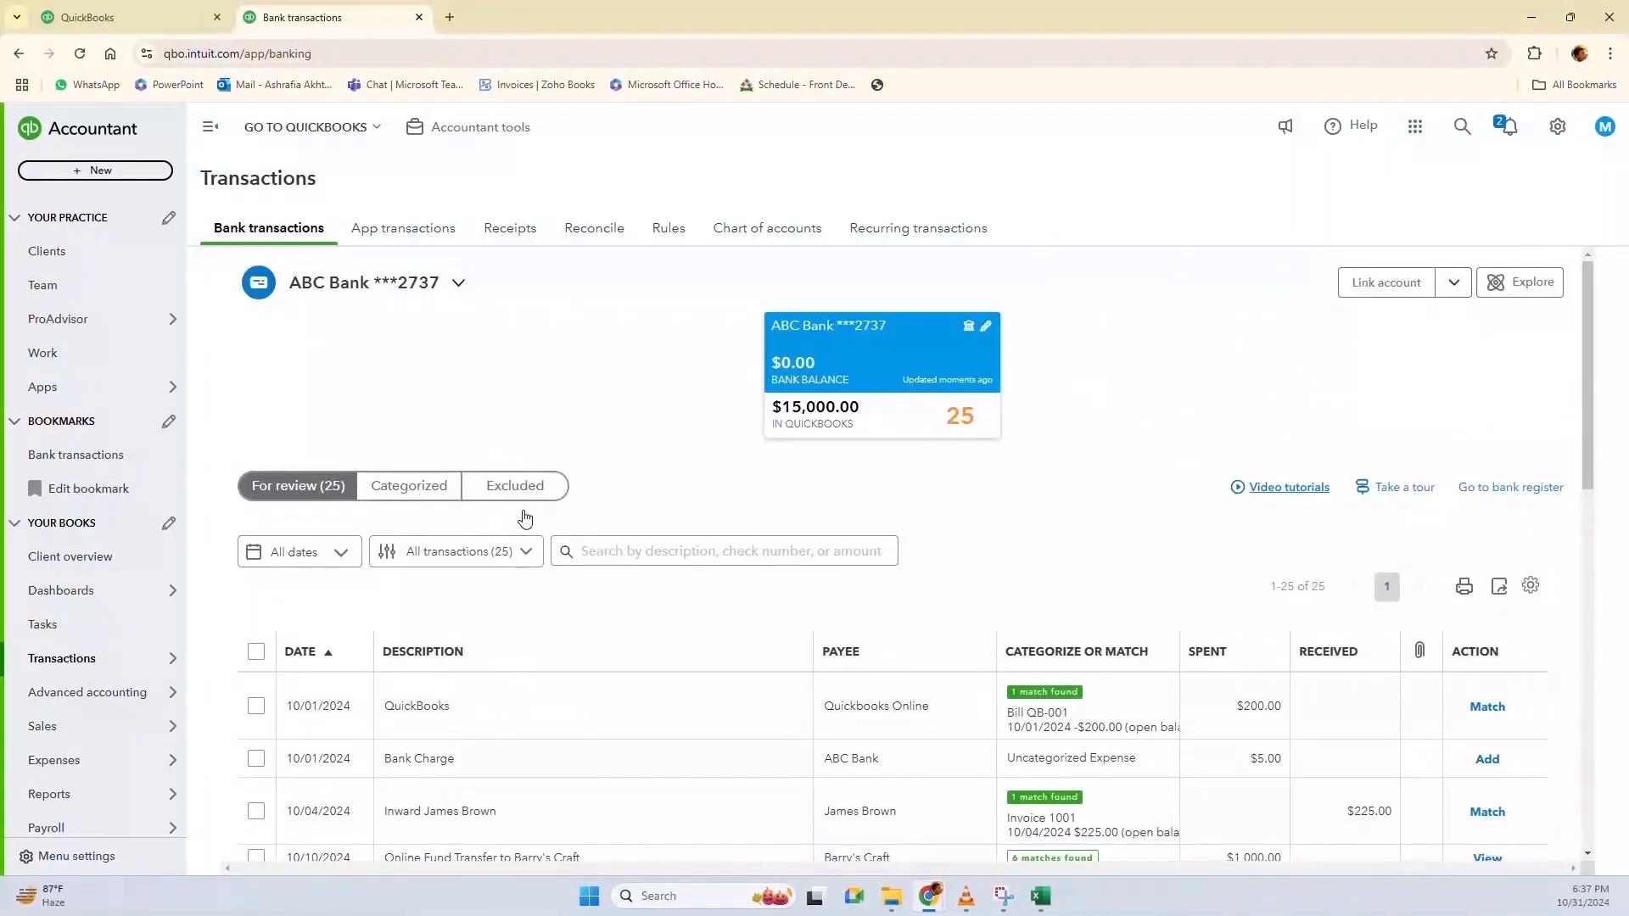
{"action": "scroll", "coordinate": [497, 456], "scroll_direction": "down", "scroll_amount": 2}
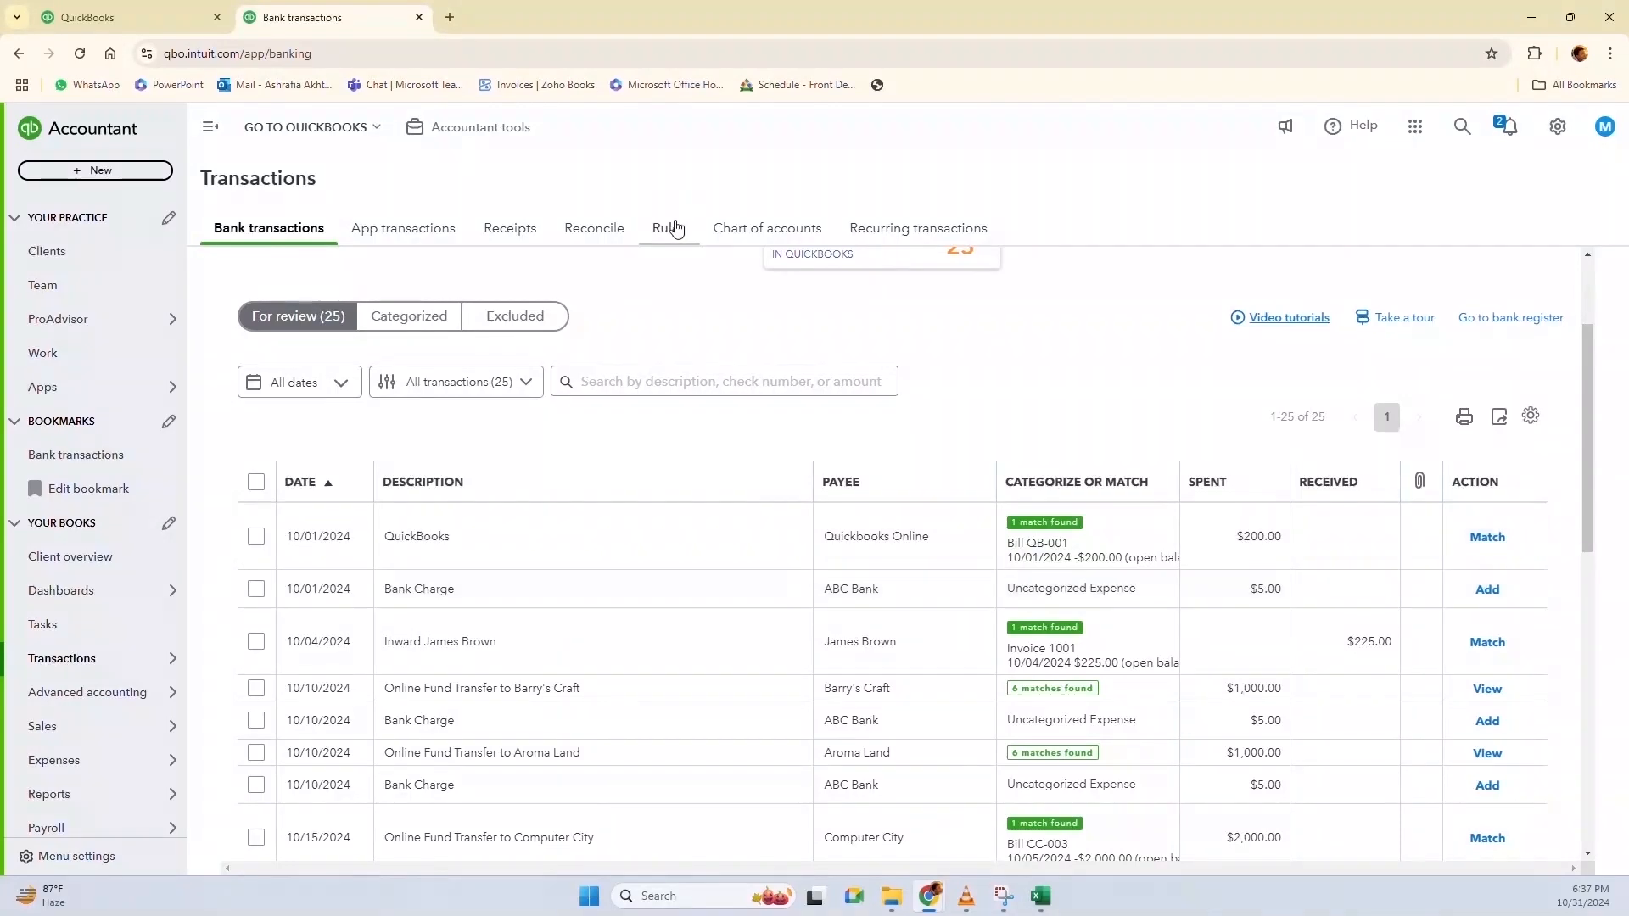
{"action": "left_click", "coordinate": [433, 589]}
{"action": "scroll", "coordinate": [443, 527], "scroll_direction": "down", "scroll_amount": 2}
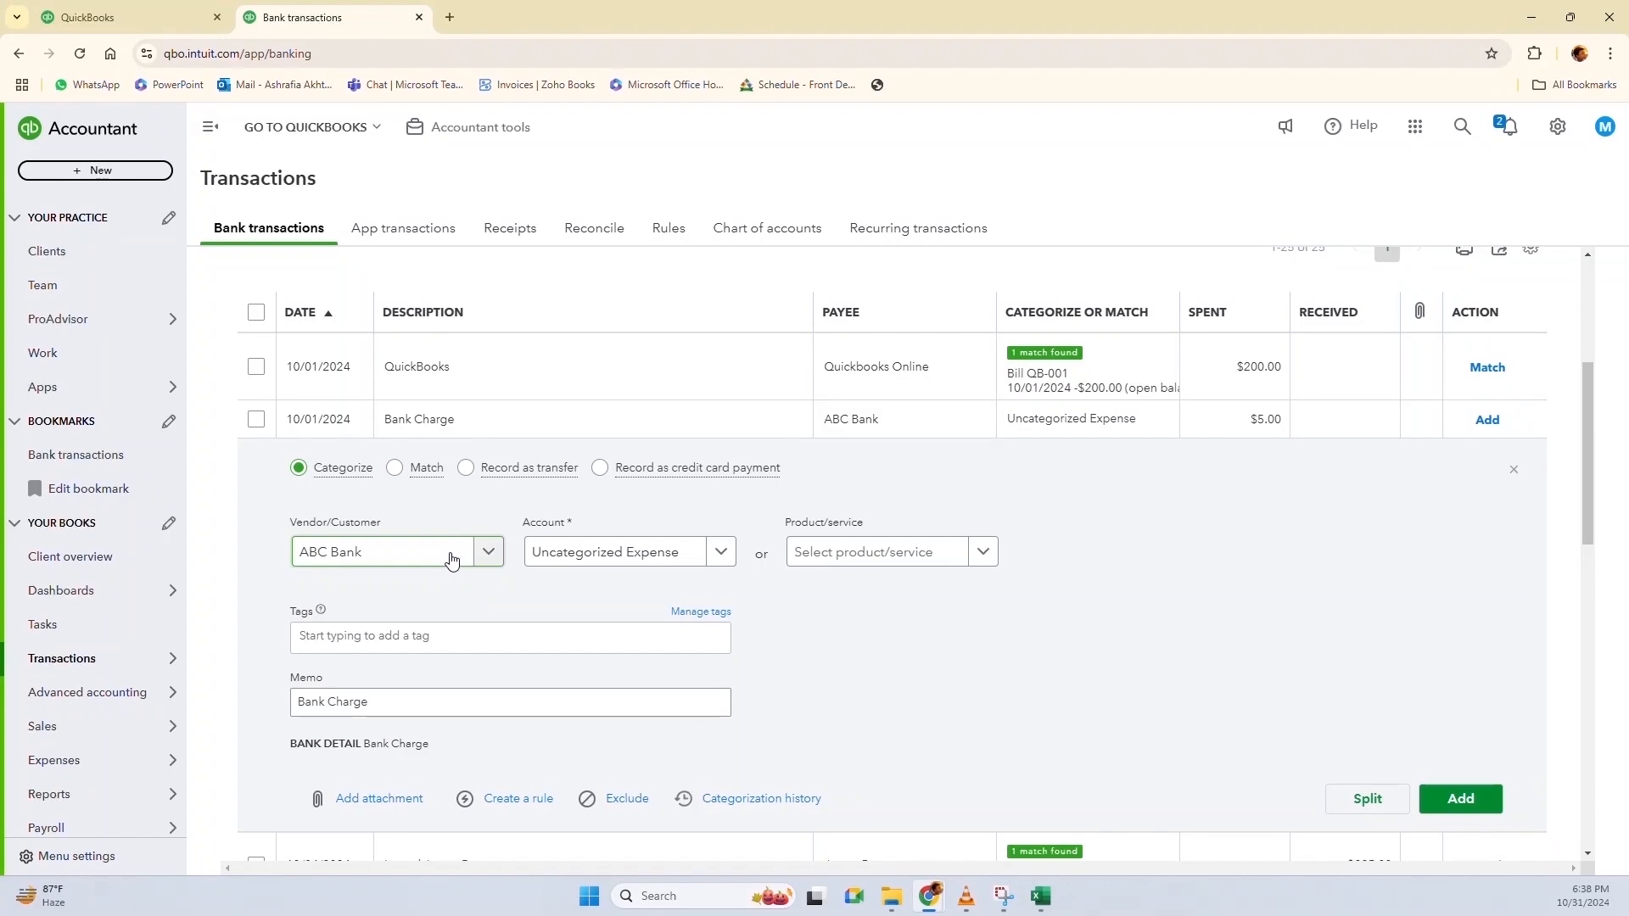
Keep ABC Bank as vendor and assign the $5 10/01 charge to Bank Charges
{"action": "left_click", "coordinate": [450, 556]}
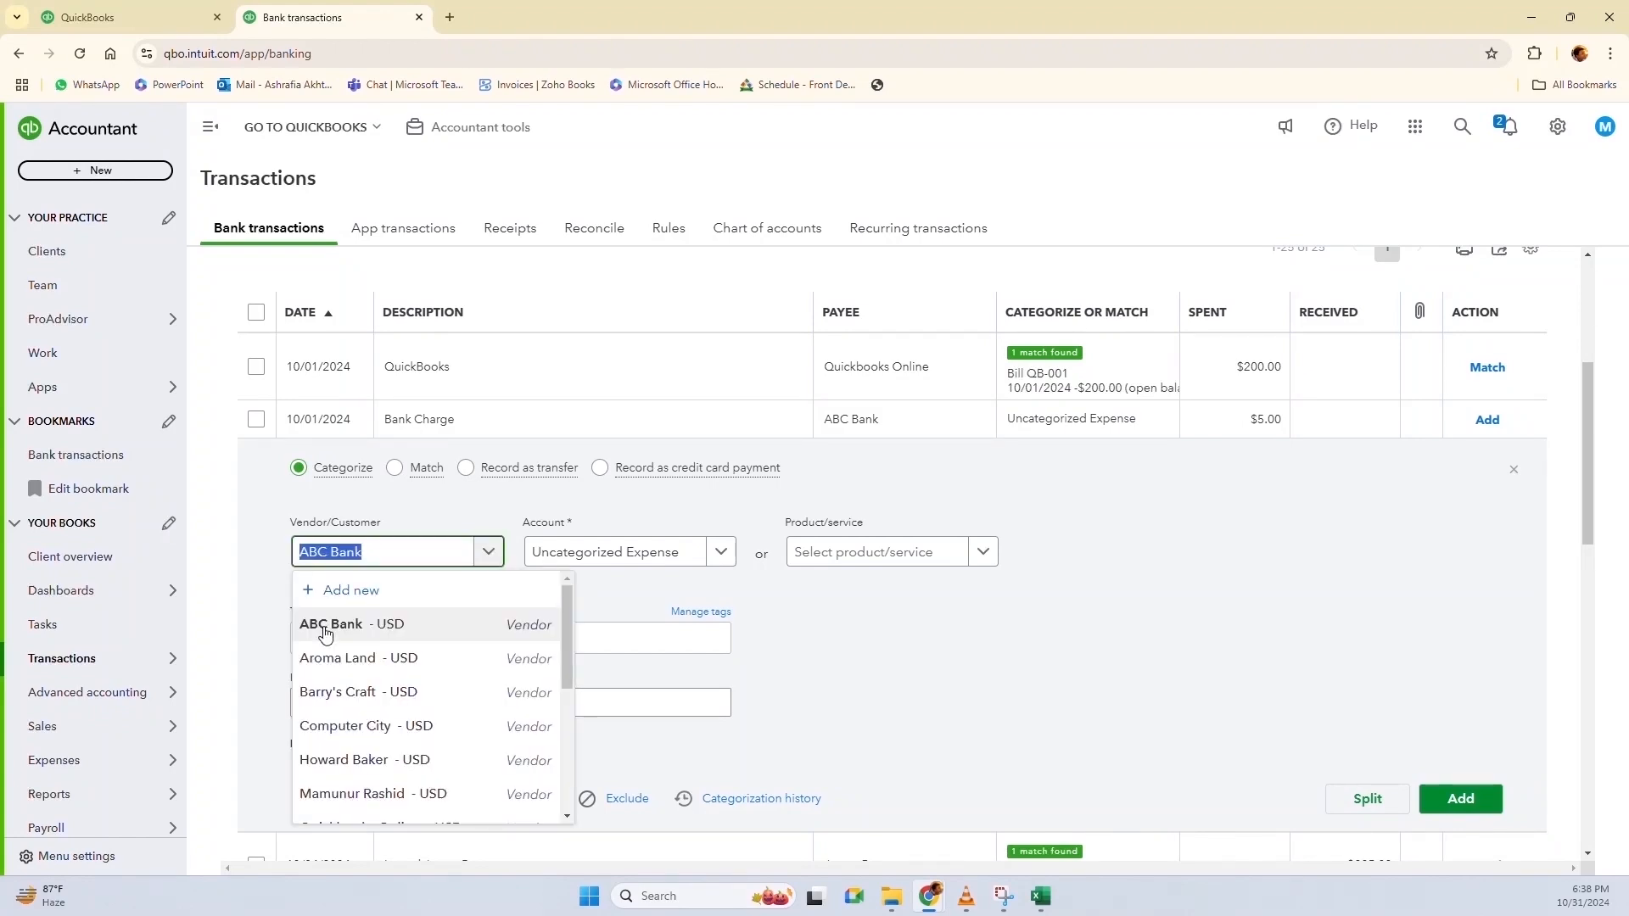
{"action": "left_click", "coordinate": [325, 634]}
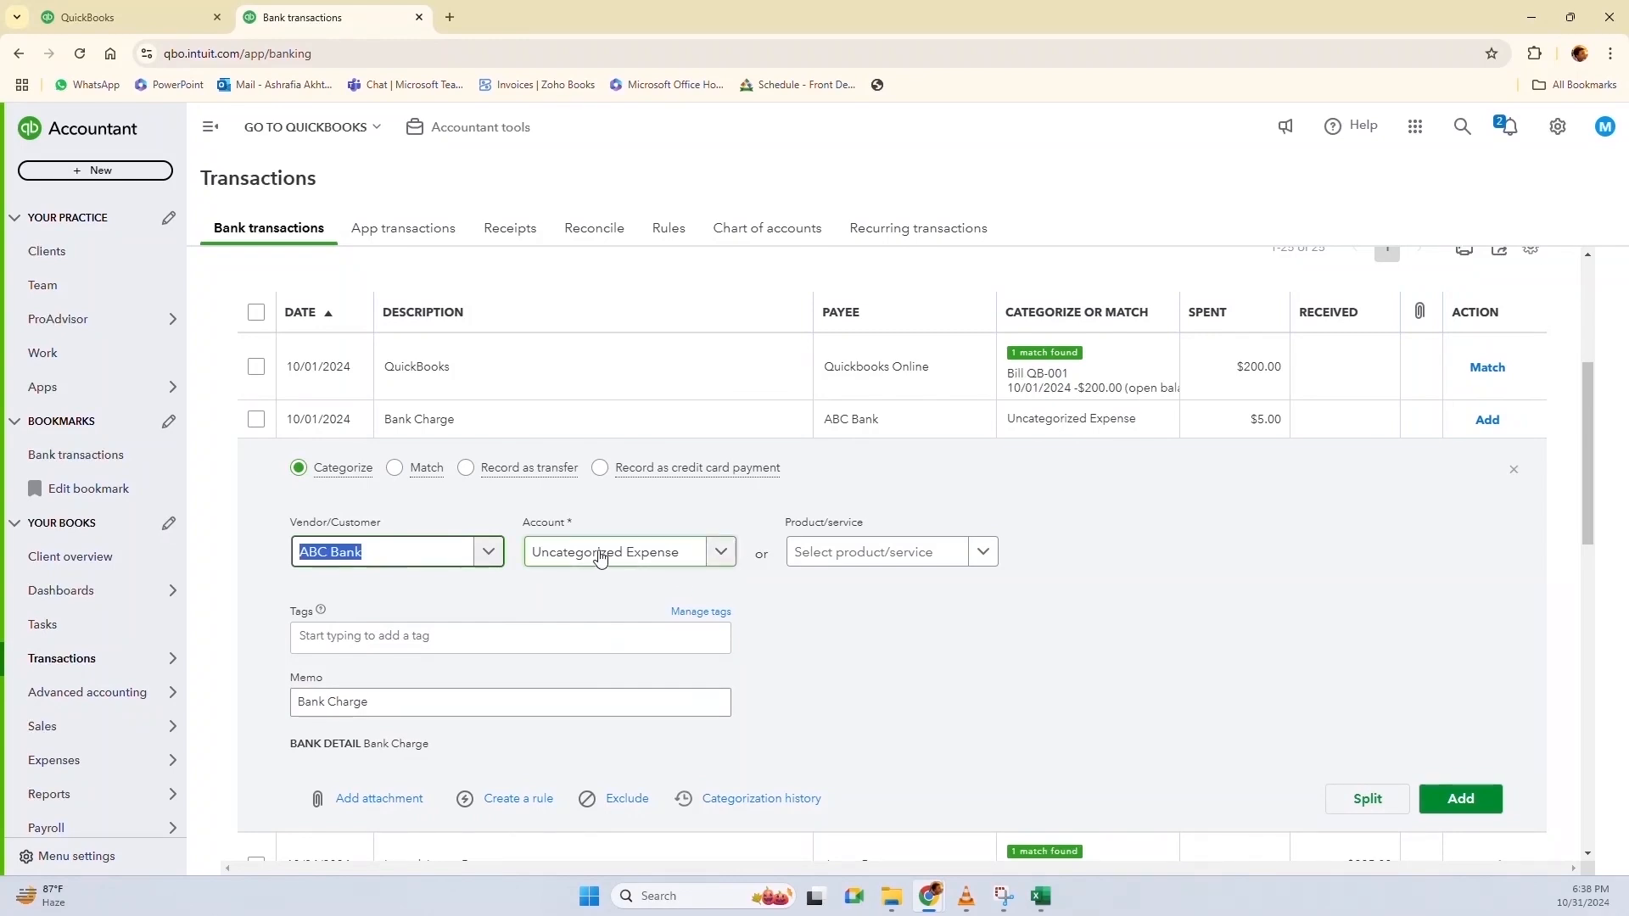
{"action": "left_click", "coordinate": [599, 557]}
{"action": "type", "text": "bank"}
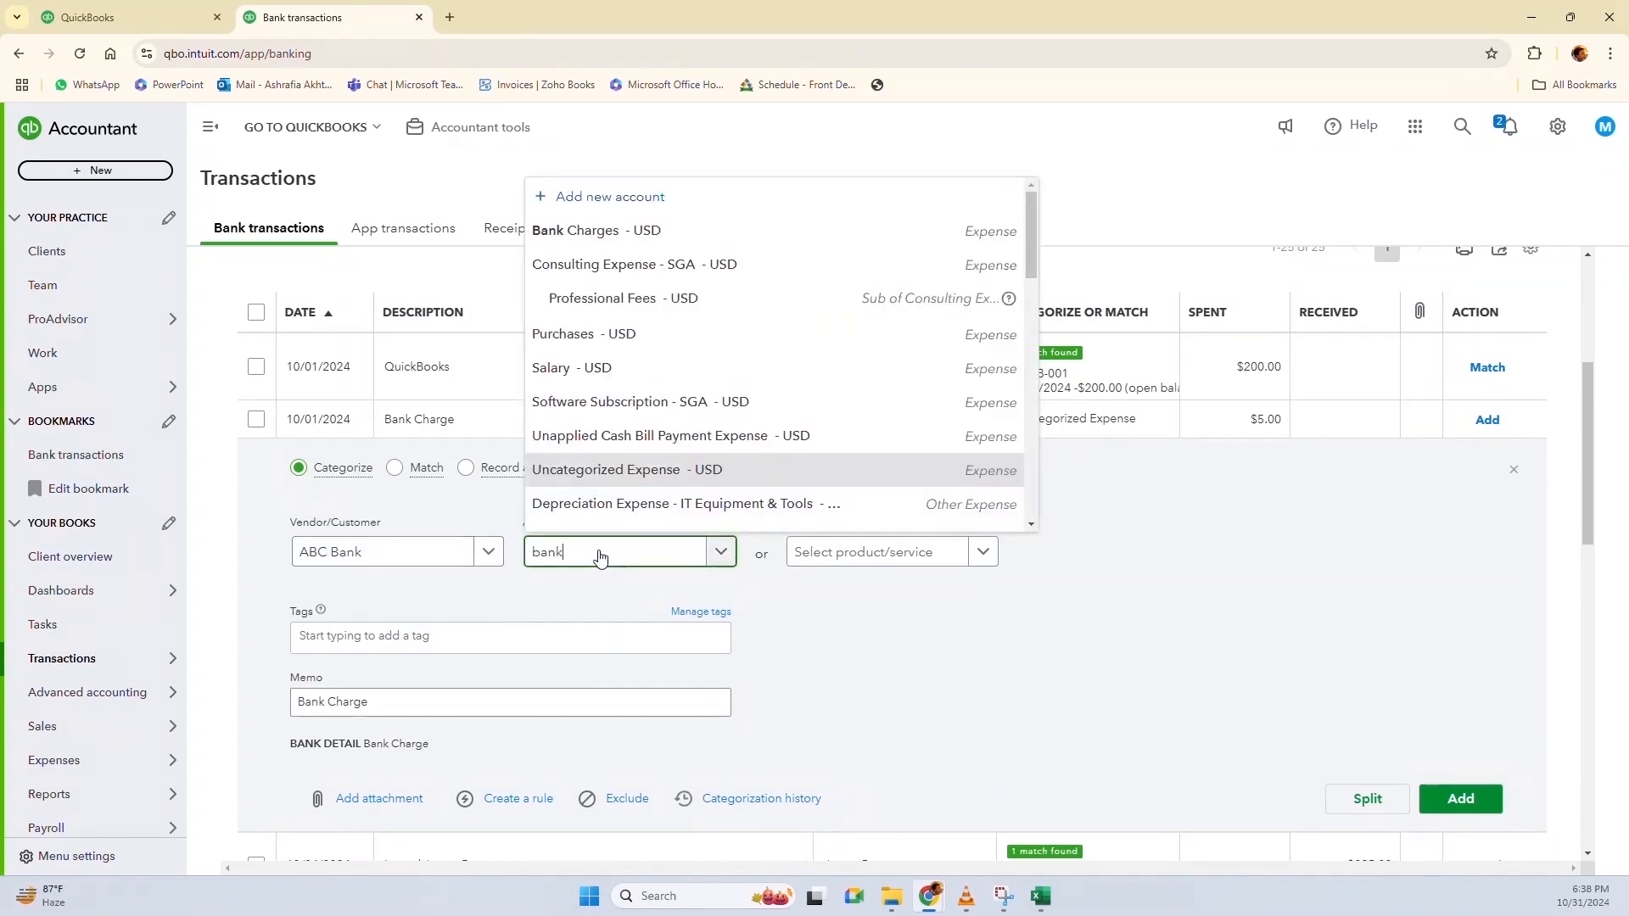
{"action": "left_click", "coordinate": [568, 476]}
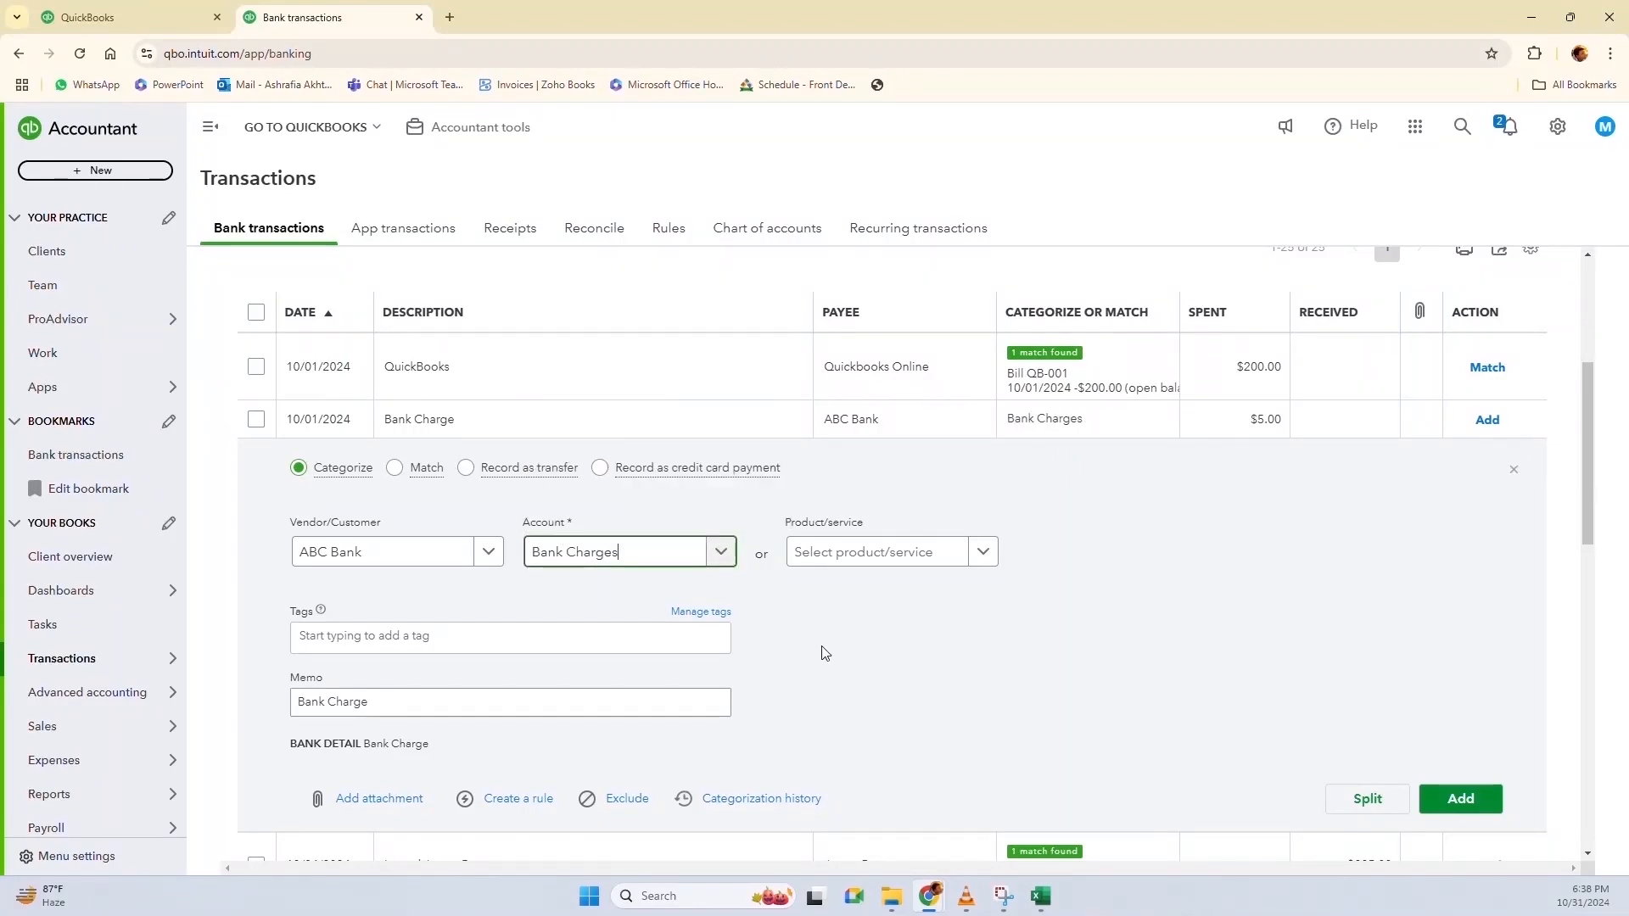
{"action": "scroll", "coordinate": [825, 653], "scroll_direction": "down", "scroll_amount": 2}
{"action": "scroll", "coordinate": [823, 647], "scroll_direction": "up", "scroll_amount": 1}
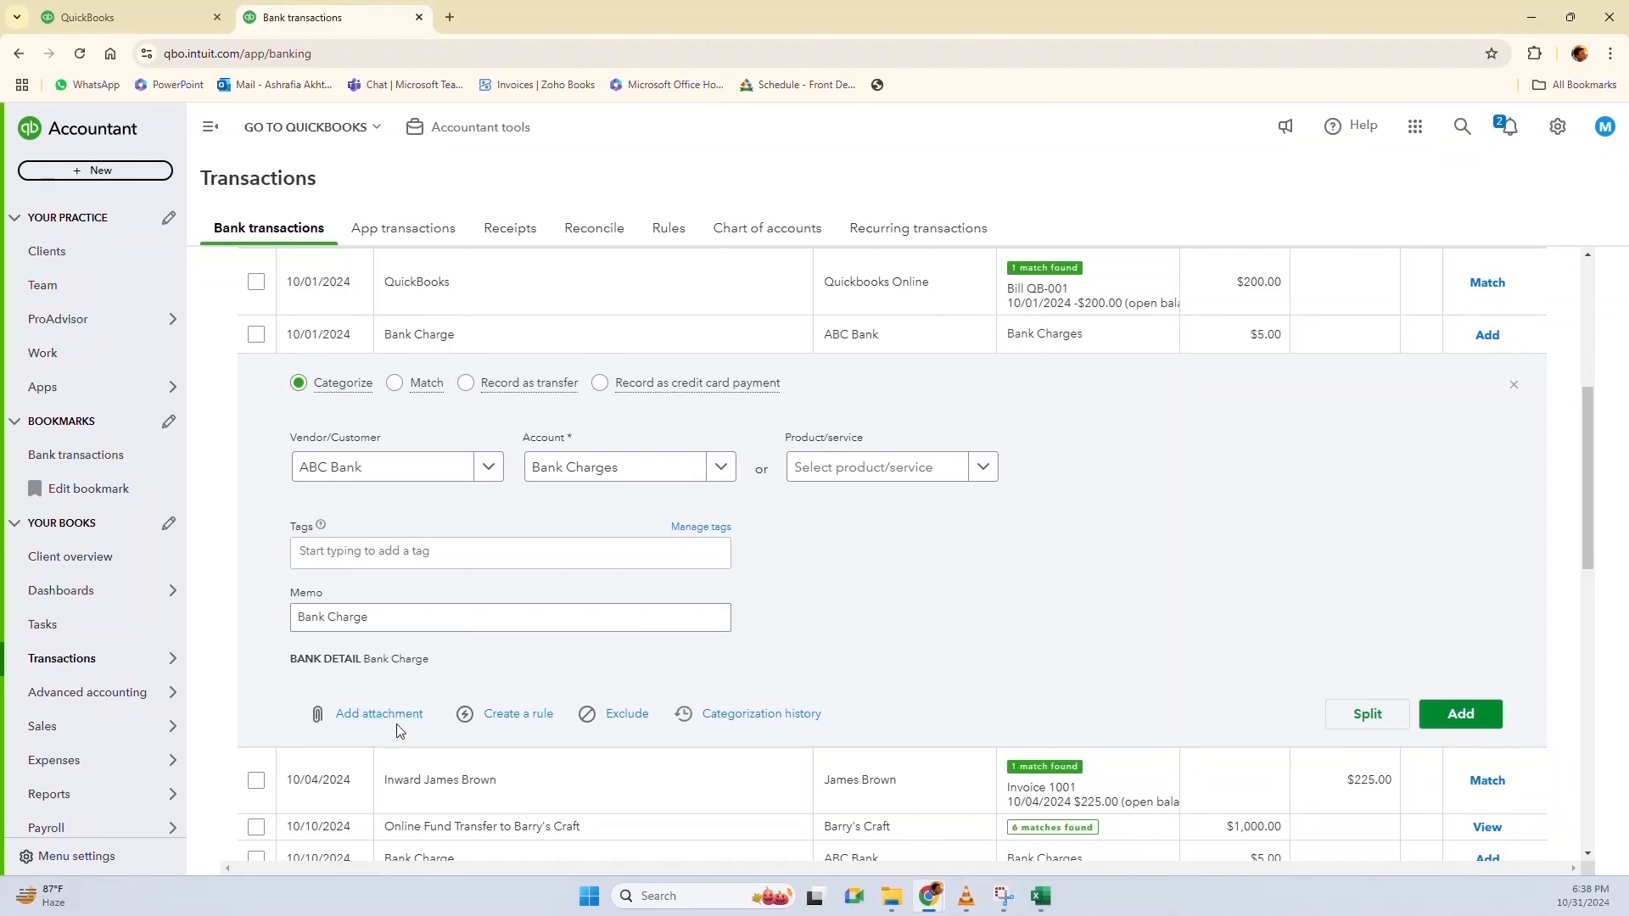
{"action": "scroll", "coordinate": [490, 536], "scroll_direction": "down", "scroll_amount": 1}
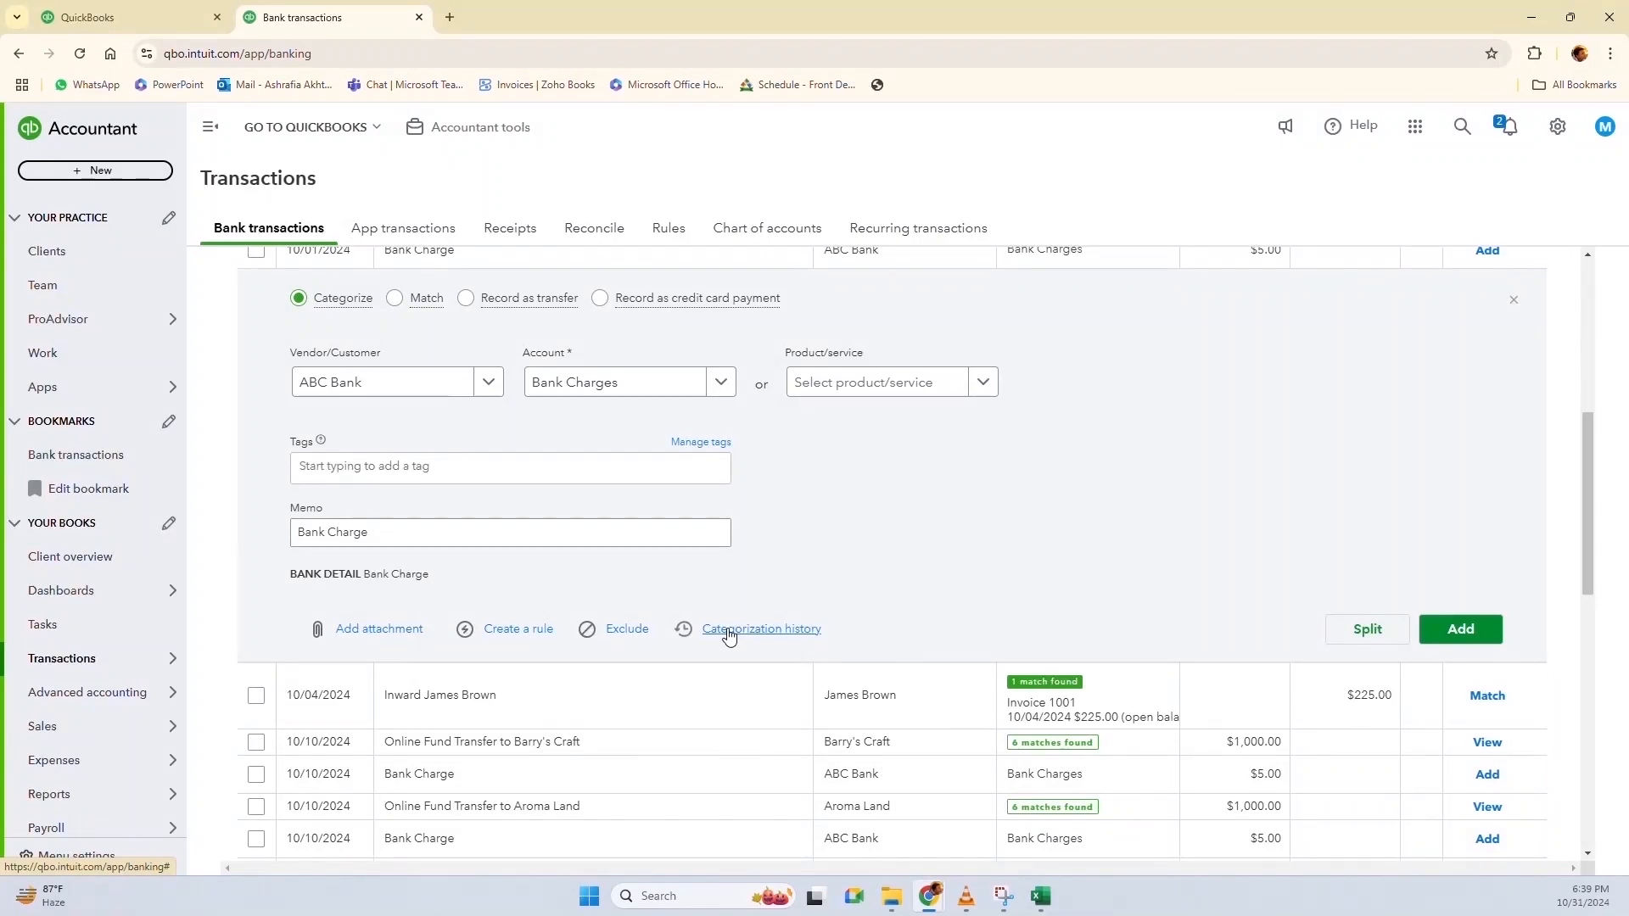
Start a rule named 'Bank Charge' with its condition checking bank text instead of description
{"action": "left_click", "coordinate": [518, 632]}
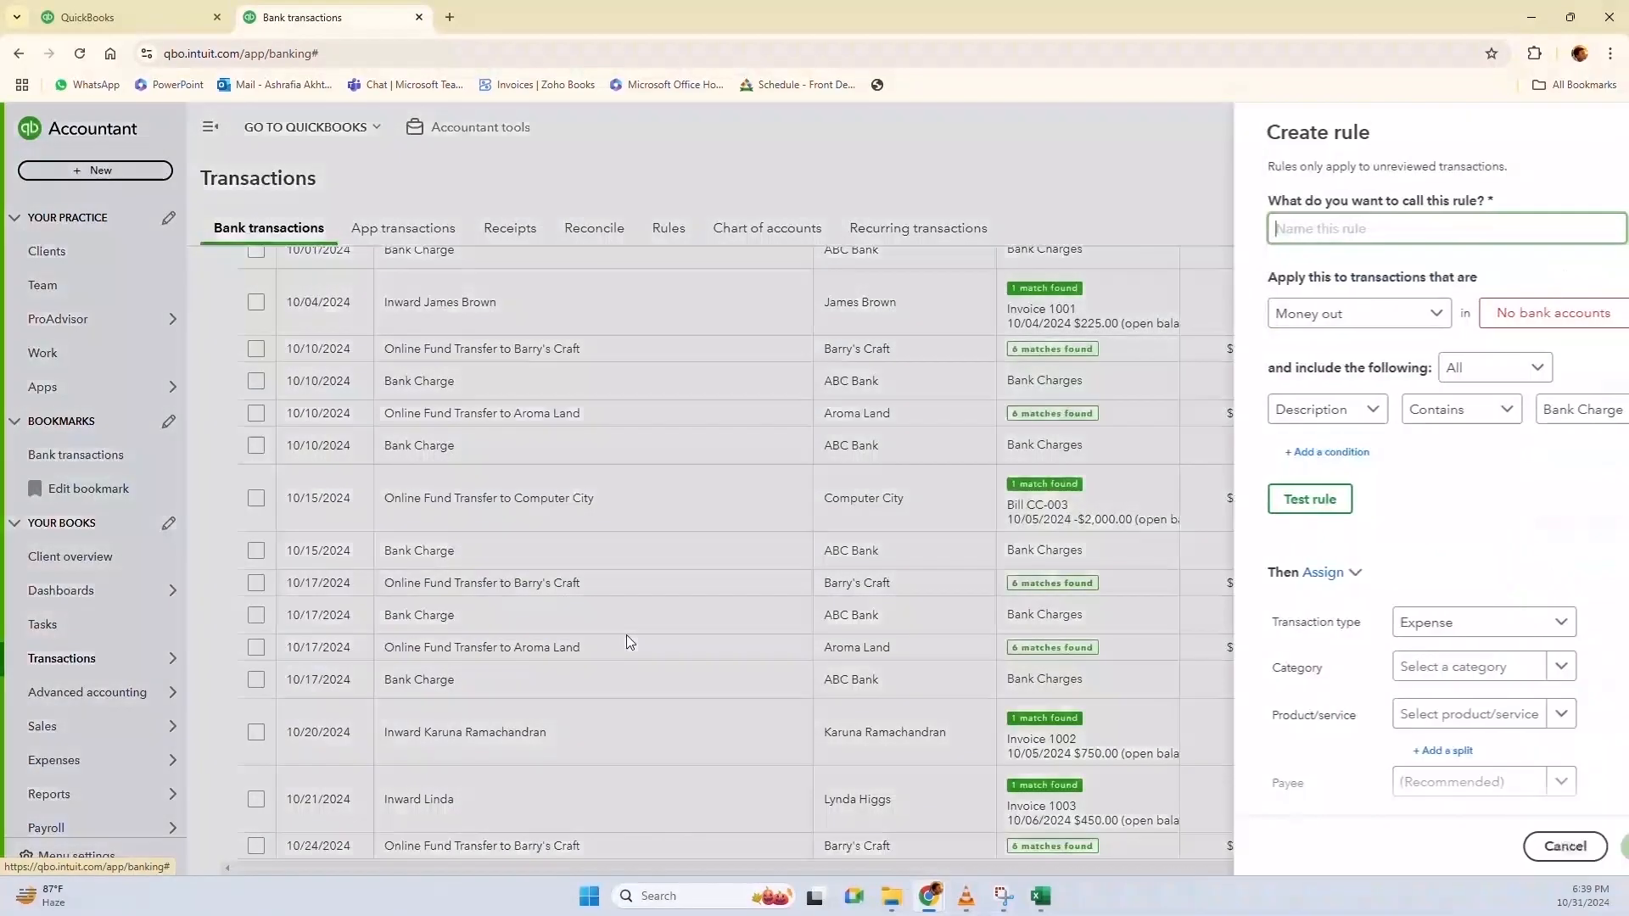
{"action": "type", "text": "Bank Charge"}
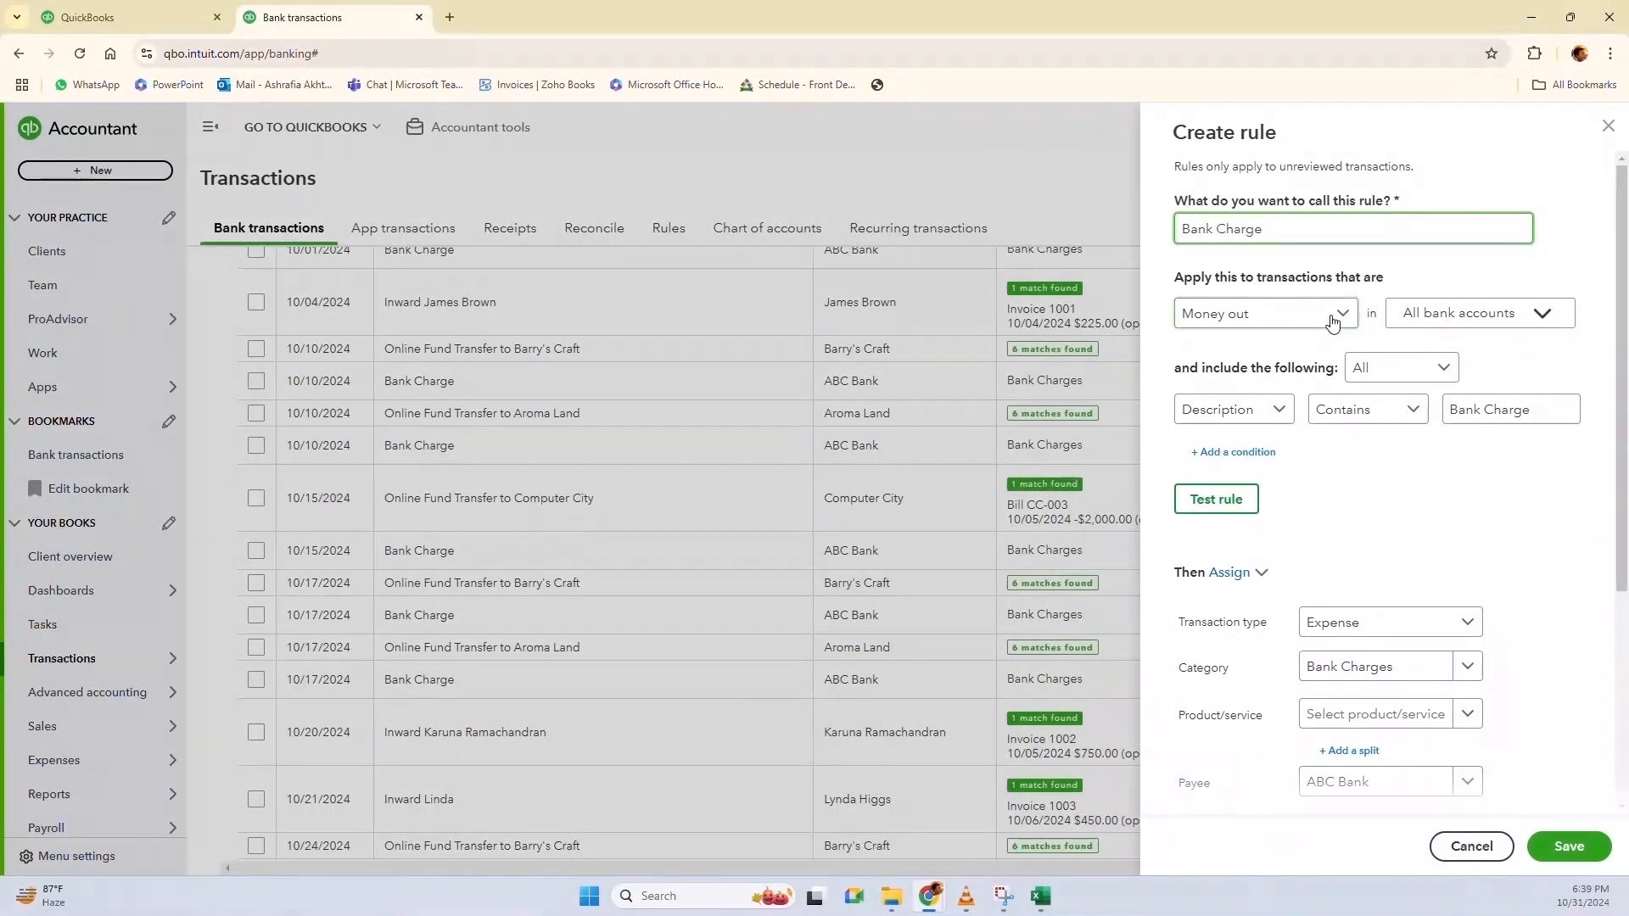
{"action": "left_click", "coordinate": [1459, 313]}
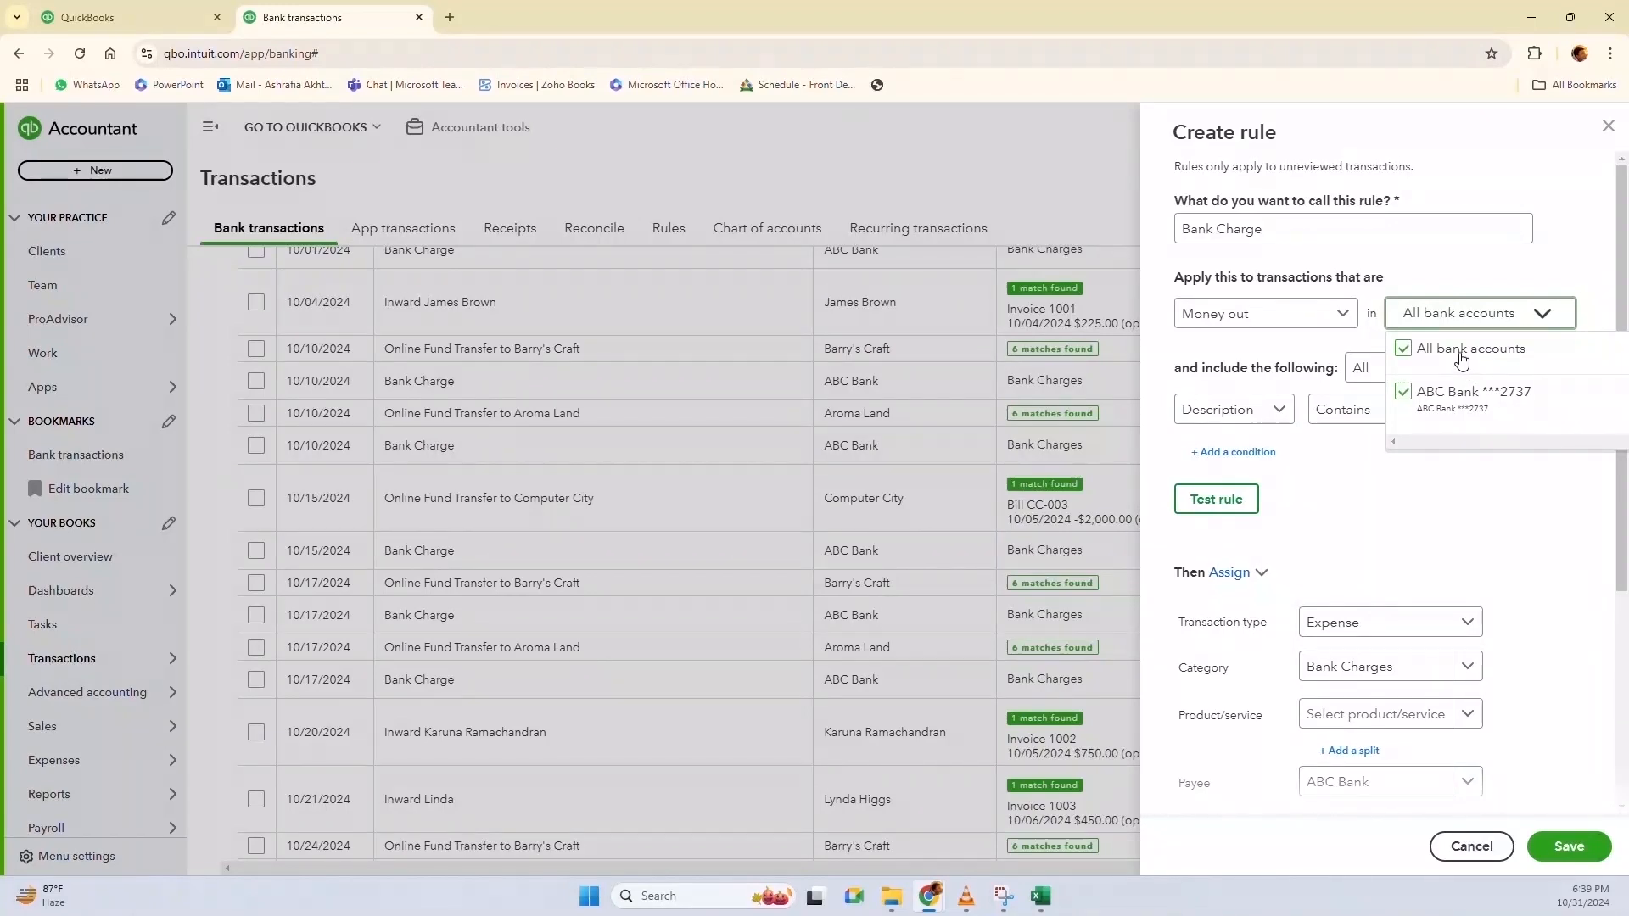
{"action": "left_click", "coordinate": [1527, 284]}
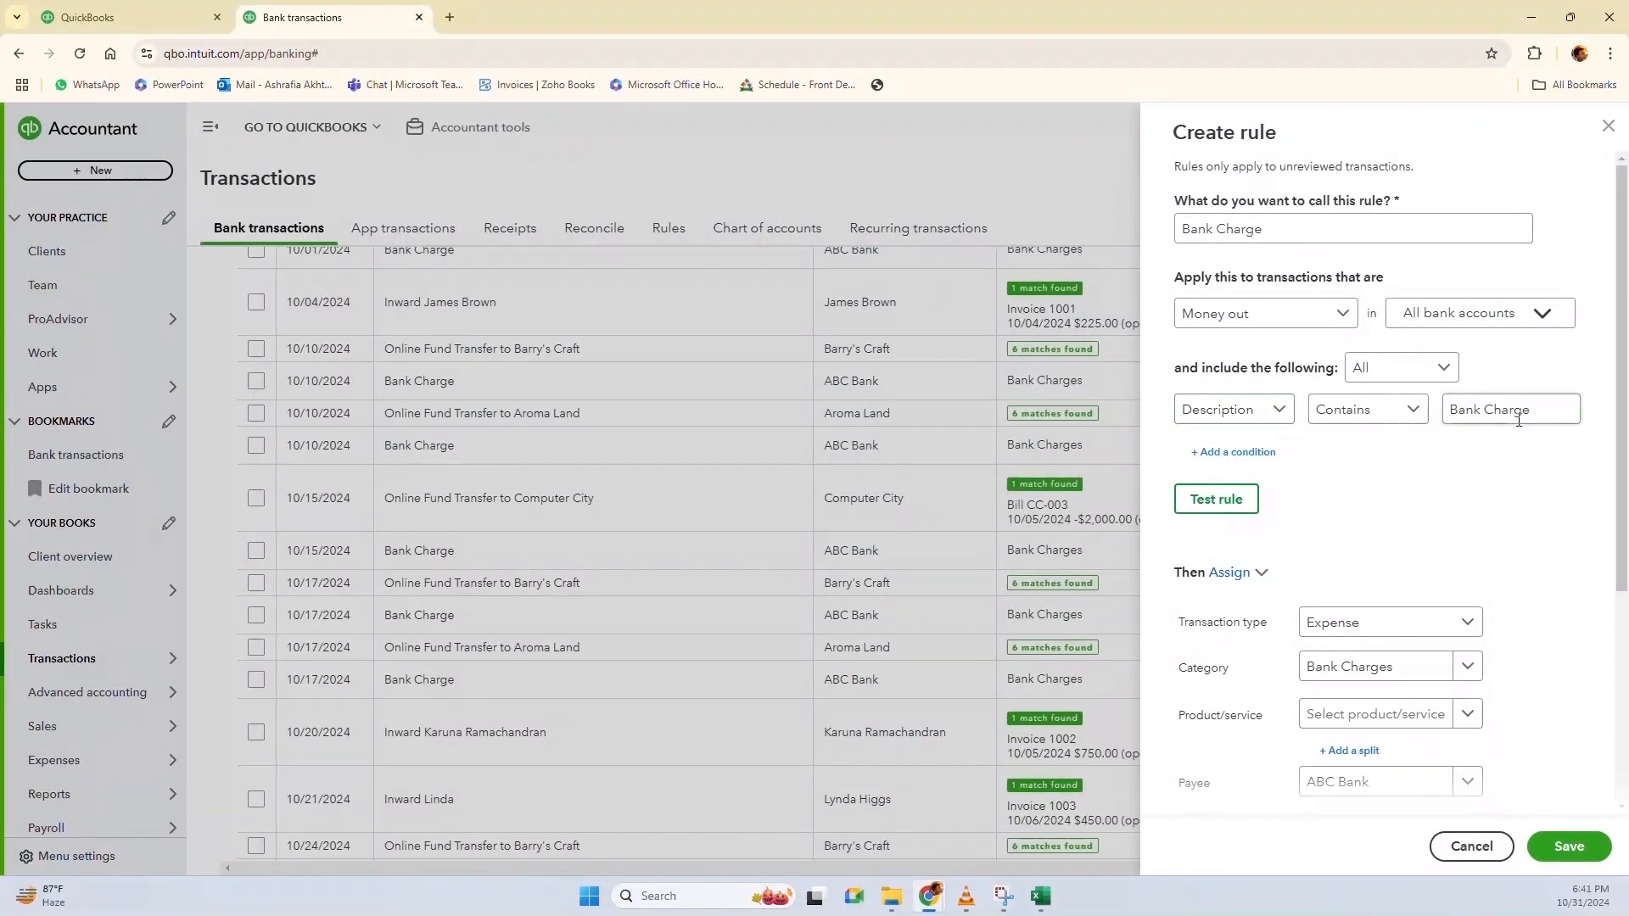
{"action": "left_click", "coordinate": [1279, 409]}
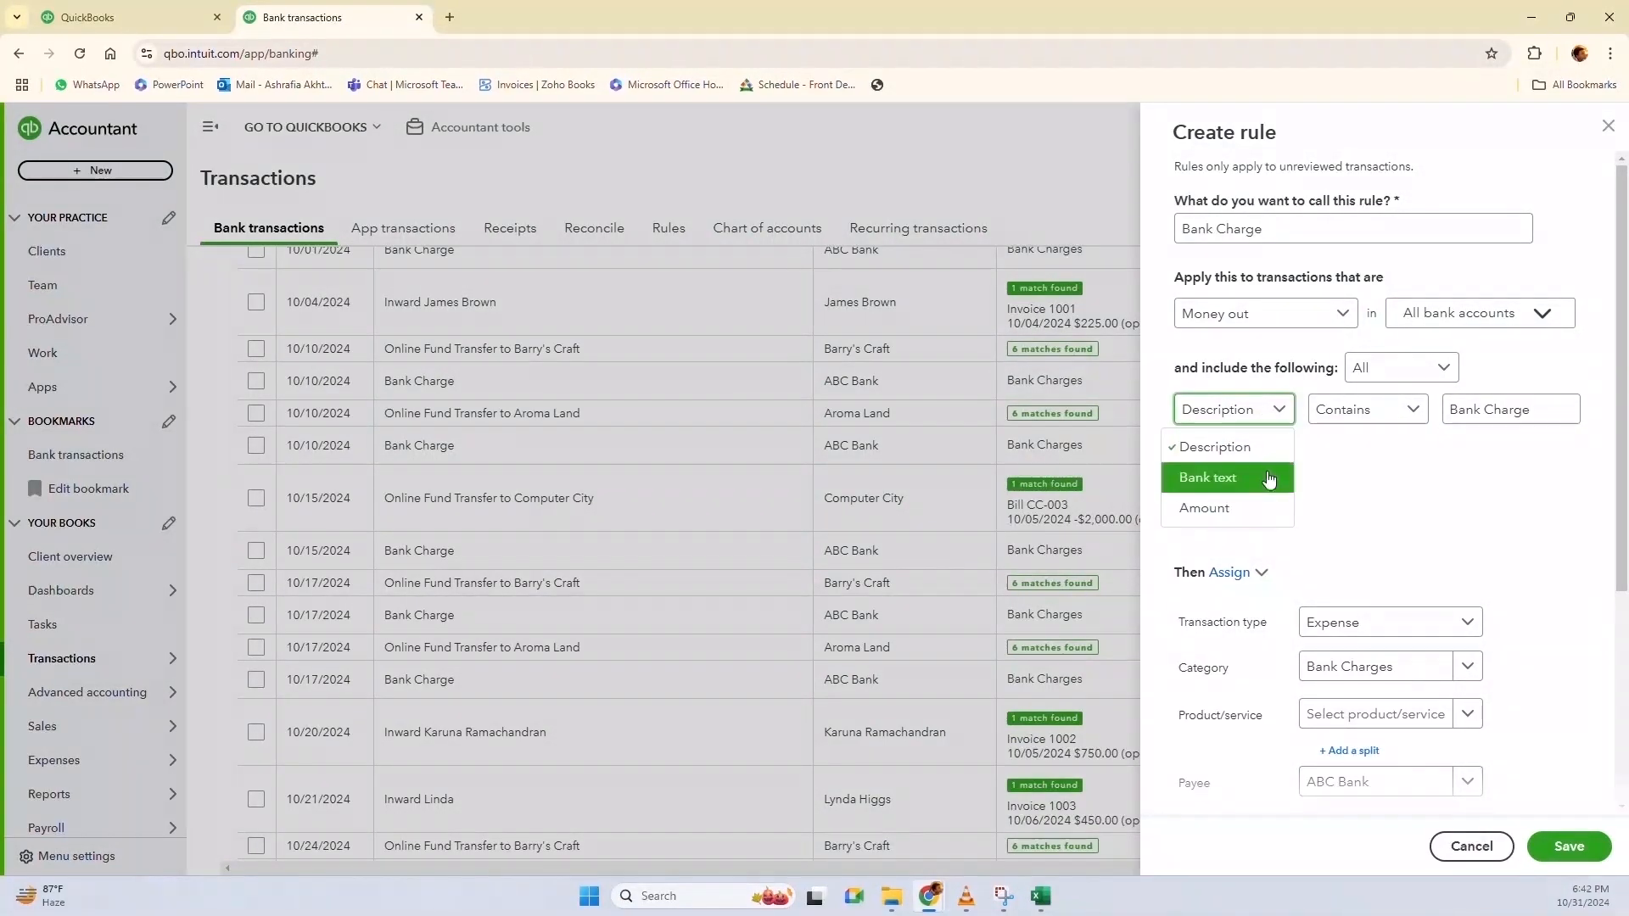
{"action": "left_click", "coordinate": [1258, 475]}
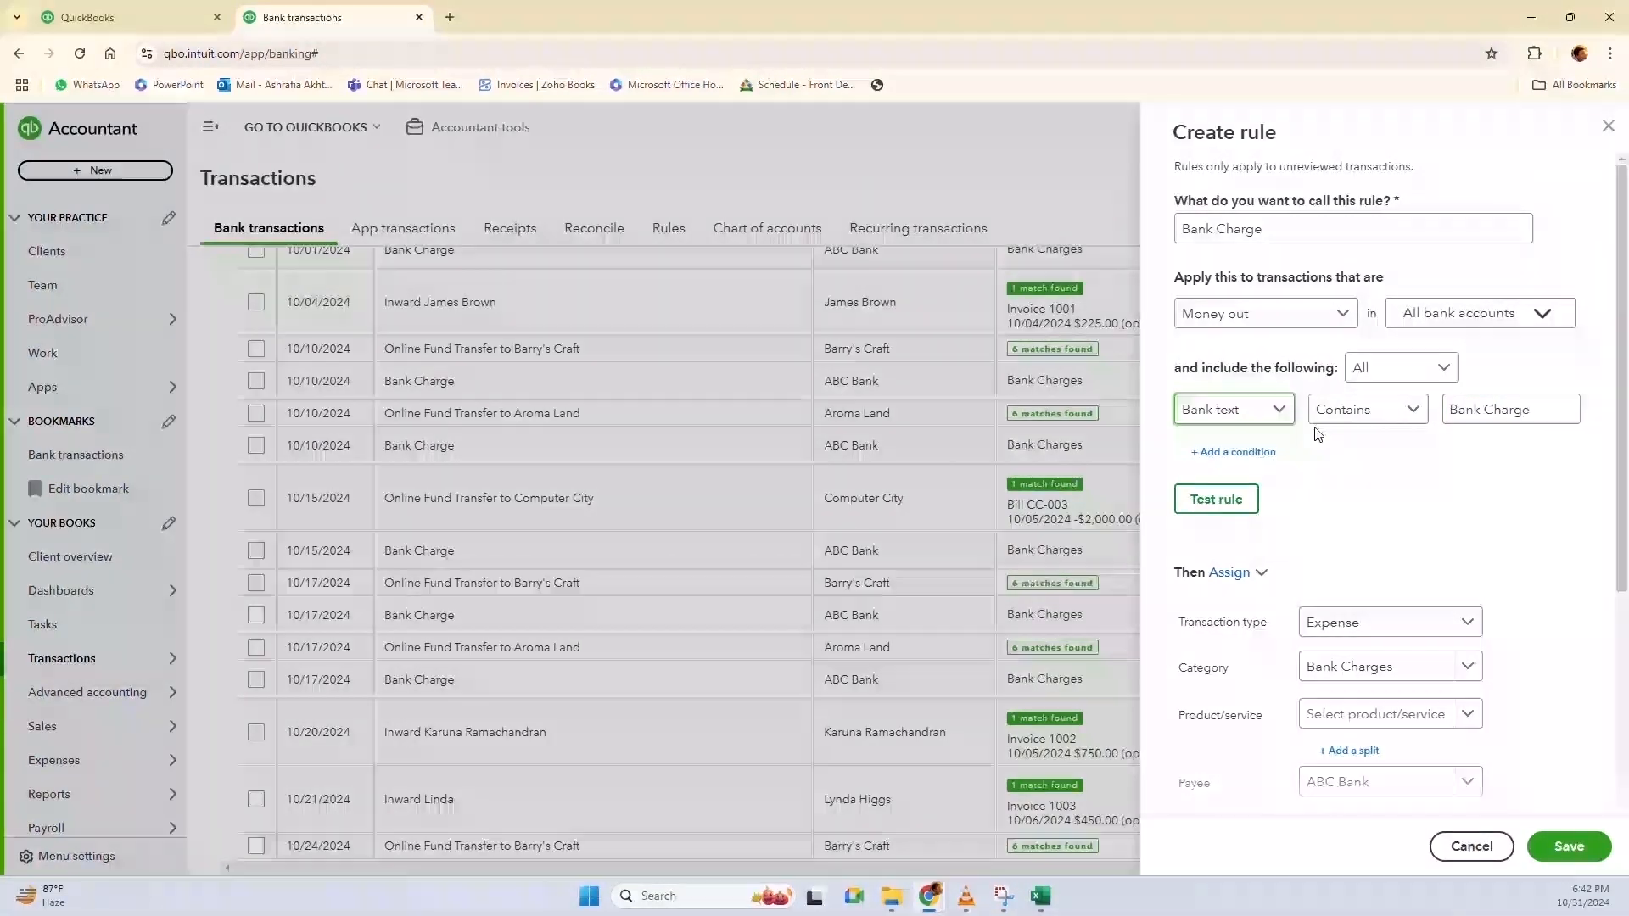
Set the rule's transaction type to Expense and category to Bank Charges
{"action": "scroll", "coordinate": [1330, 440], "scroll_direction": "down", "scroll_amount": 2}
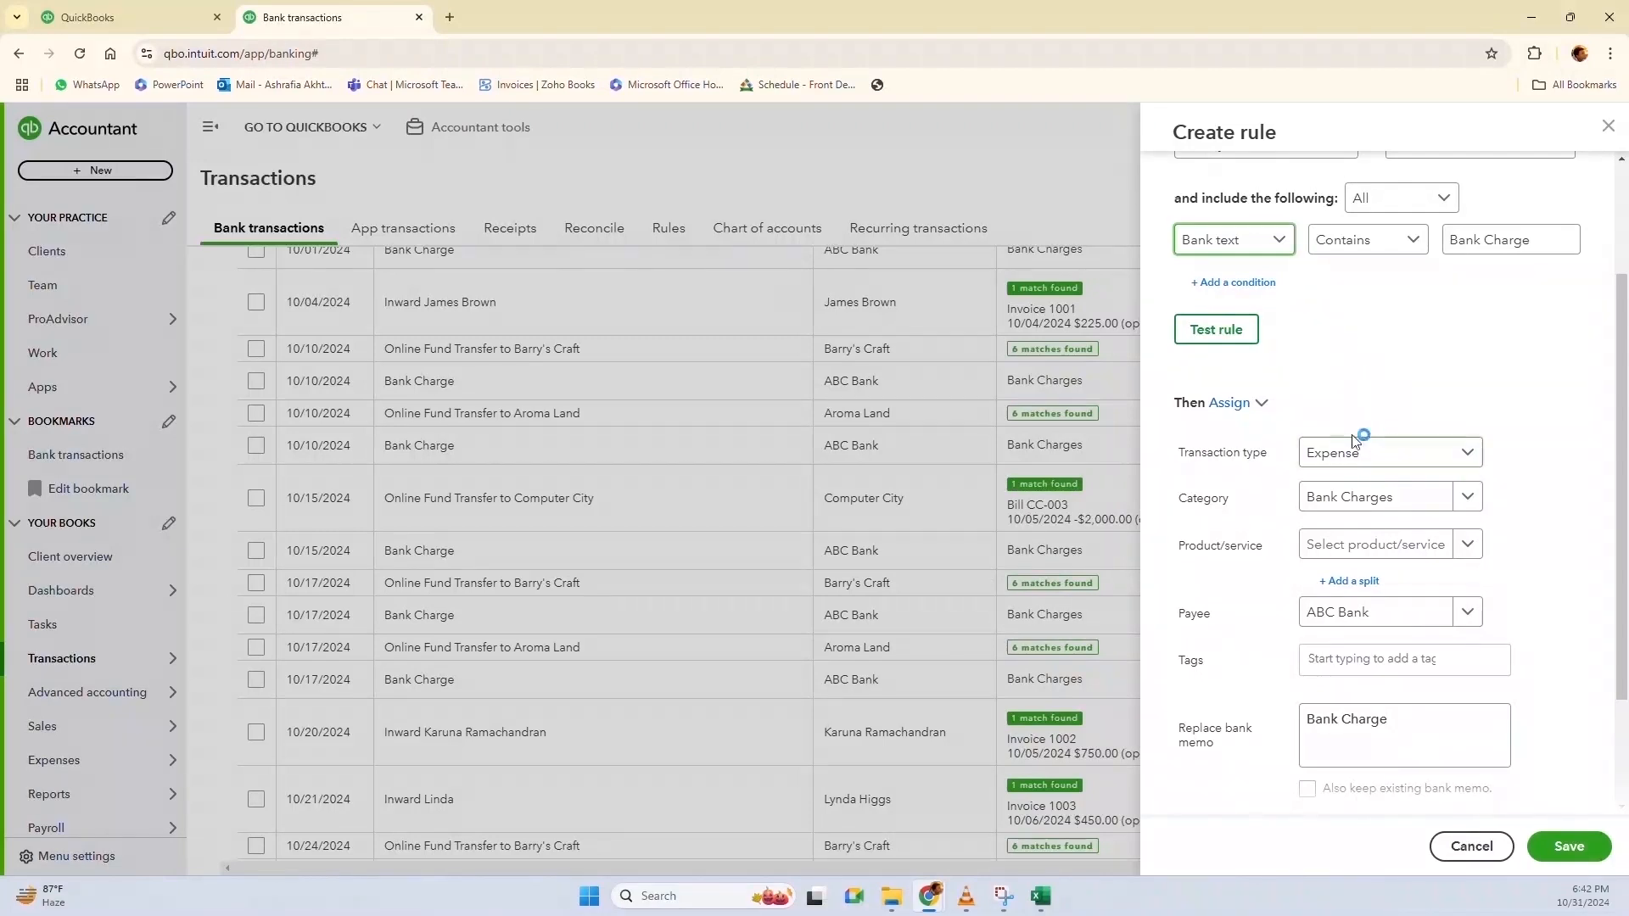
{"action": "left_click", "coordinate": [1459, 465]}
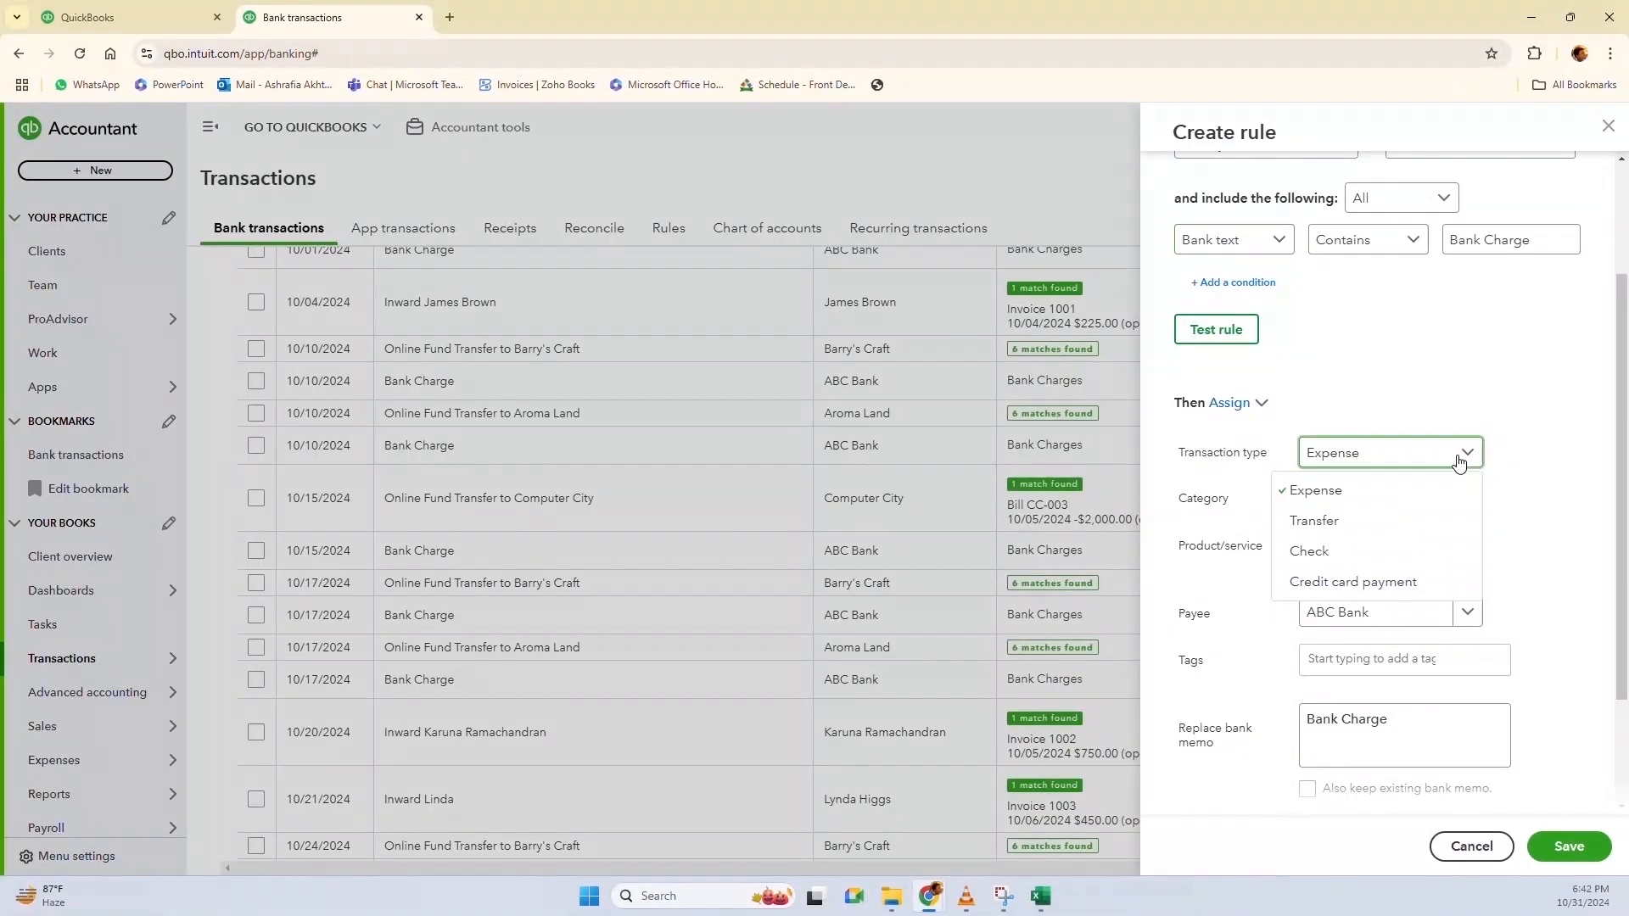
{"action": "left_click", "coordinate": [1459, 462]}
{"action": "left_click", "coordinate": [1465, 498]}
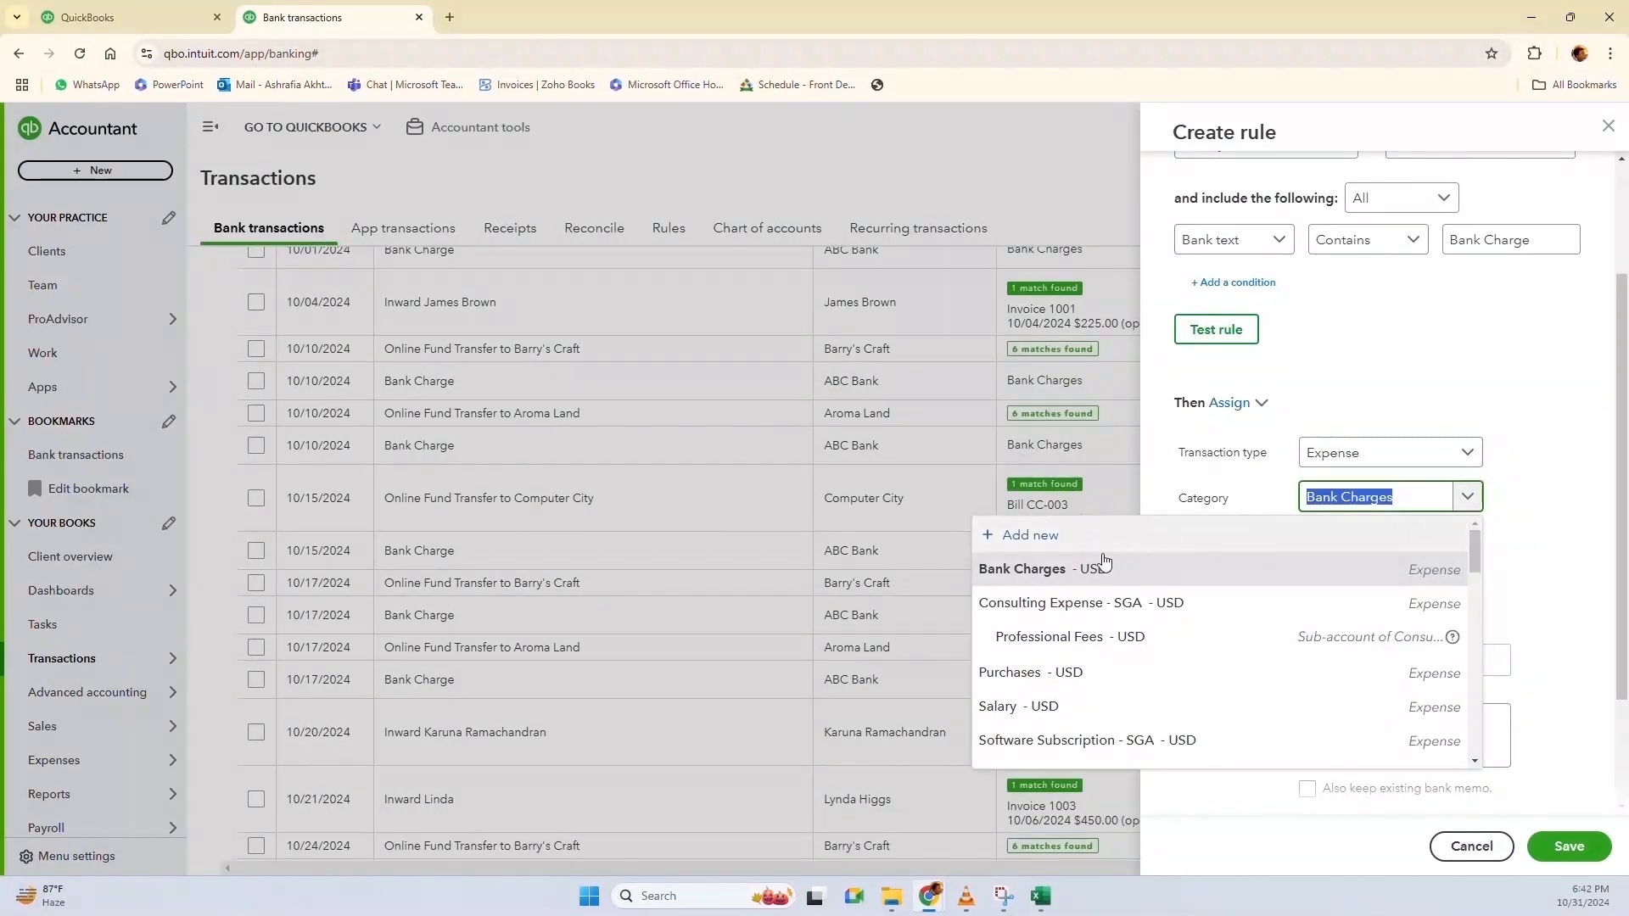
{"action": "left_click", "coordinate": [1063, 575]}
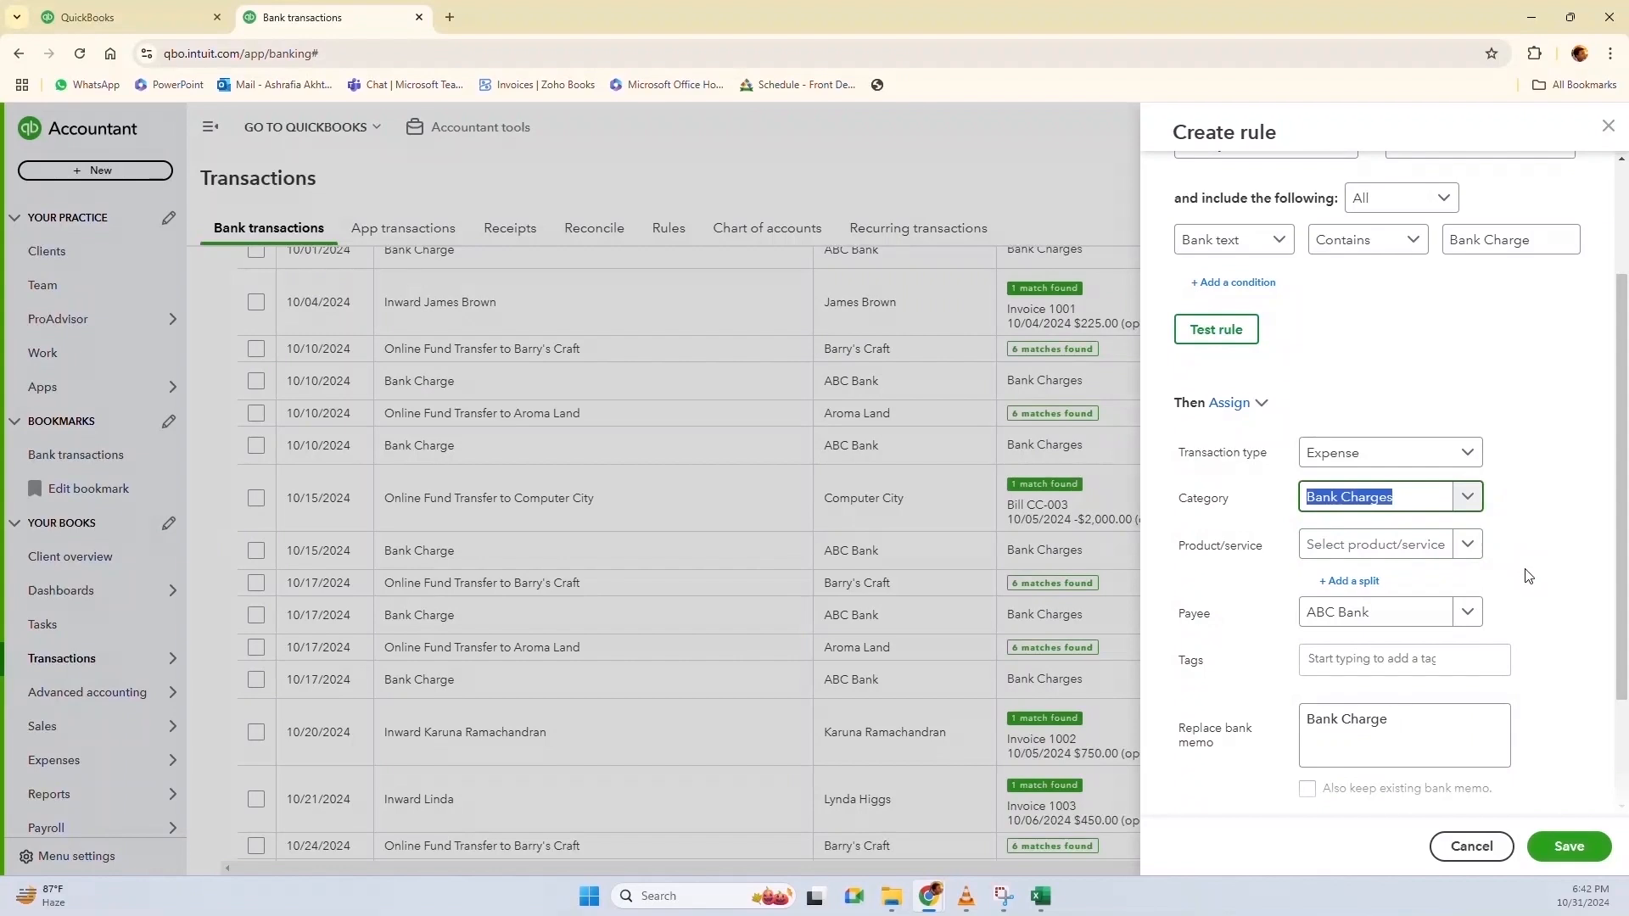
Keep the existing bank memo alongside the rule's memo and save the rule
{"action": "scroll", "coordinate": [1528, 576], "scroll_direction": "down", "scroll_amount": 1}
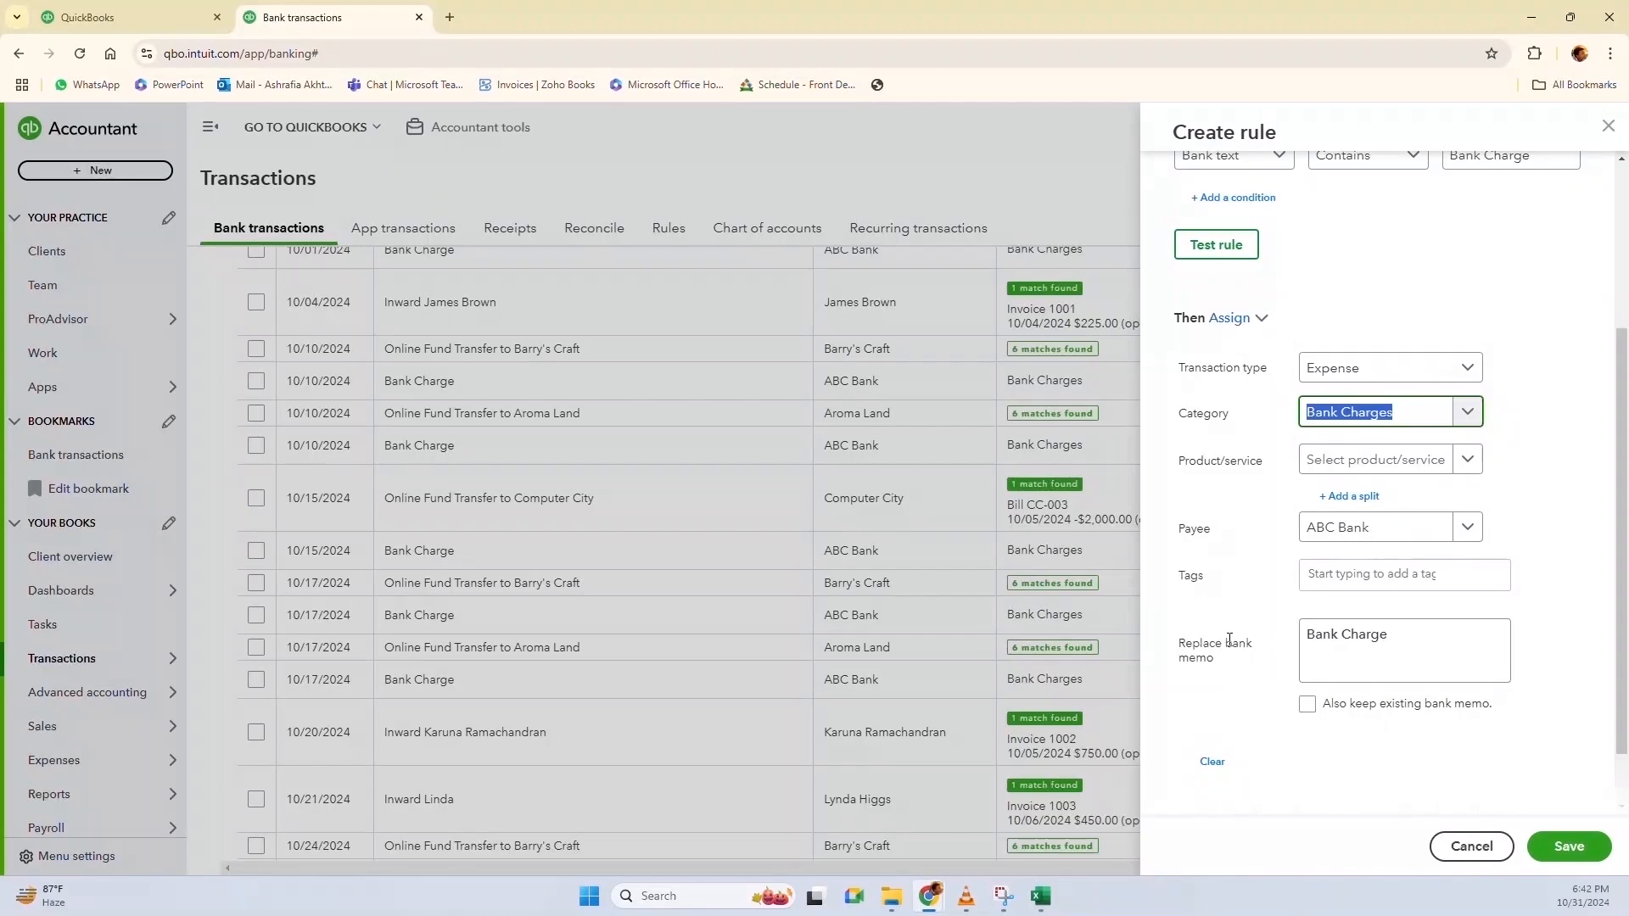
{"action": "left_click", "coordinate": [1375, 635]}
{"action": "left_click_drag", "start_coordinate": [1374, 634], "coordinate": [1304, 637]}
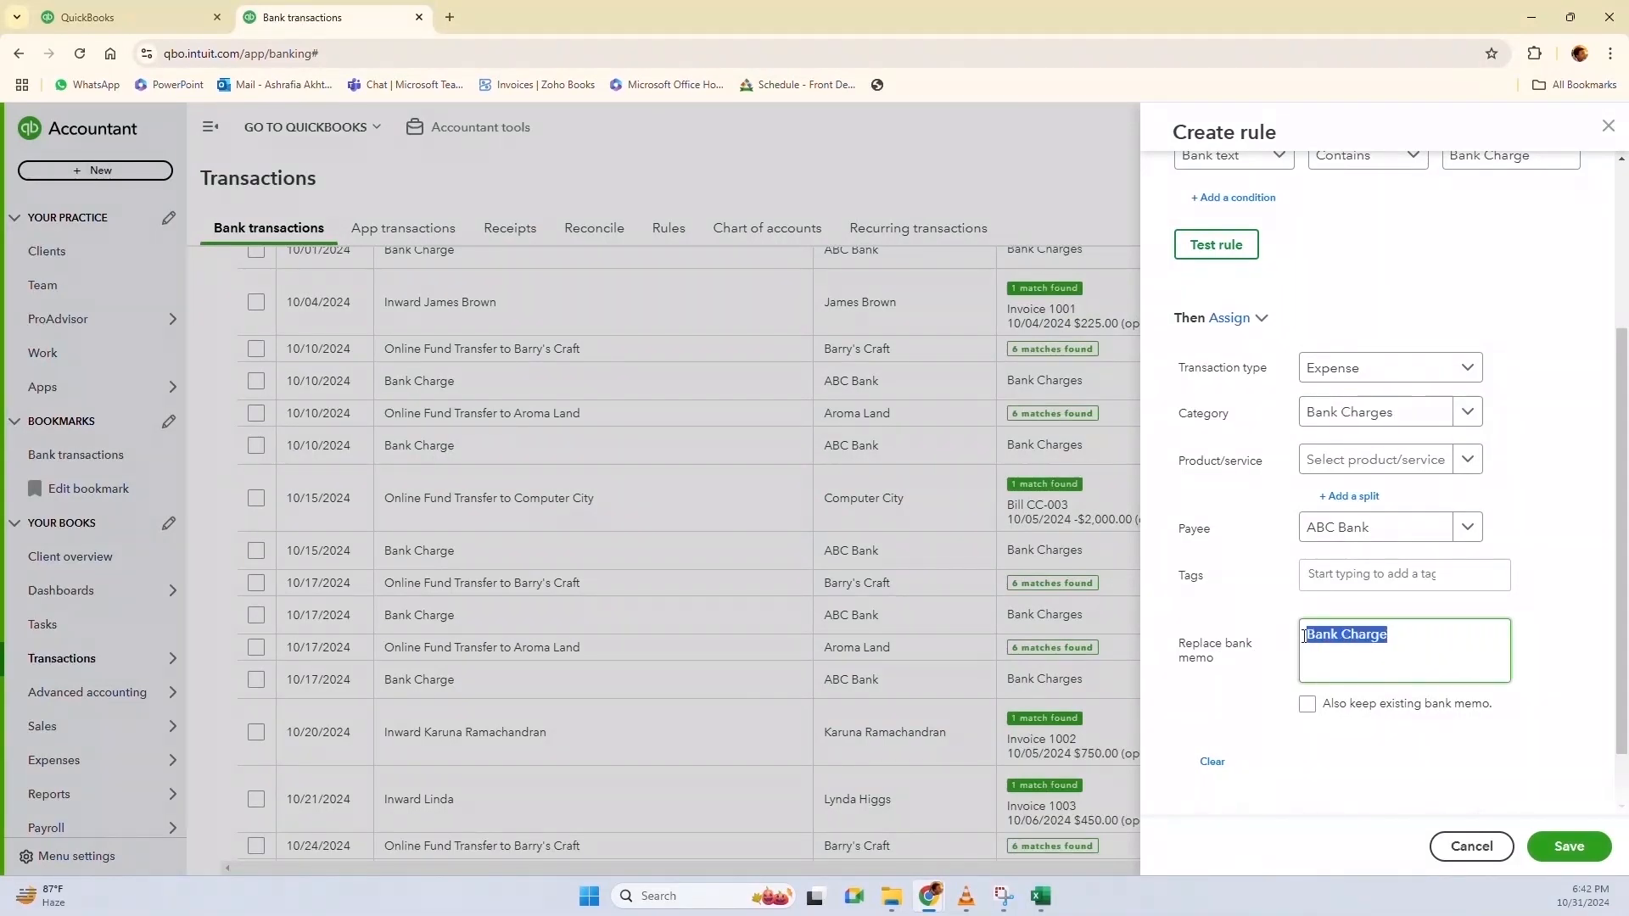
{"action": "left_click", "coordinate": [1357, 645]}
{"action": "left_click", "coordinate": [1307, 705]}
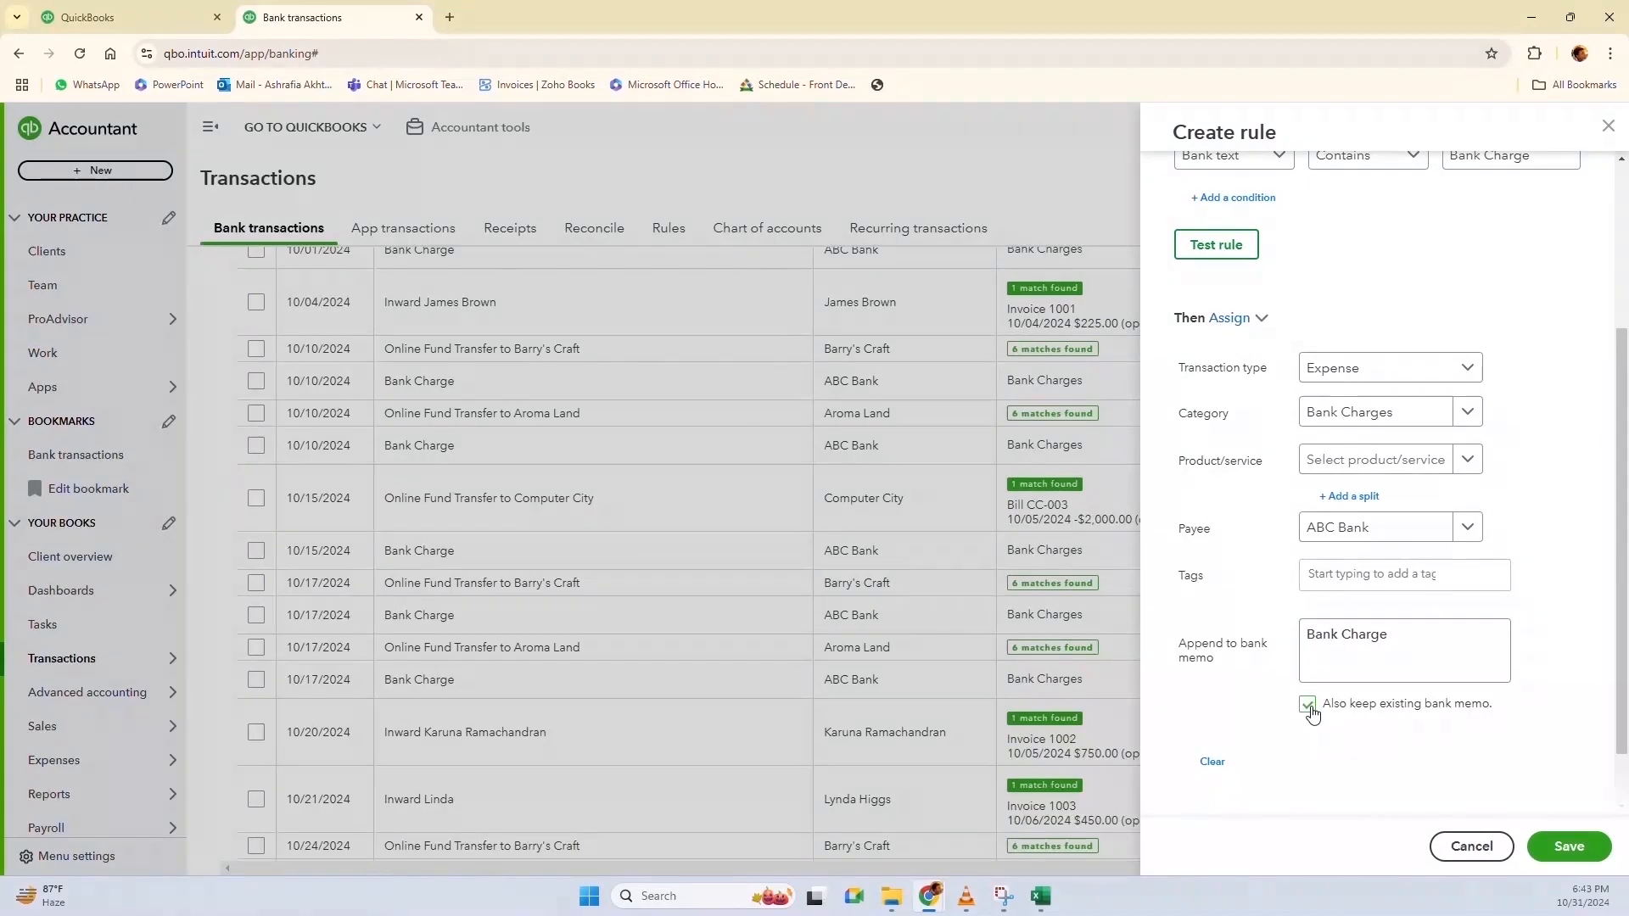
{"action": "left_click", "coordinate": [1344, 673]}
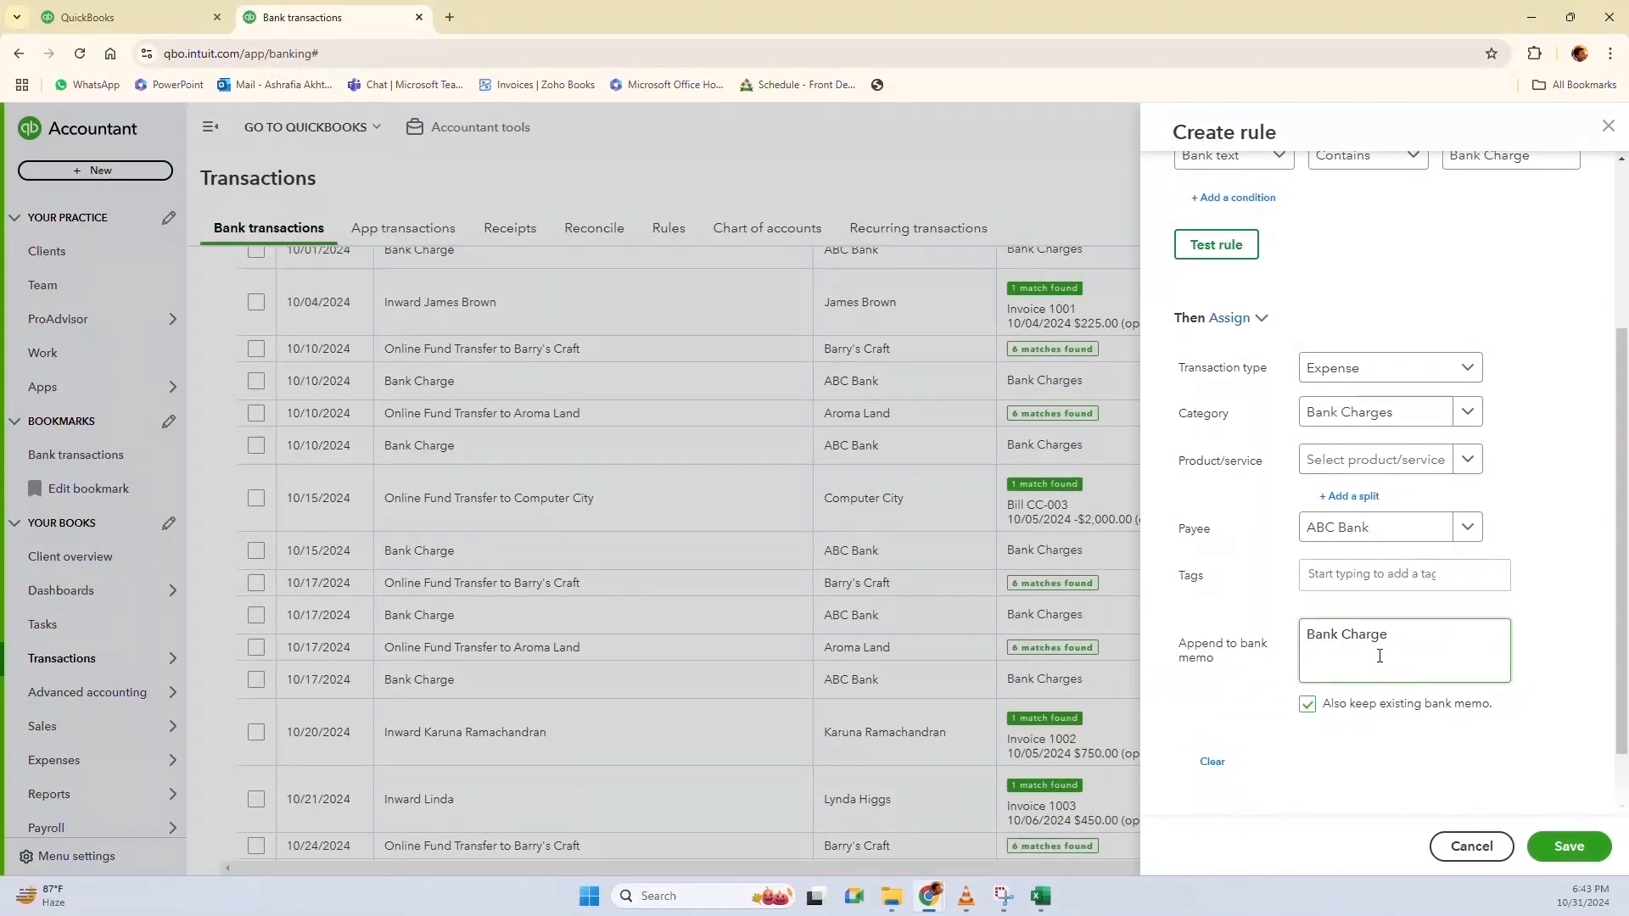
{"action": "left_click", "coordinate": [1569, 847]}
Sort the review list by description and inspect the first Bank Charge transaction
{"action": "scroll", "coordinate": [833, 512], "scroll_direction": "down", "scroll_amount": 3}
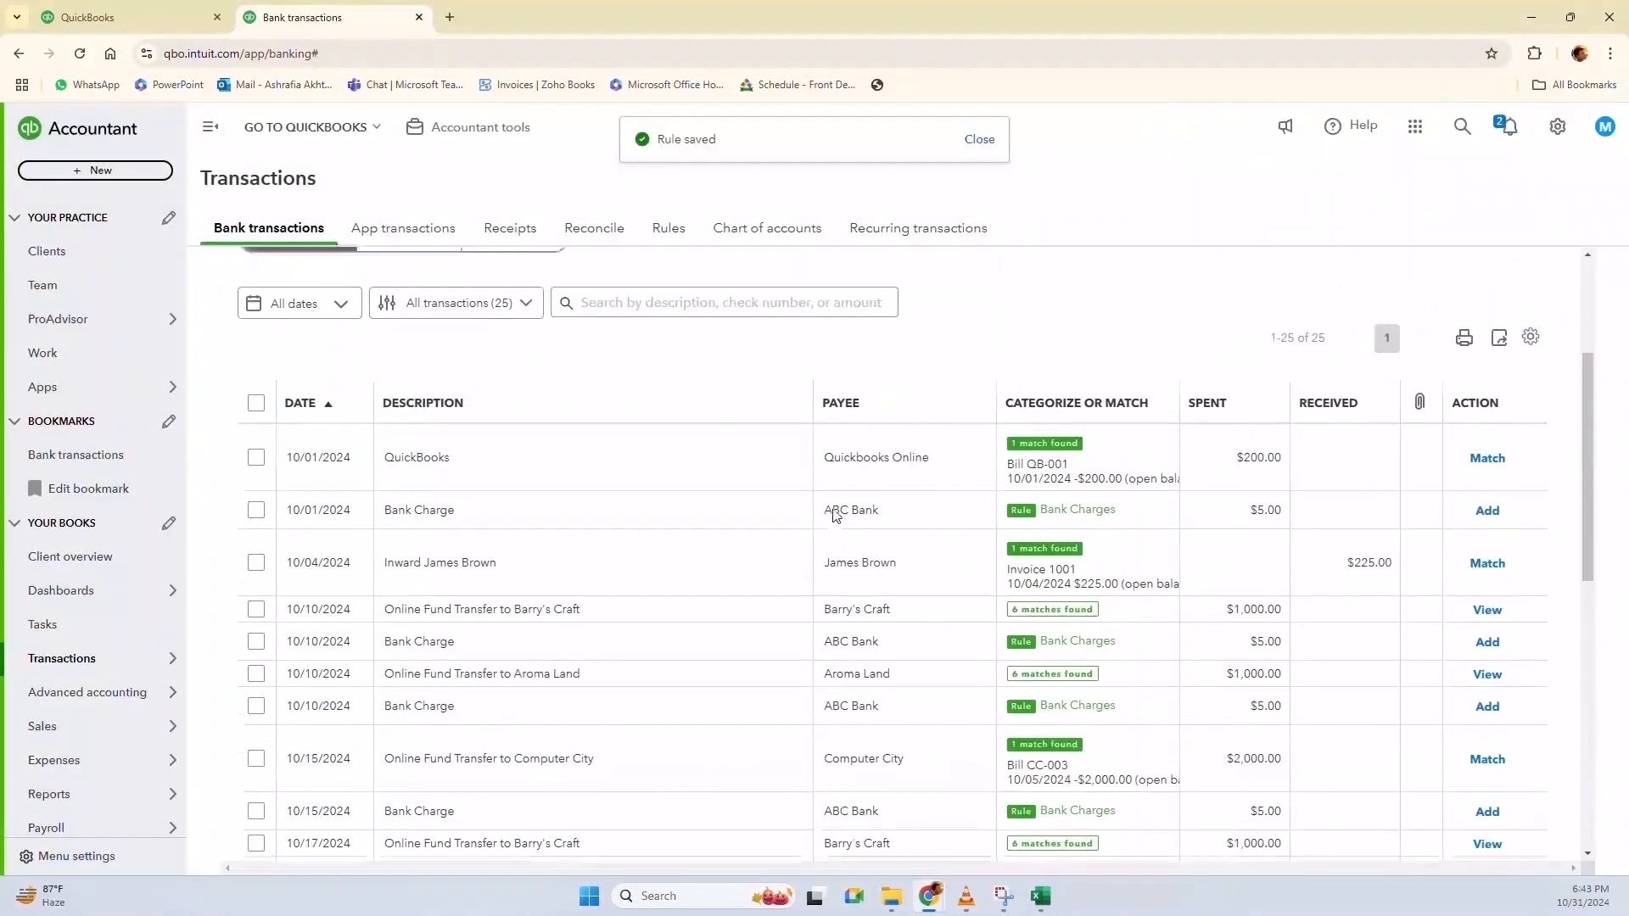
{"action": "scroll", "coordinate": [763, 520], "scroll_direction": "down", "scroll_amount": 1}
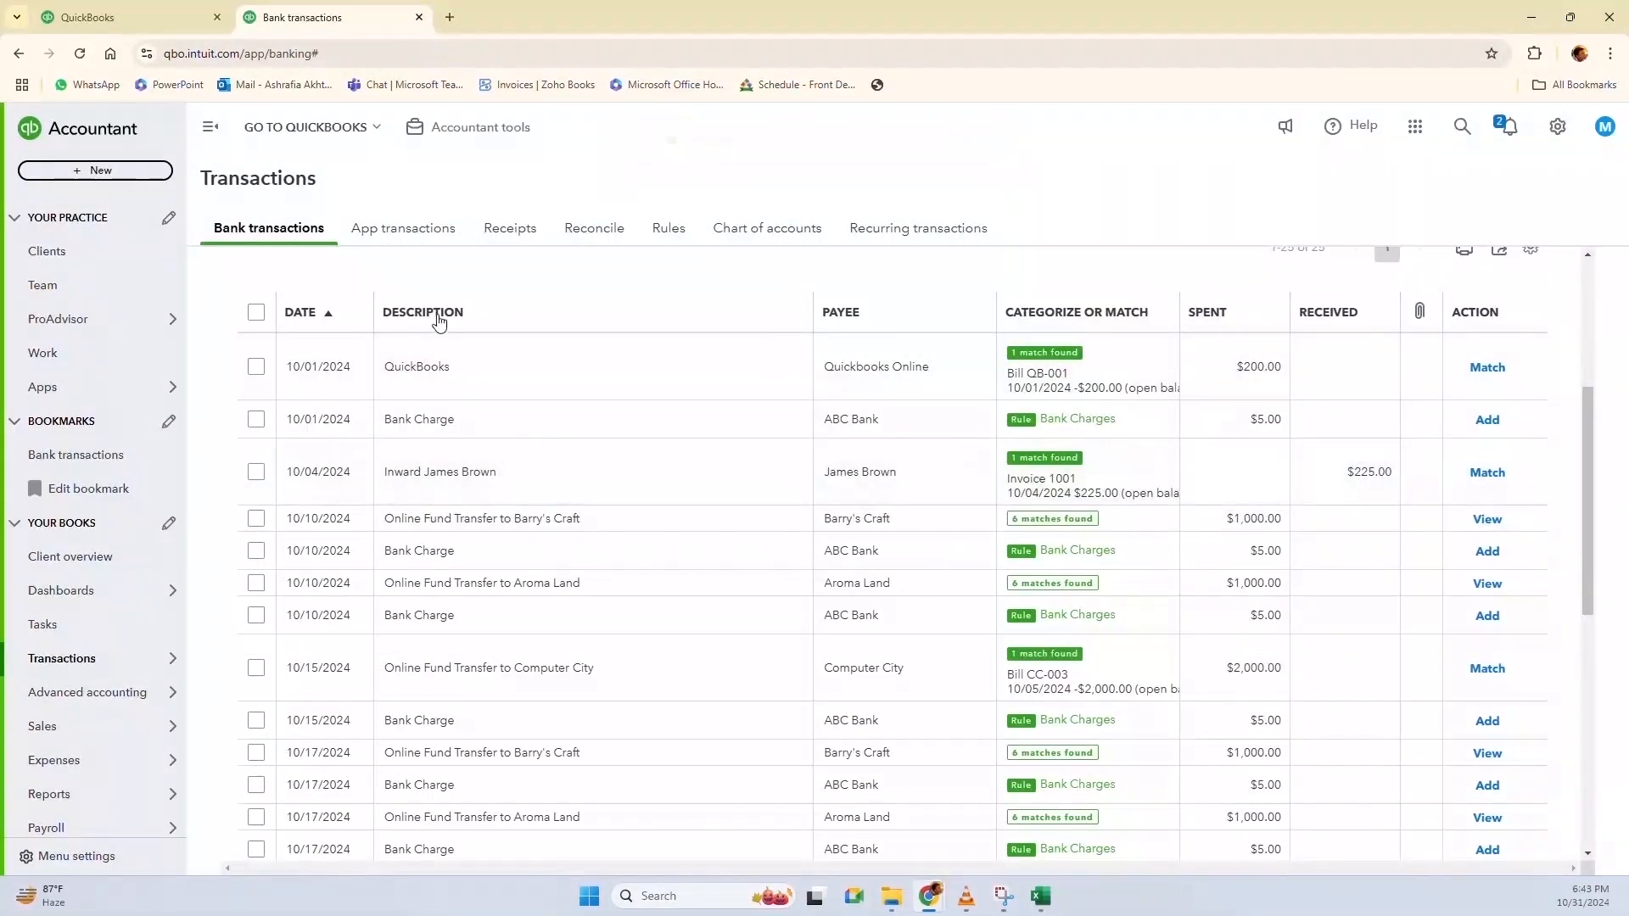
{"action": "left_click", "coordinate": [439, 312]}
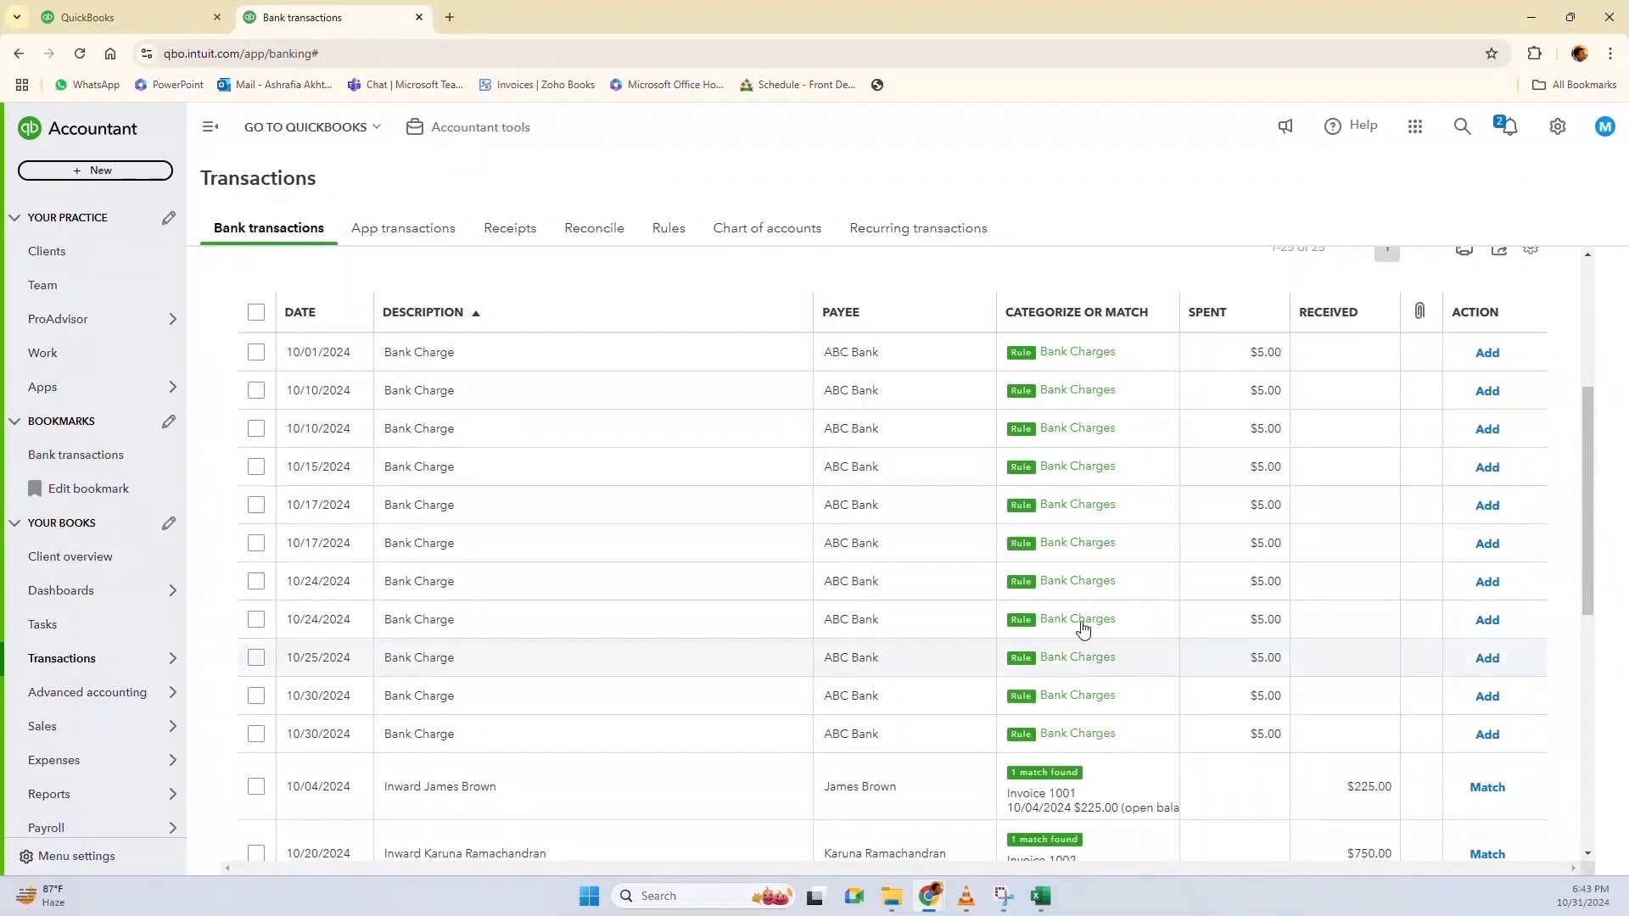
{"action": "left_click", "coordinate": [1080, 363]}
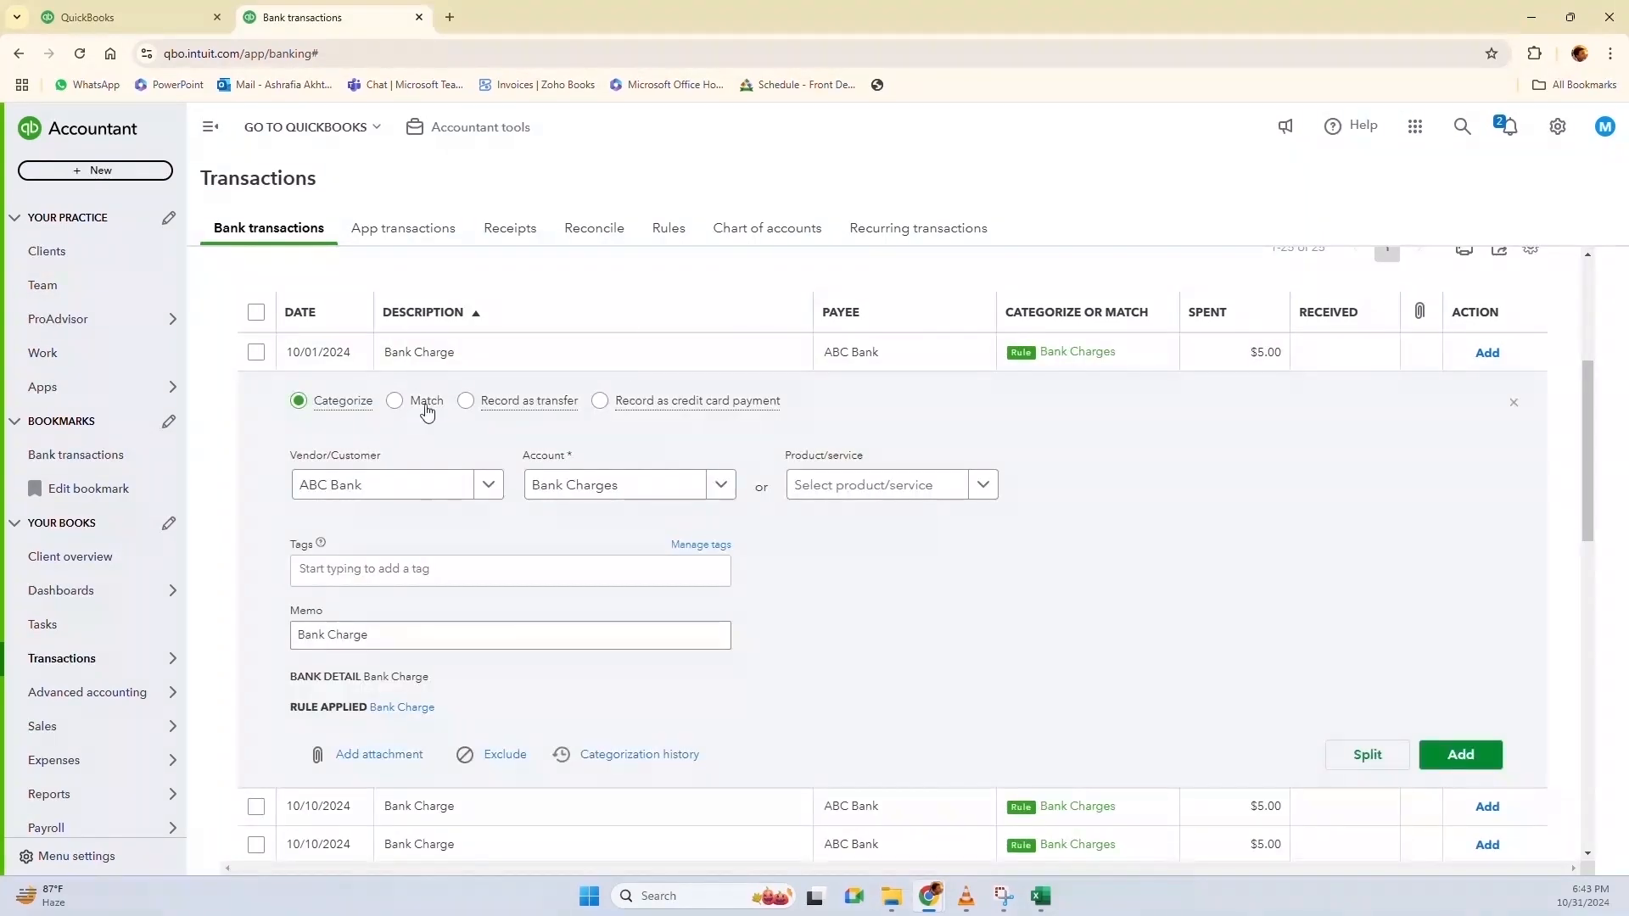
{"action": "left_click", "coordinate": [501, 363]}
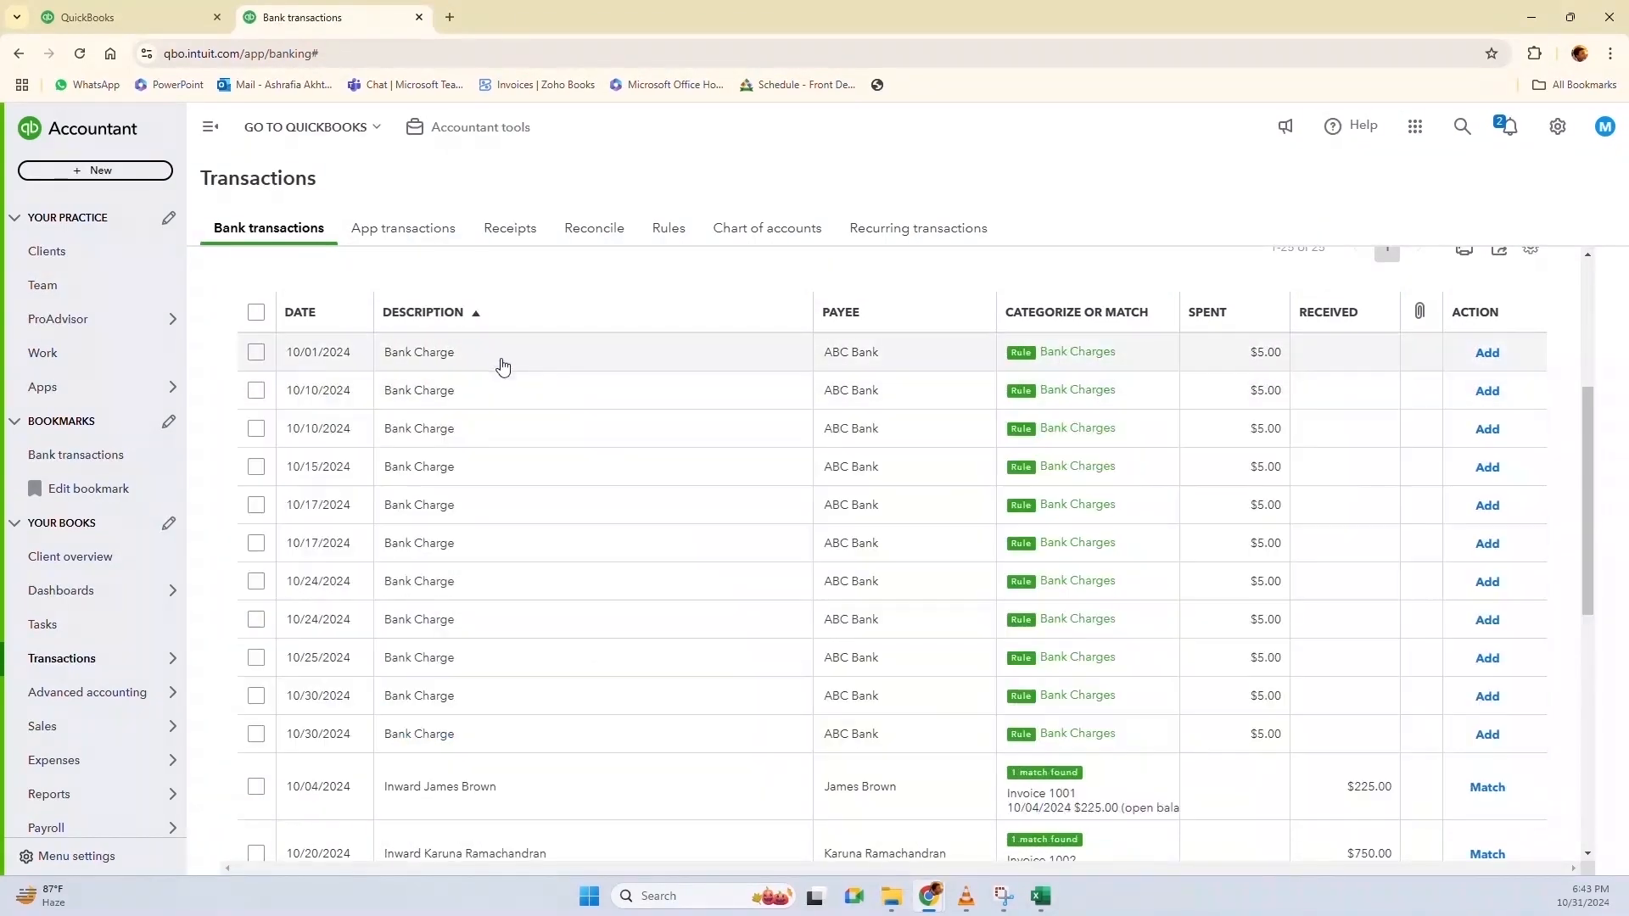
Select the 10/01, 10/10, 10/15 and 10/17 Bank Charge rows and accept them together
{"action": "left_click", "coordinate": [257, 353]}
{"action": "left_click", "coordinate": [257, 390]}
{"action": "left_click", "coordinate": [256, 428]}
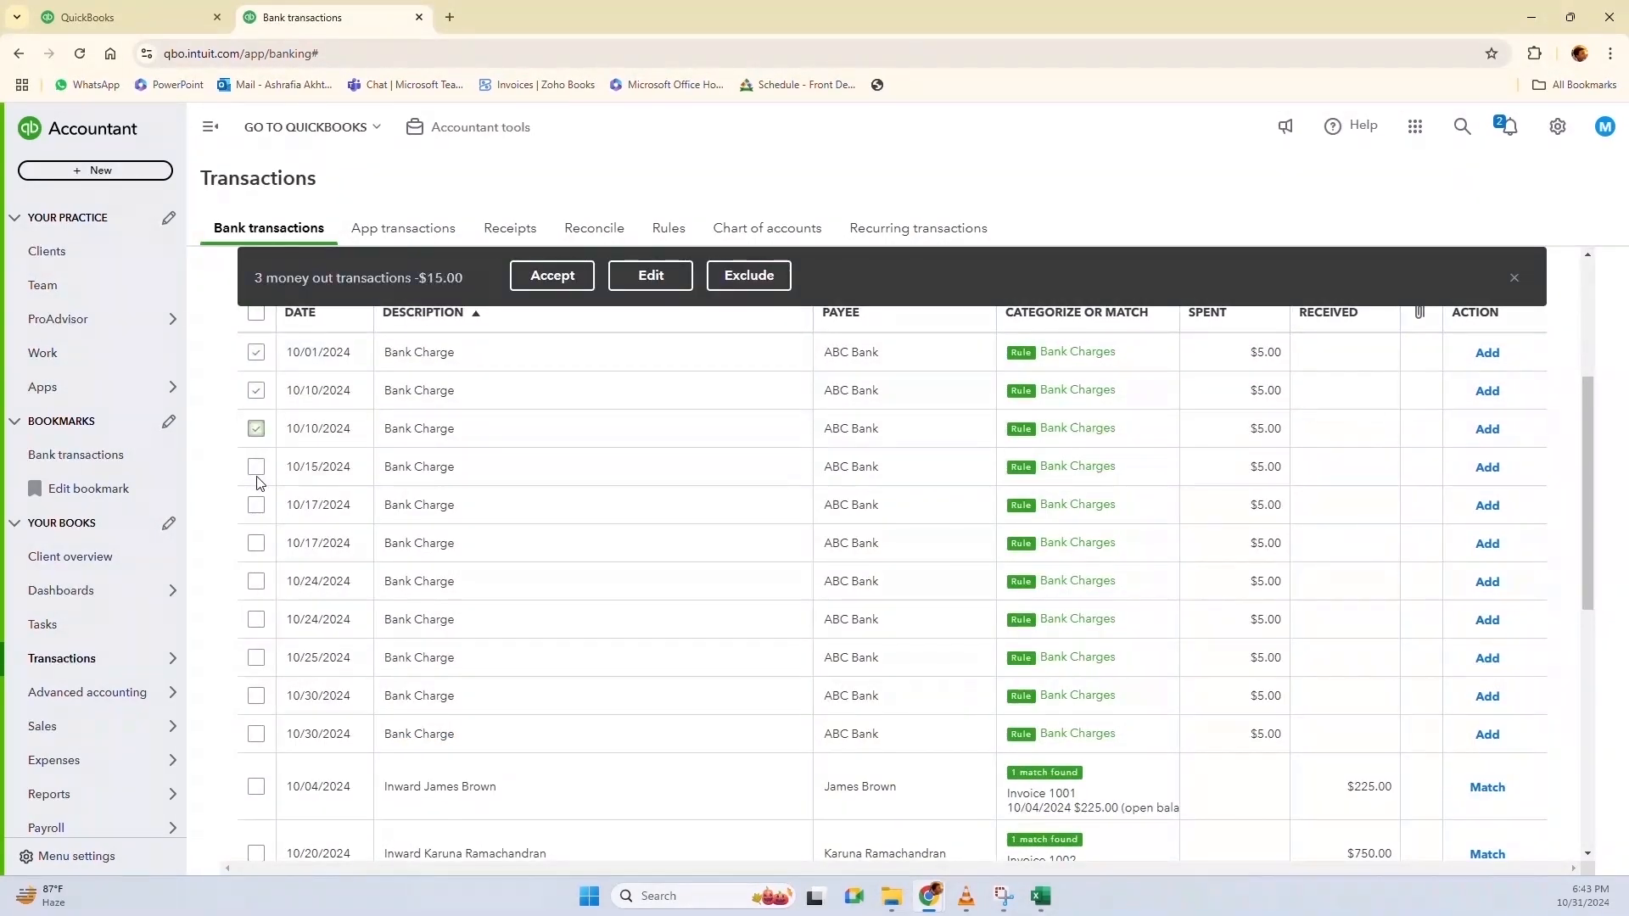
{"action": "left_click", "coordinate": [256, 468]}
{"action": "left_click", "coordinate": [256, 505]}
{"action": "left_click", "coordinate": [256, 544]}
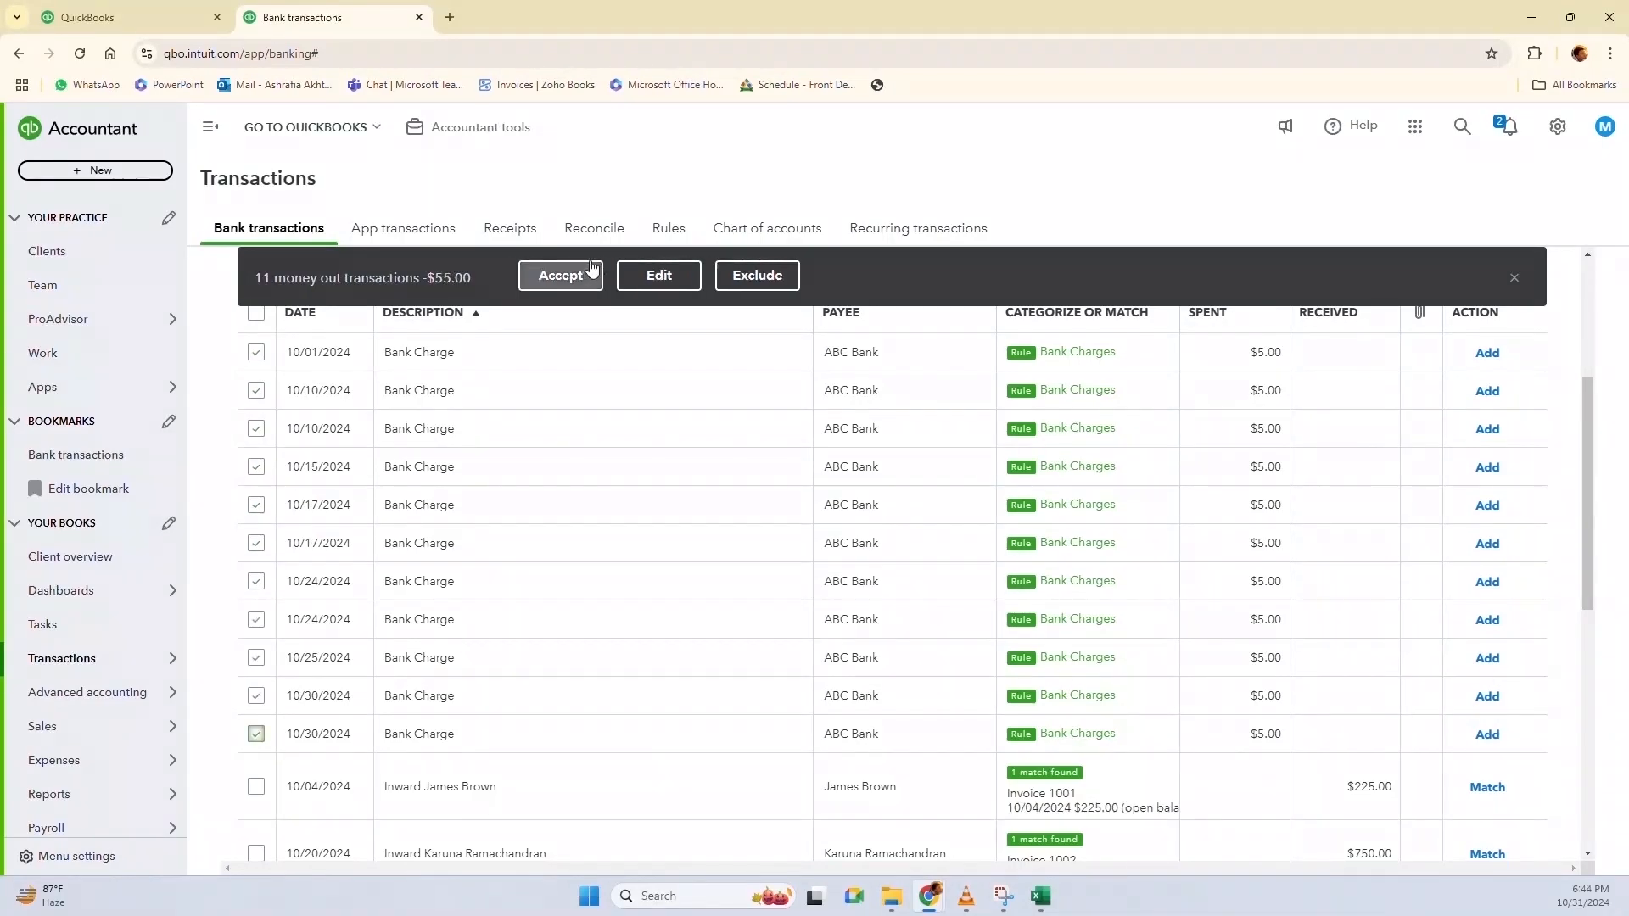
{"action": "left_click", "coordinate": [592, 269]}
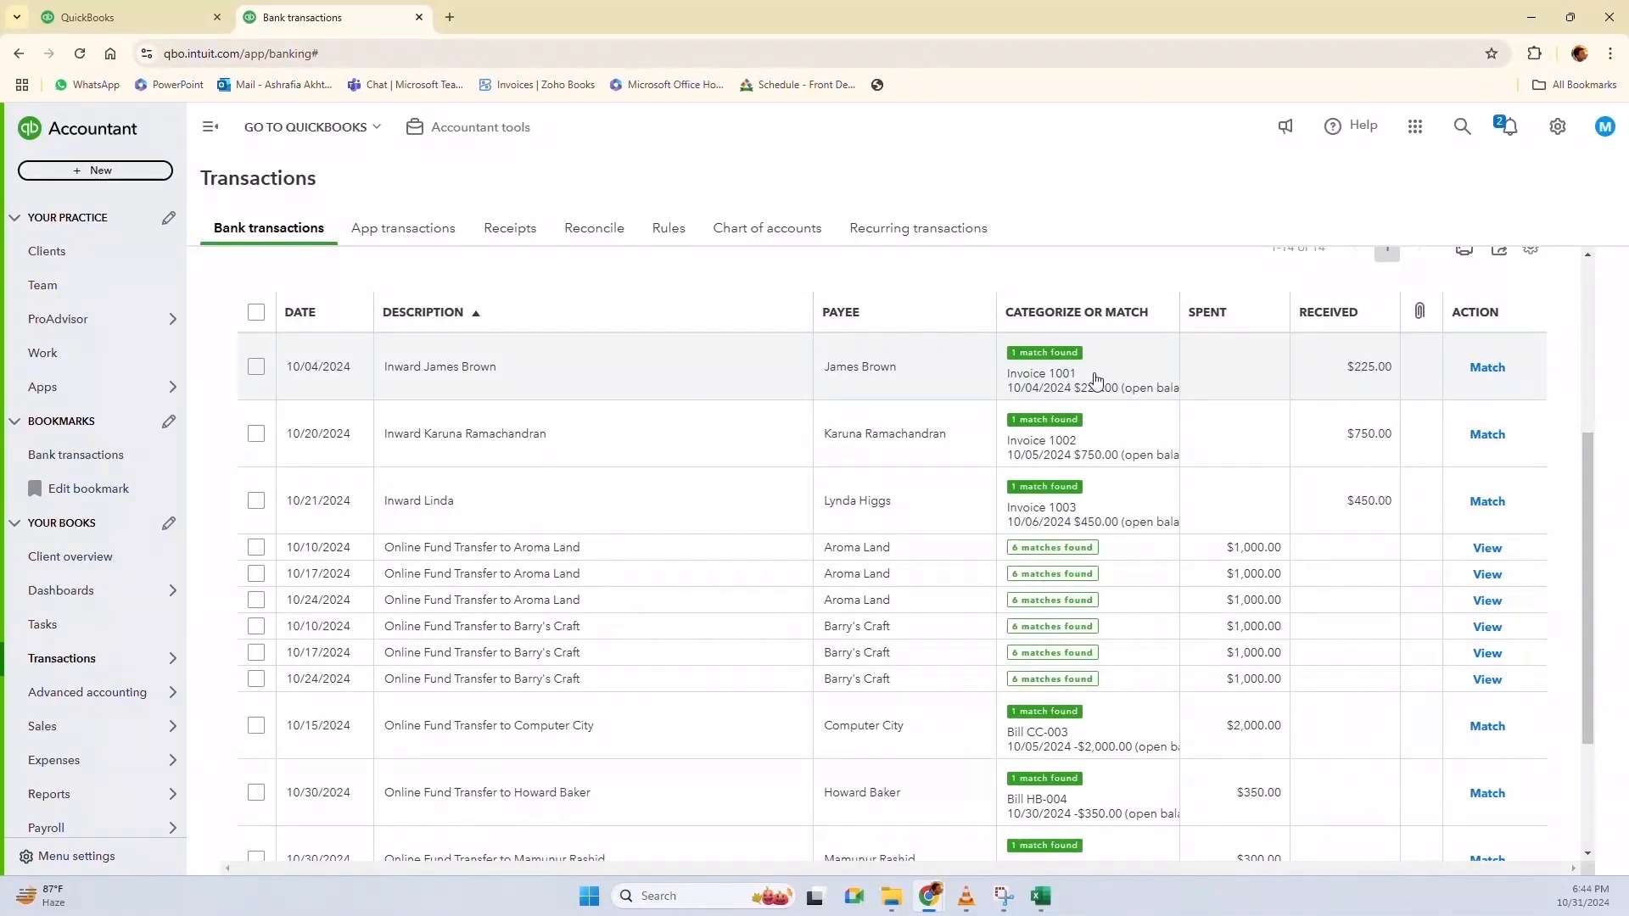
Review the $225 deposit's Invoice 1001 match and the customer's invoices 1001 ($225) and 1005 ($300)
{"action": "left_click", "coordinate": [1095, 379]}
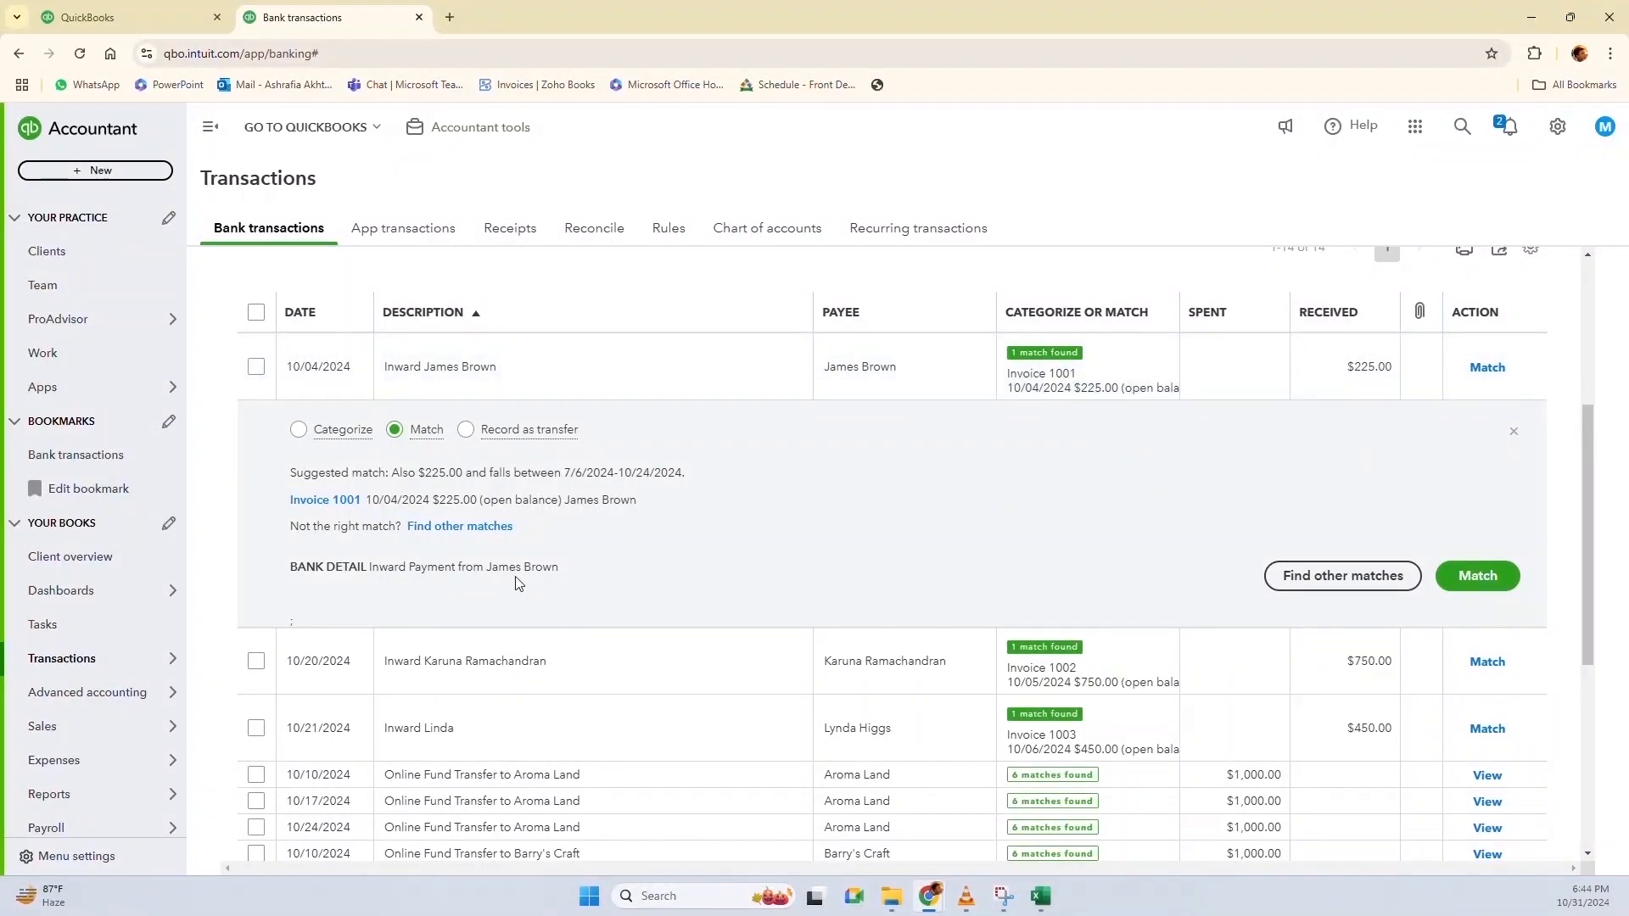
{"action": "left_click", "coordinate": [140, 18]}
{"action": "mouse_move", "coordinate": [116, 727]}
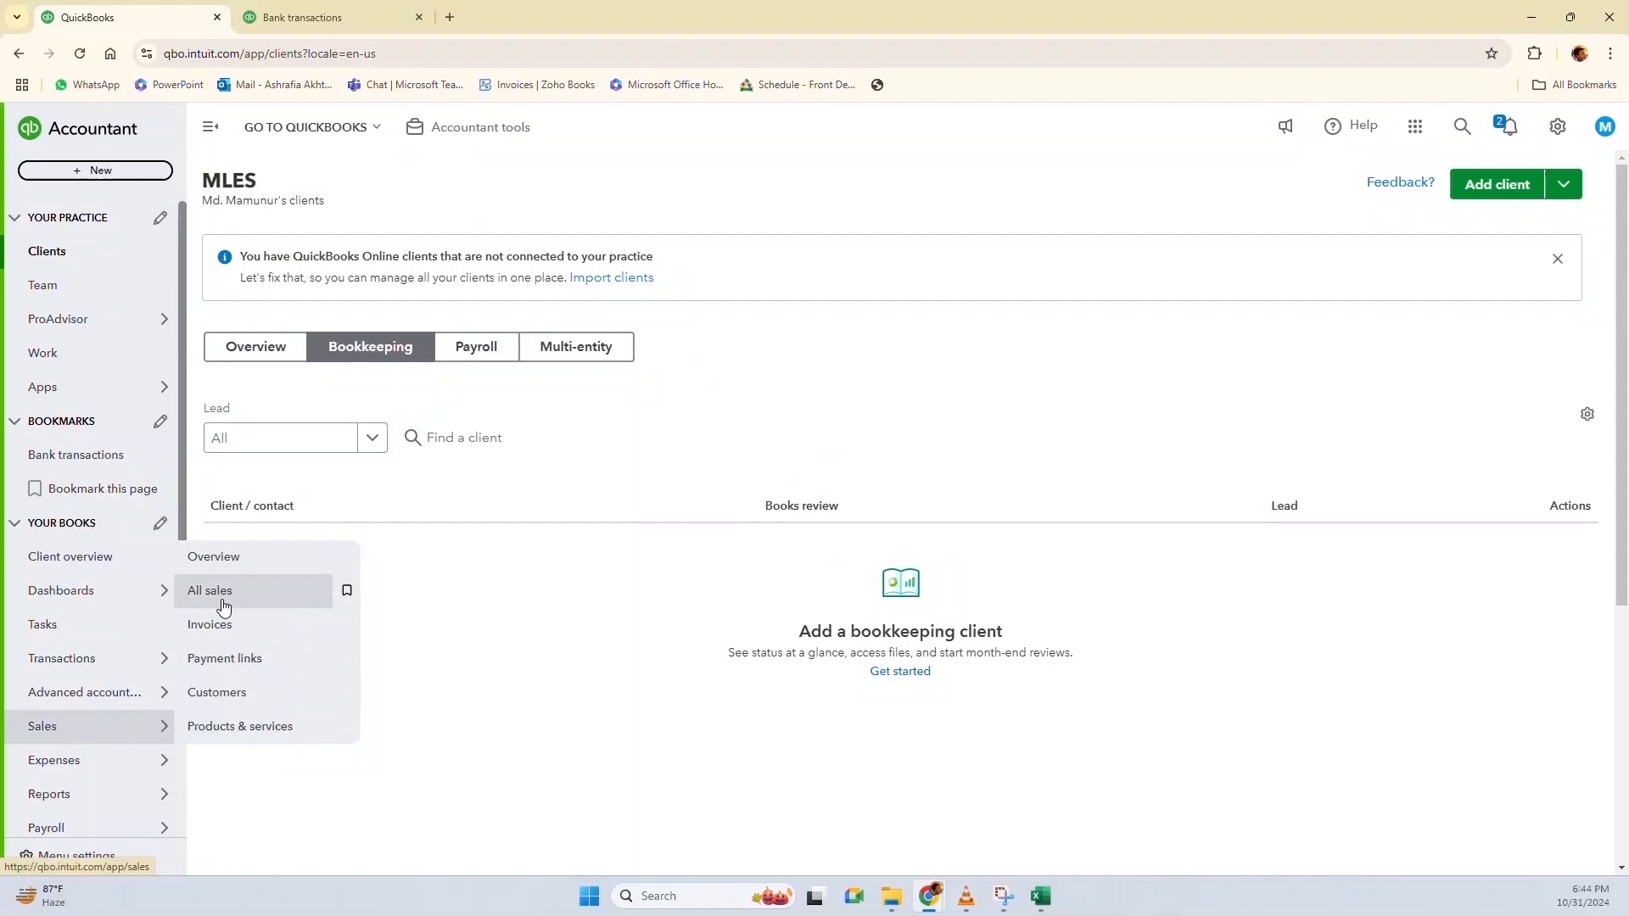
{"action": "left_click", "coordinate": [302, 17]}
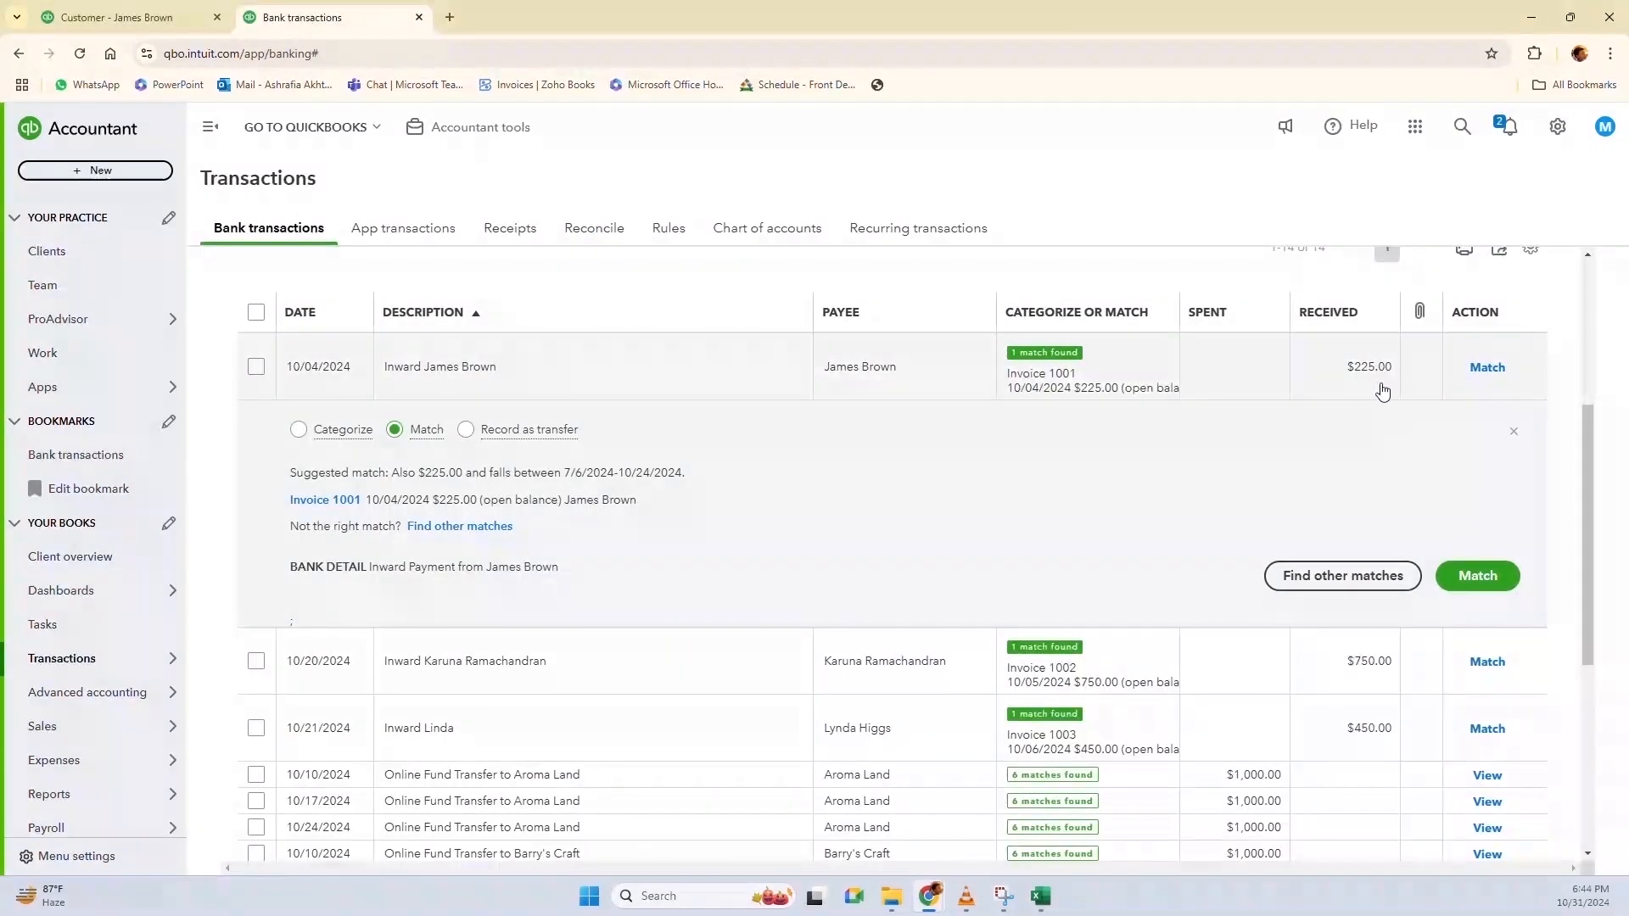
{"action": "left_click", "coordinate": [207, 9]}
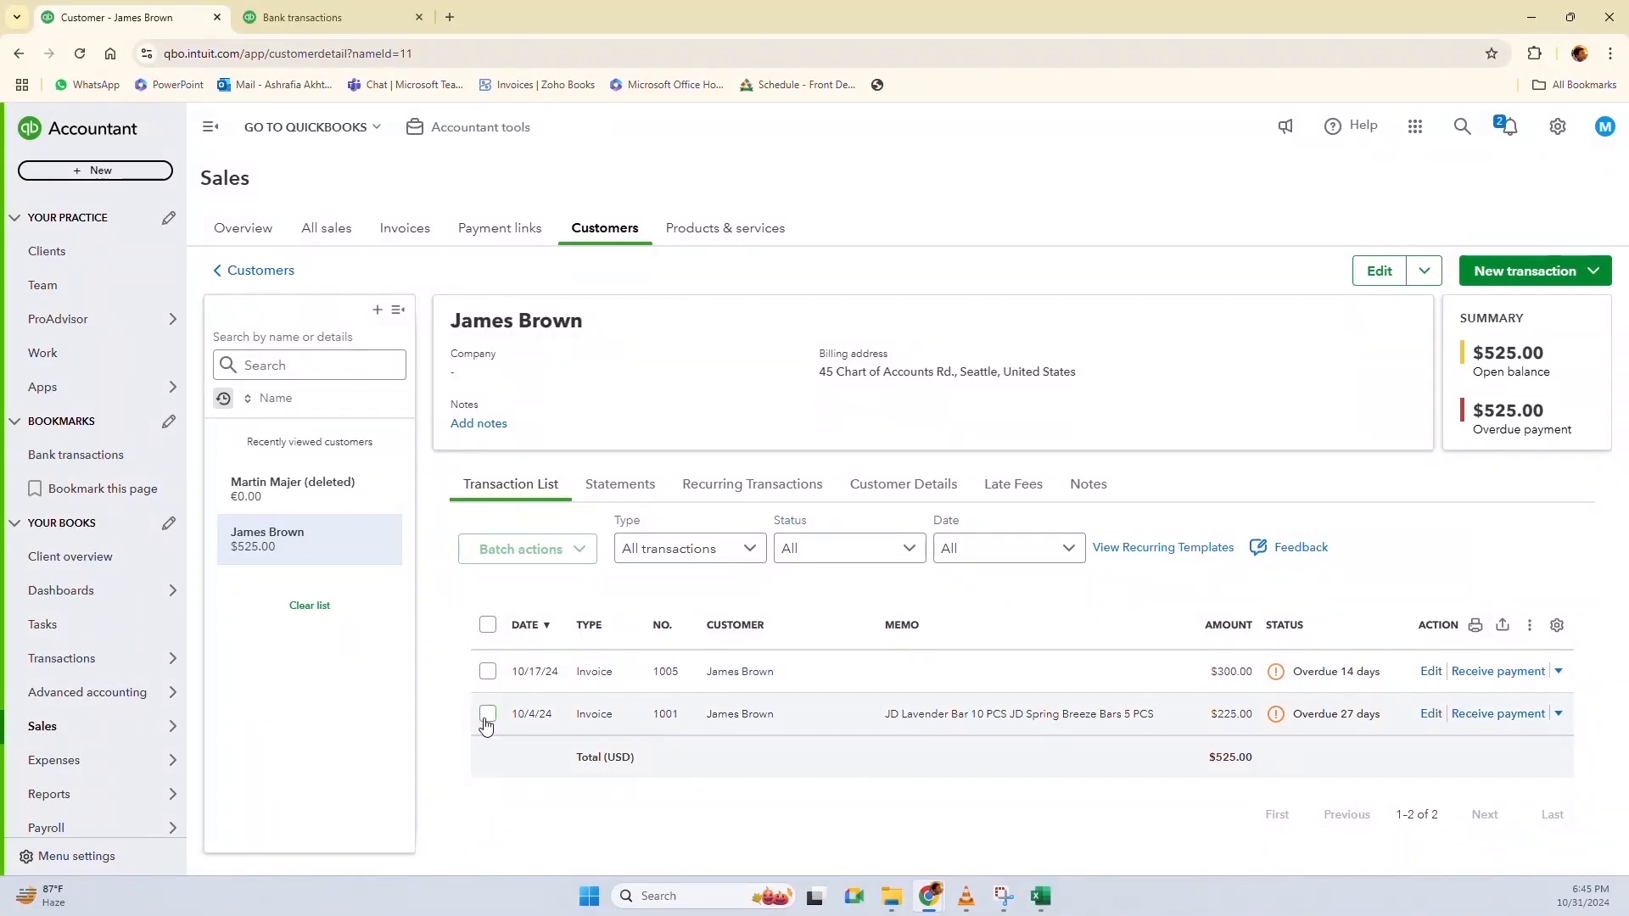
{"action": "key", "text": "ctrl+Tab"}
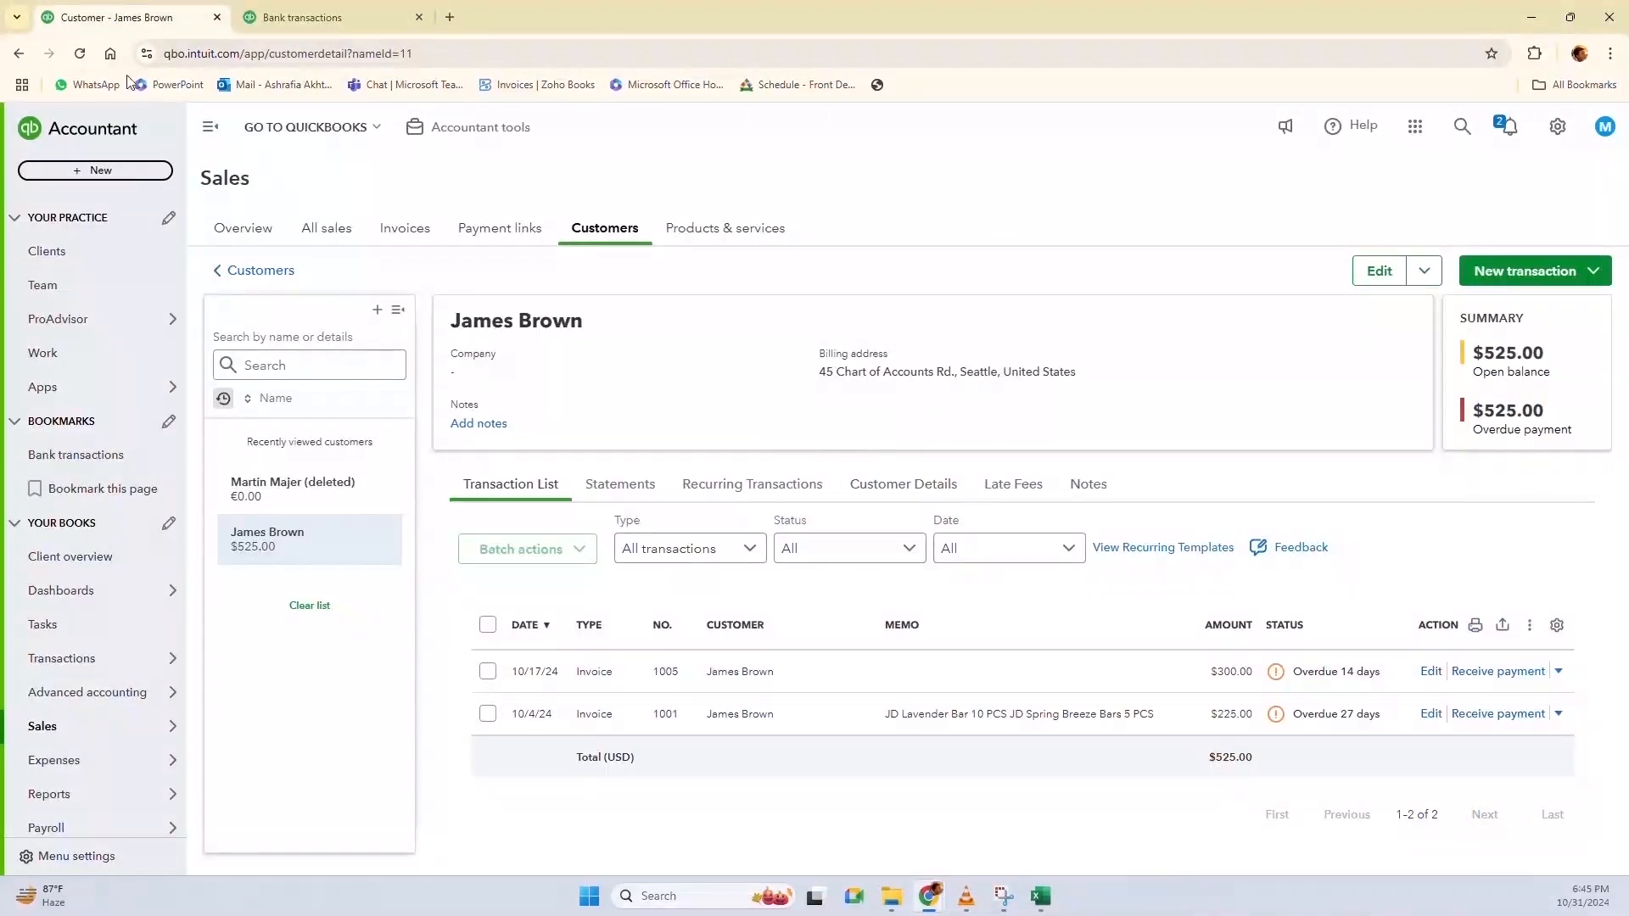
Verify on the refreshed customer page that the $225 payment for Invoice 1001 links to the bank deposit
{"action": "left_click", "coordinate": [80, 53]}
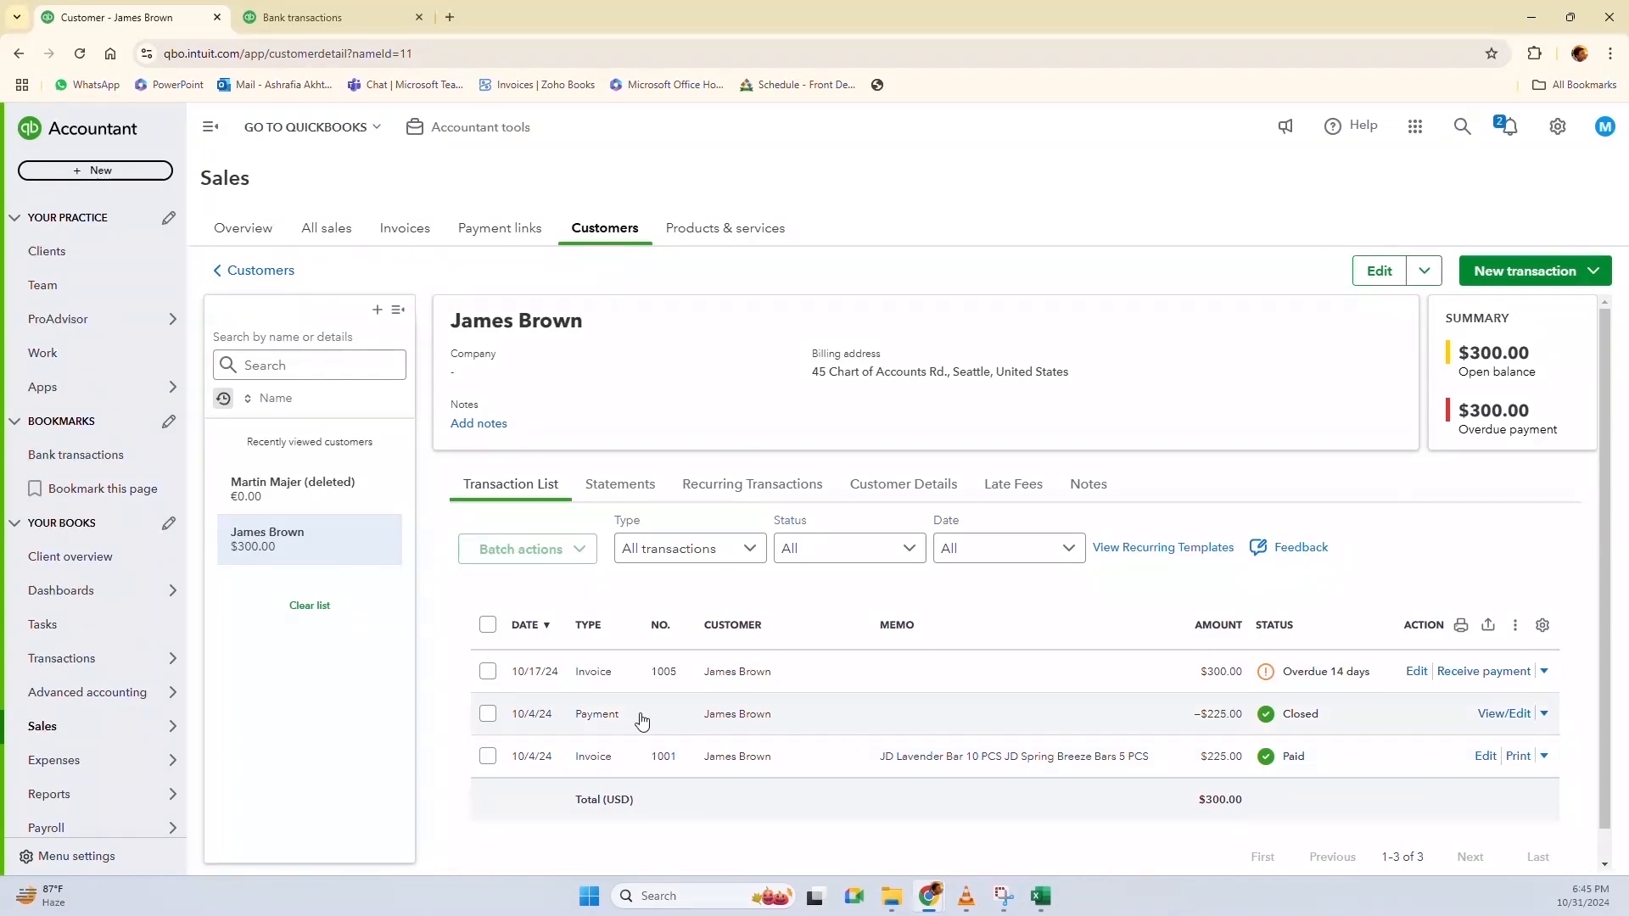
{"action": "left_click", "coordinate": [1280, 727]}
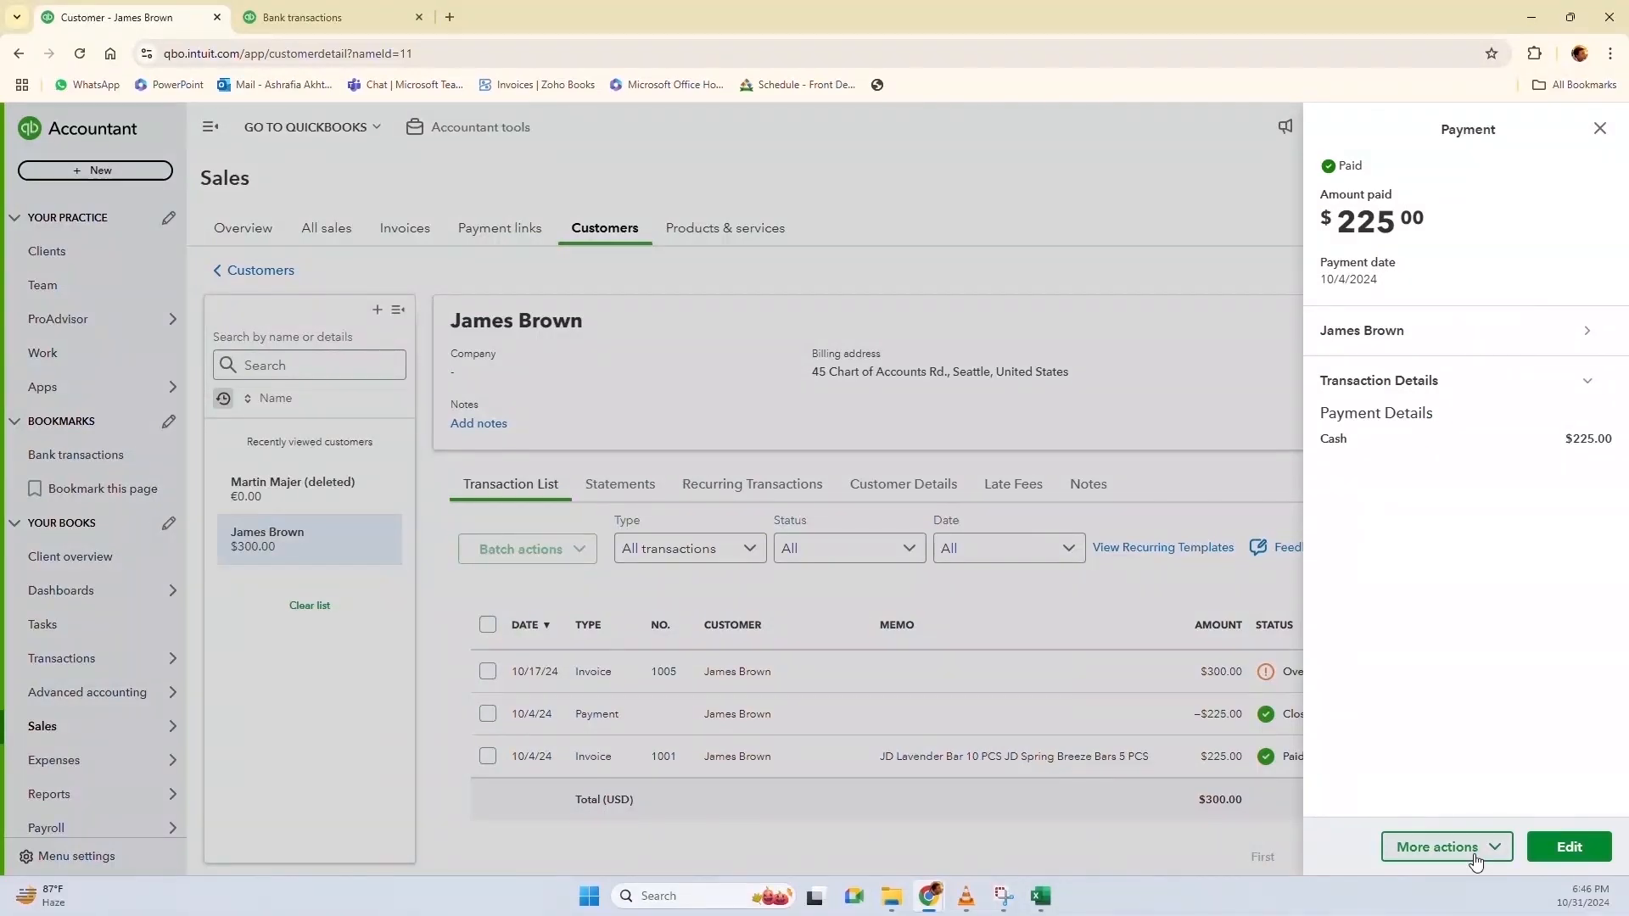
{"action": "left_click", "coordinate": [1568, 851]}
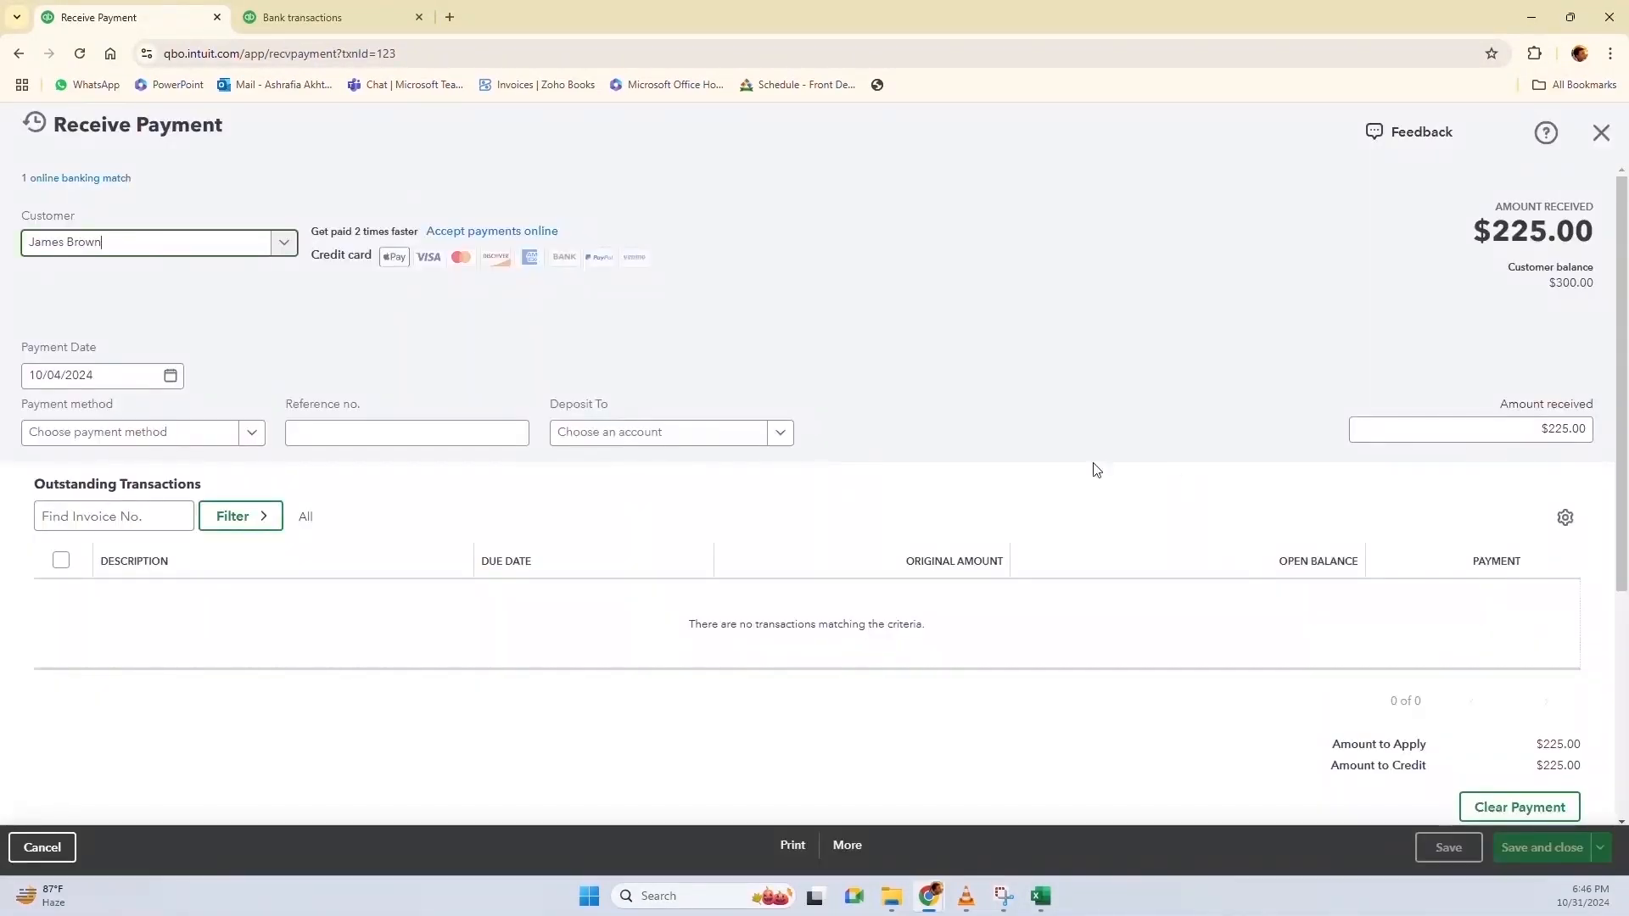
{"action": "left_click", "coordinate": [55, 181]}
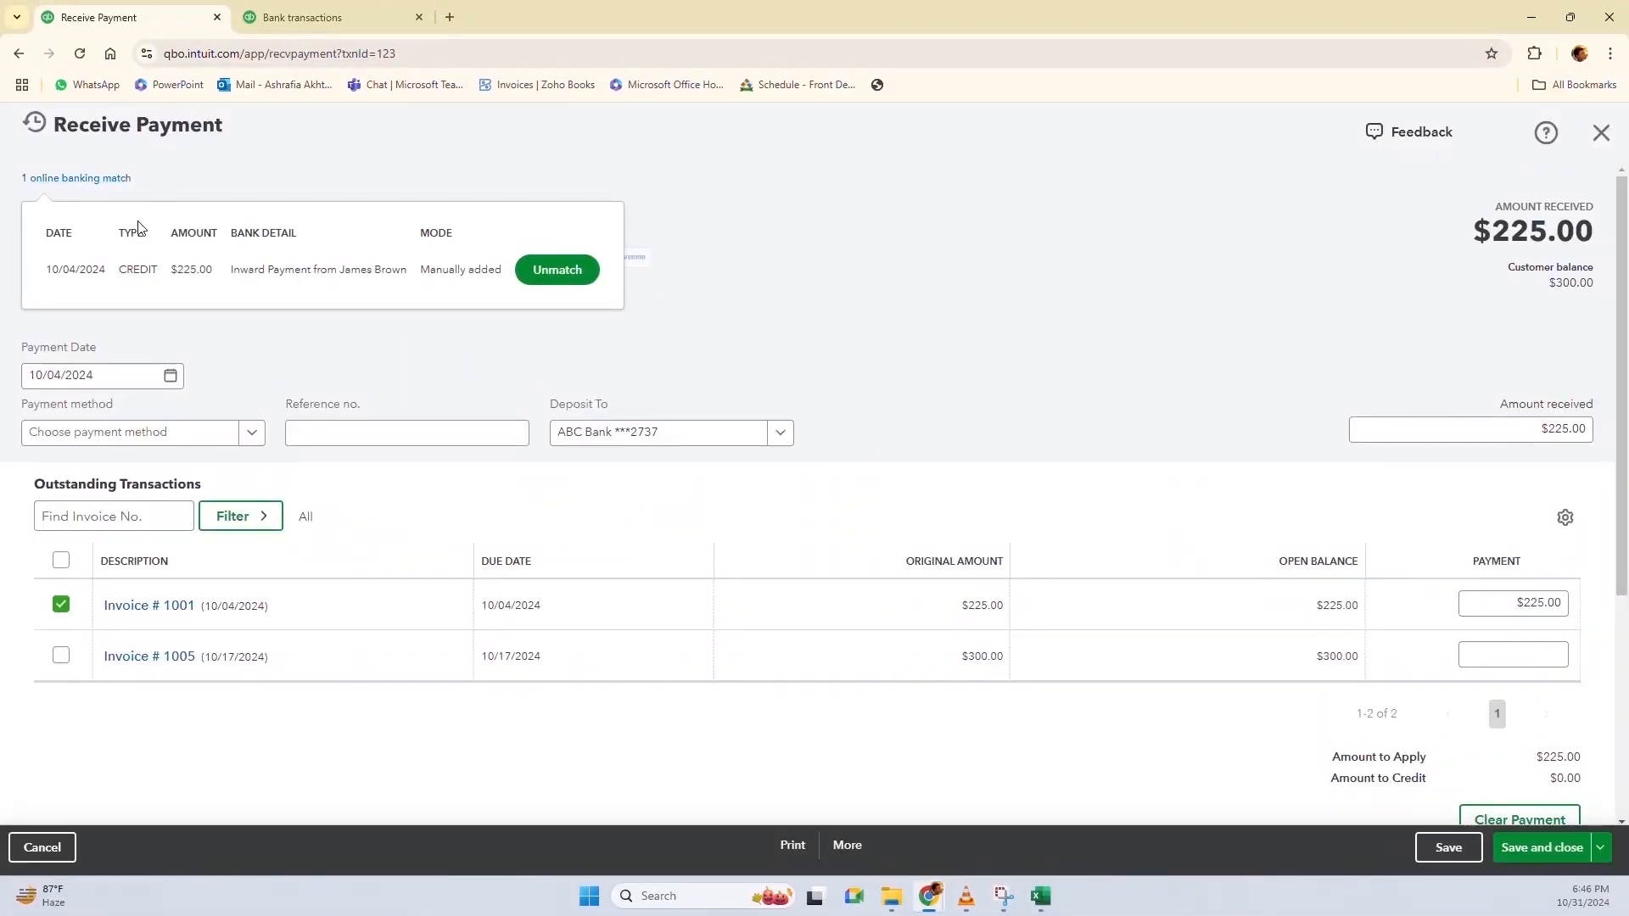
{"action": "key", "text": "ctrl+Tab"}
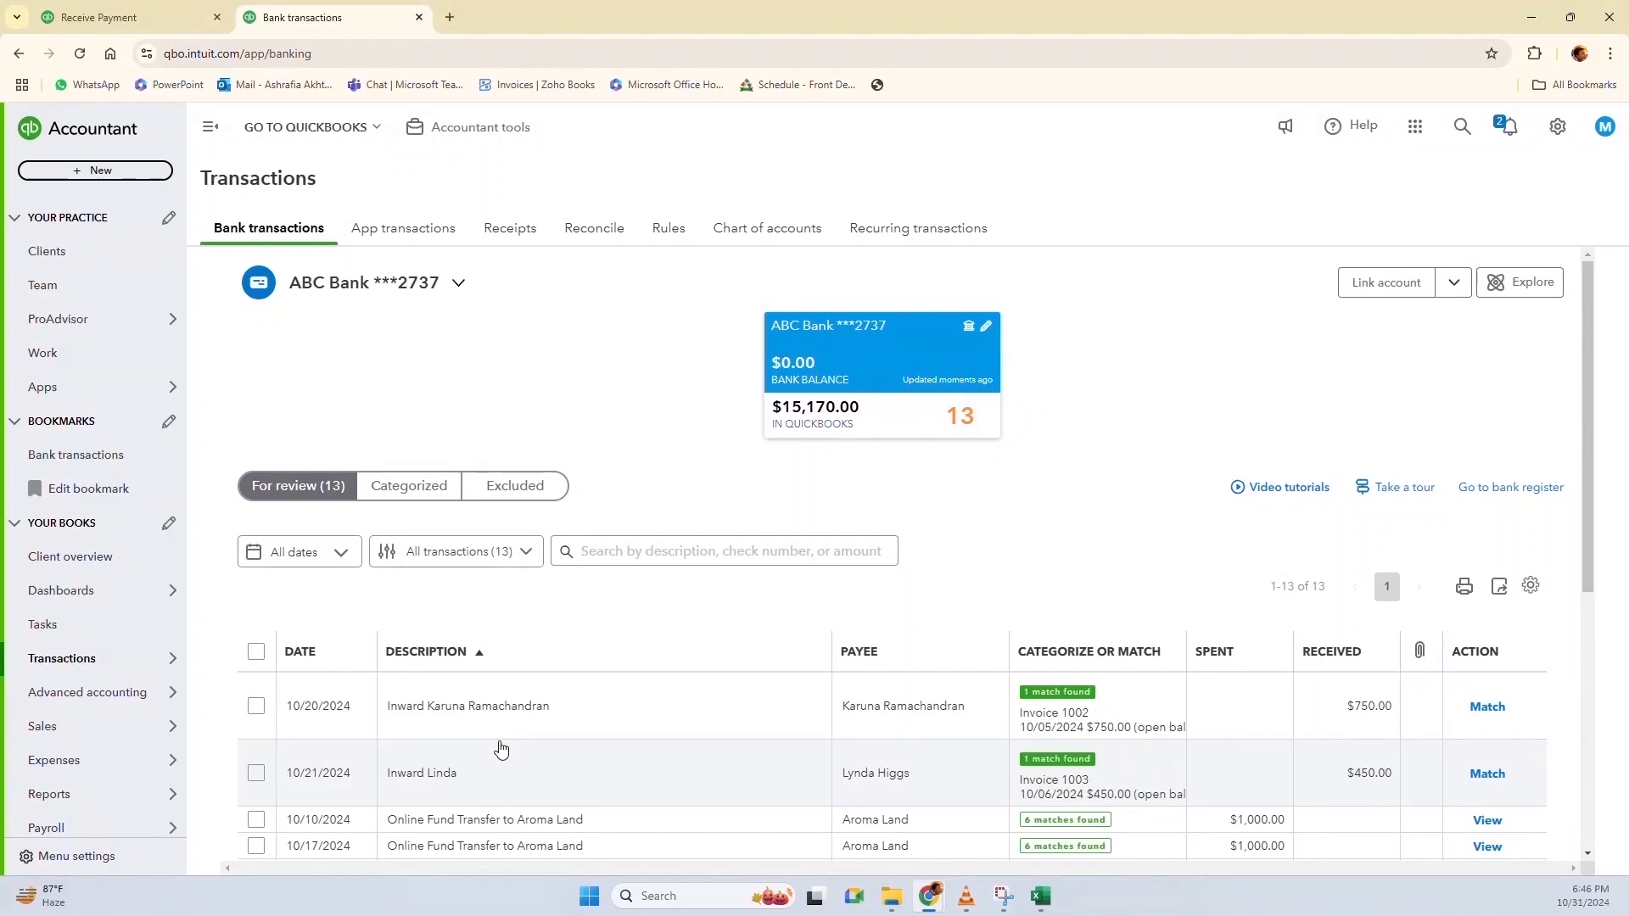
Glance at Categorized, then show Invoice 1002 as the $750 deposit's suggested match under For review
{"action": "left_click", "coordinate": [412, 489]}
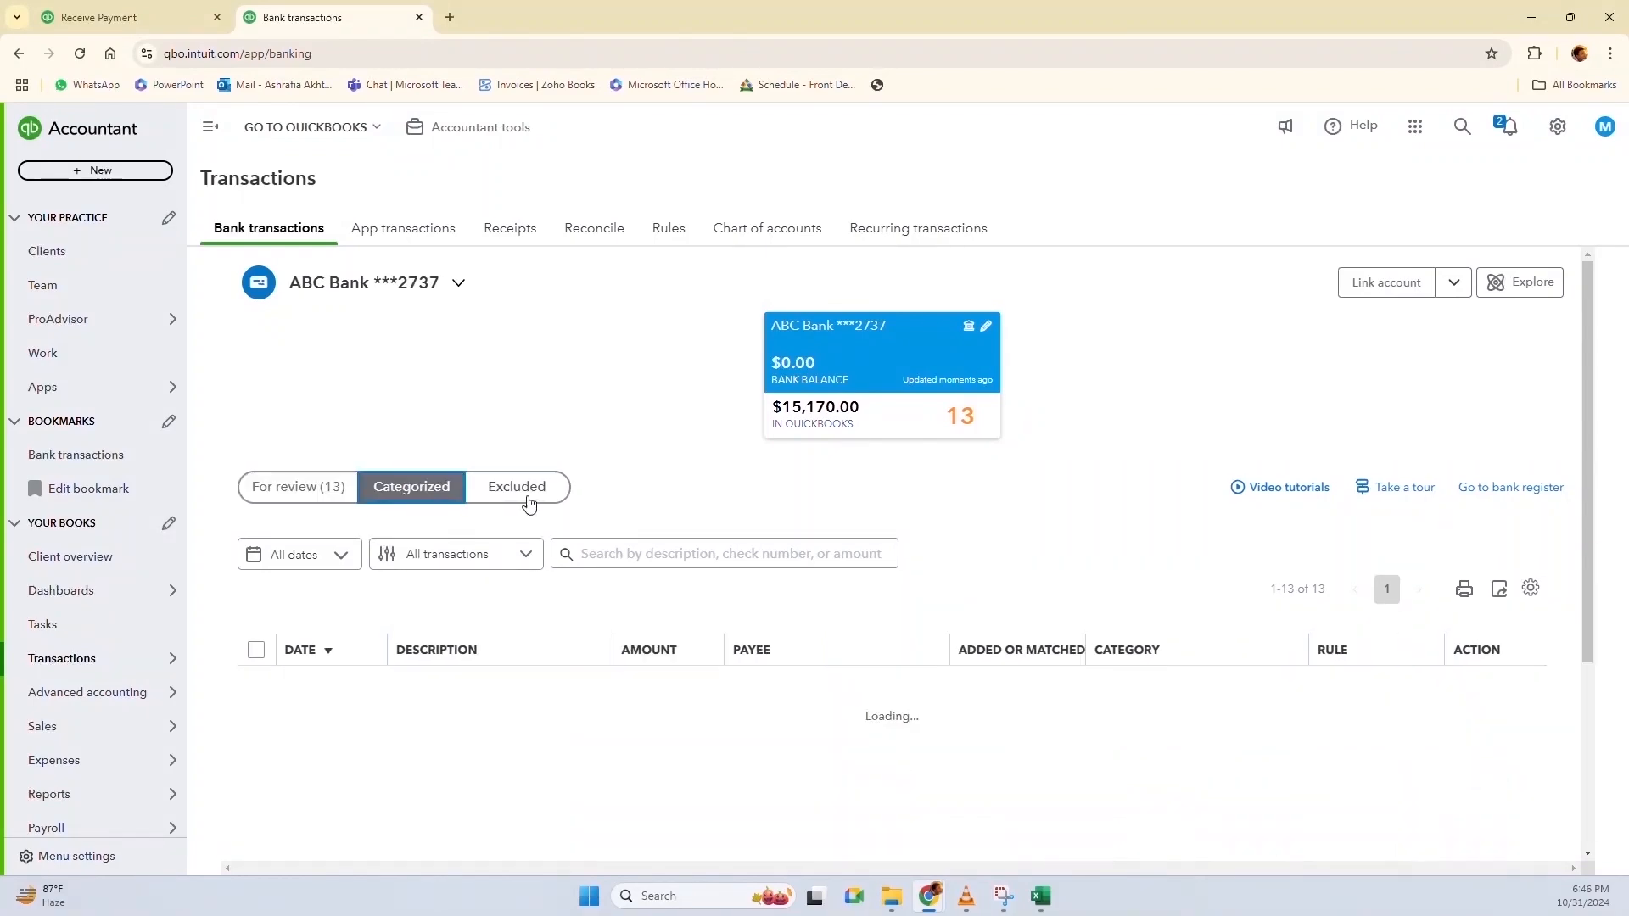
{"action": "scroll", "coordinate": [640, 506], "scroll_direction": "down", "scroll_amount": 4}
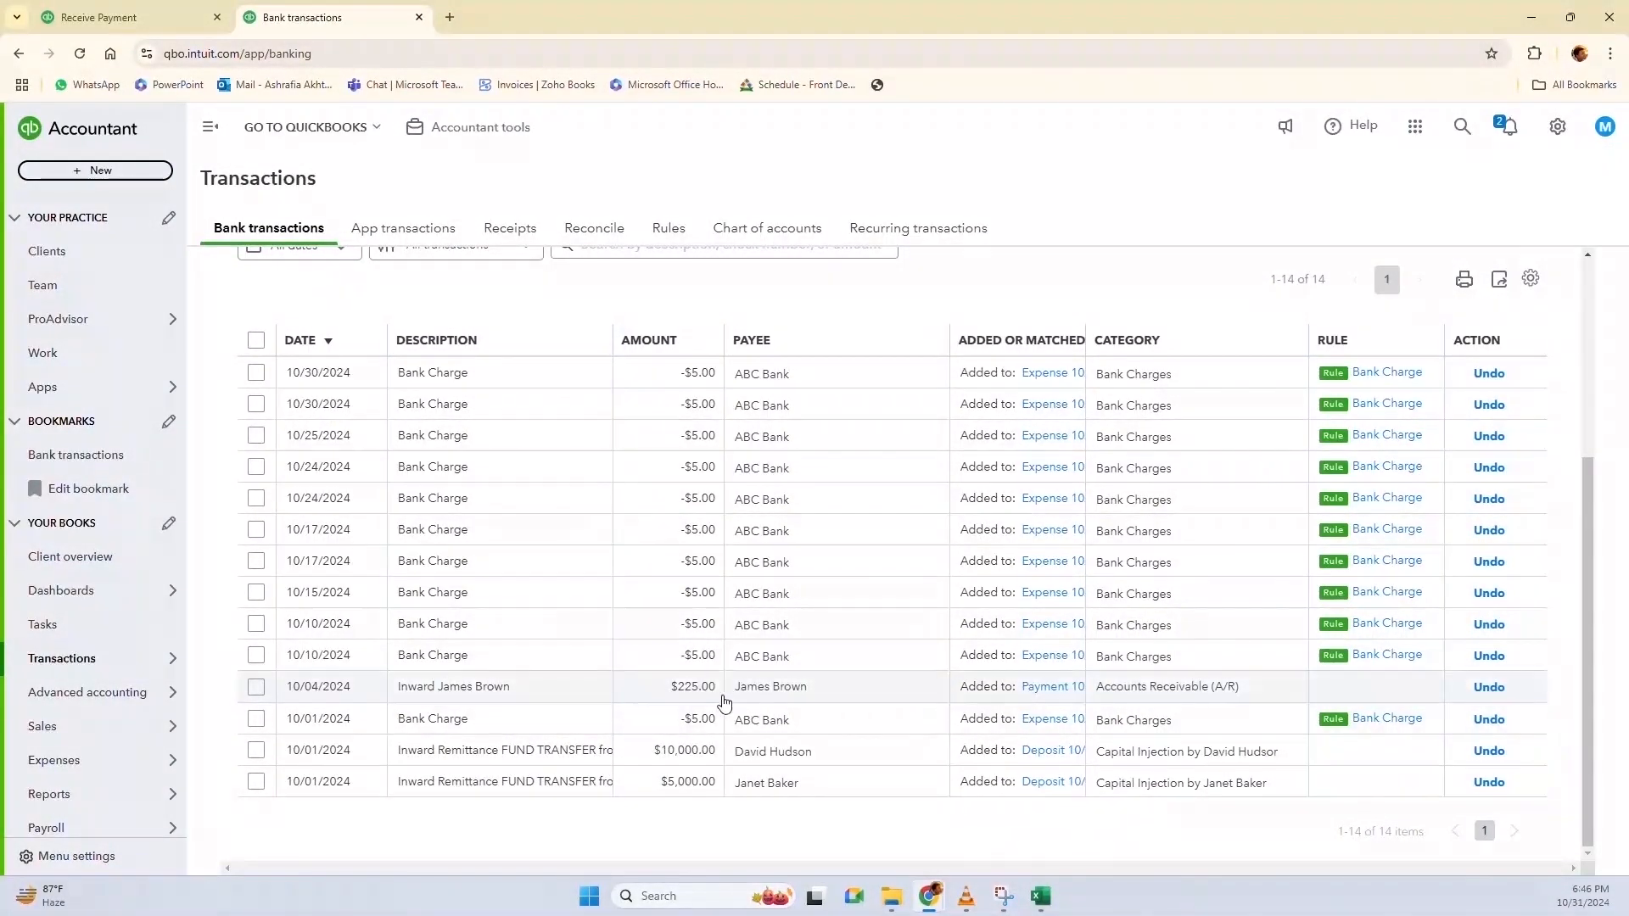
{"action": "scroll", "coordinate": [297, 496], "scroll_direction": "up", "scroll_amount": 4}
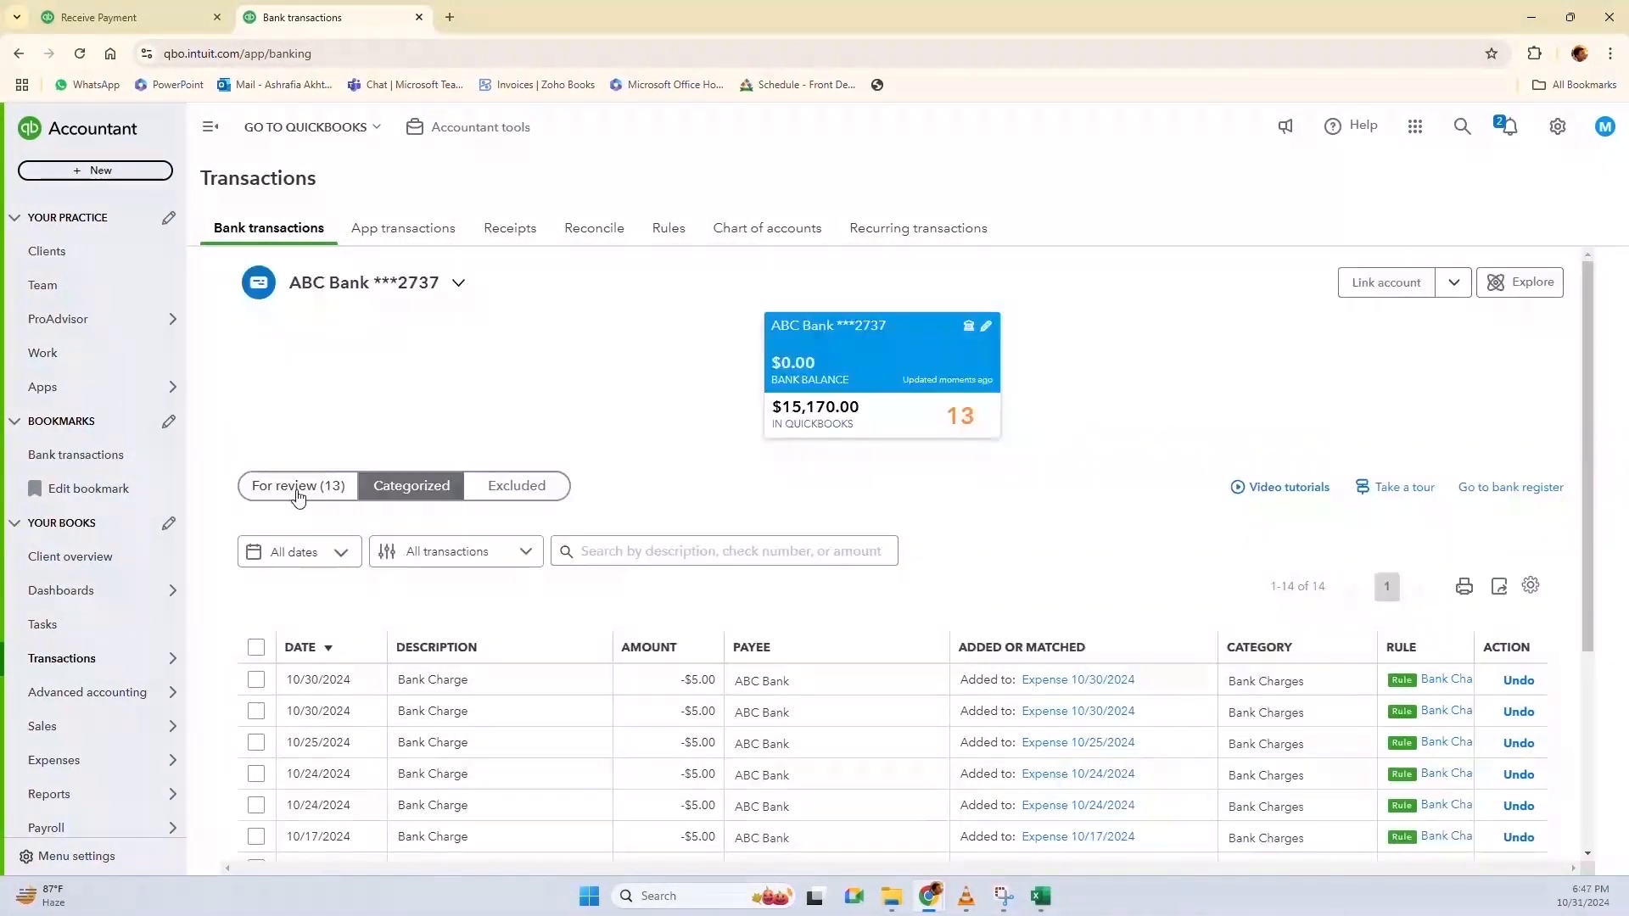
{"action": "left_click", "coordinate": [297, 486]}
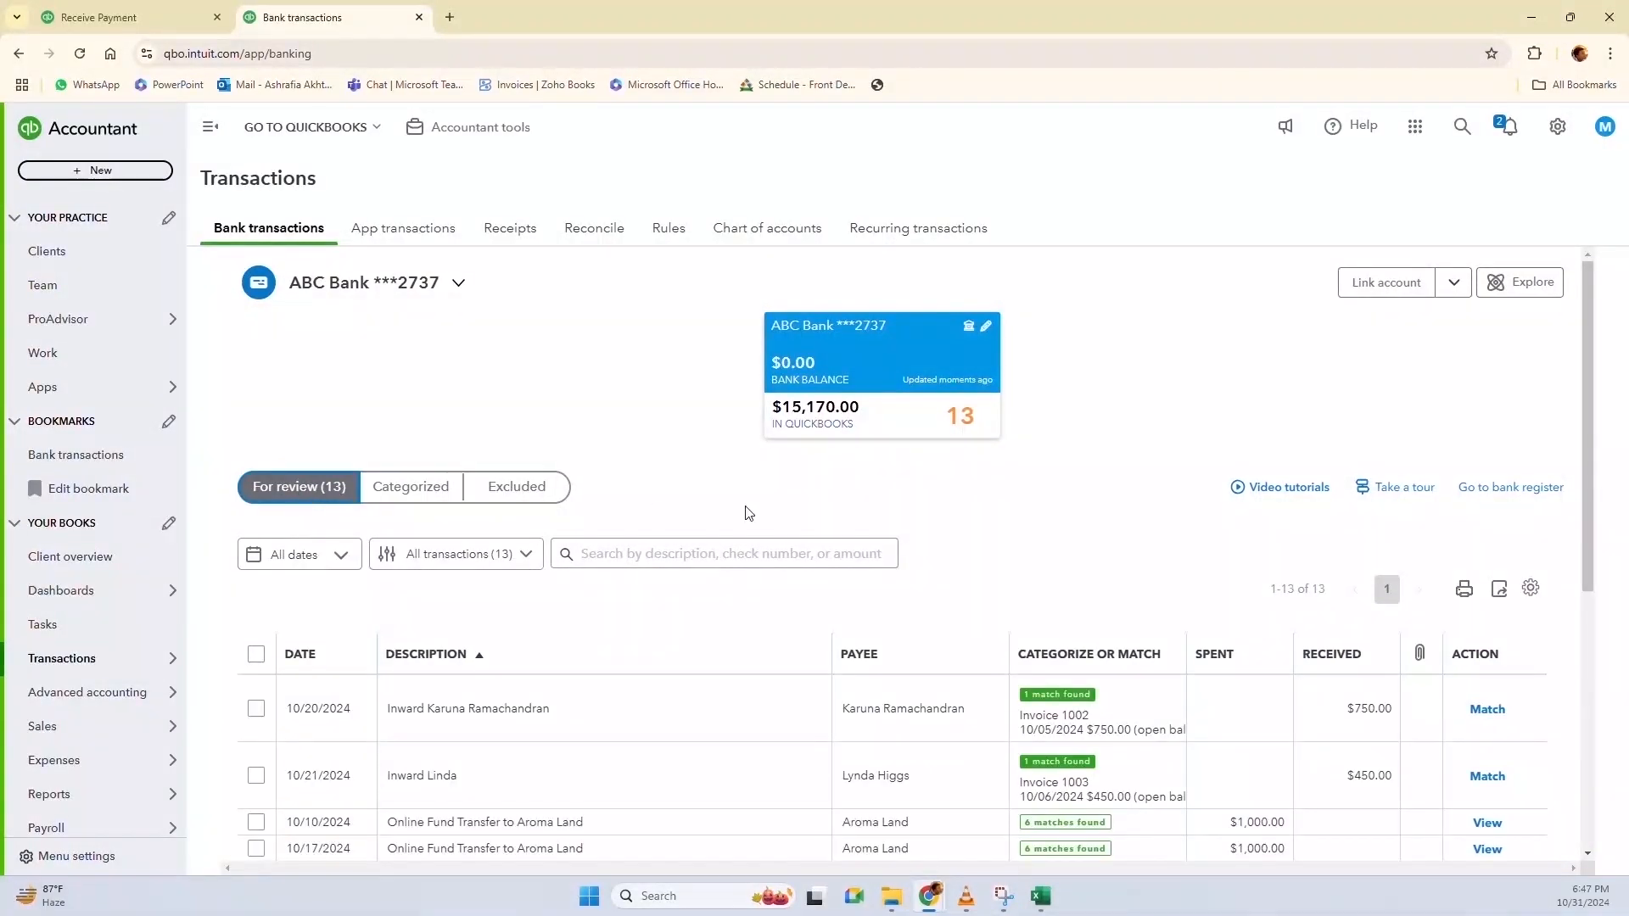
{"action": "scroll", "coordinate": [743, 512], "scroll_direction": "down", "scroll_amount": 3}
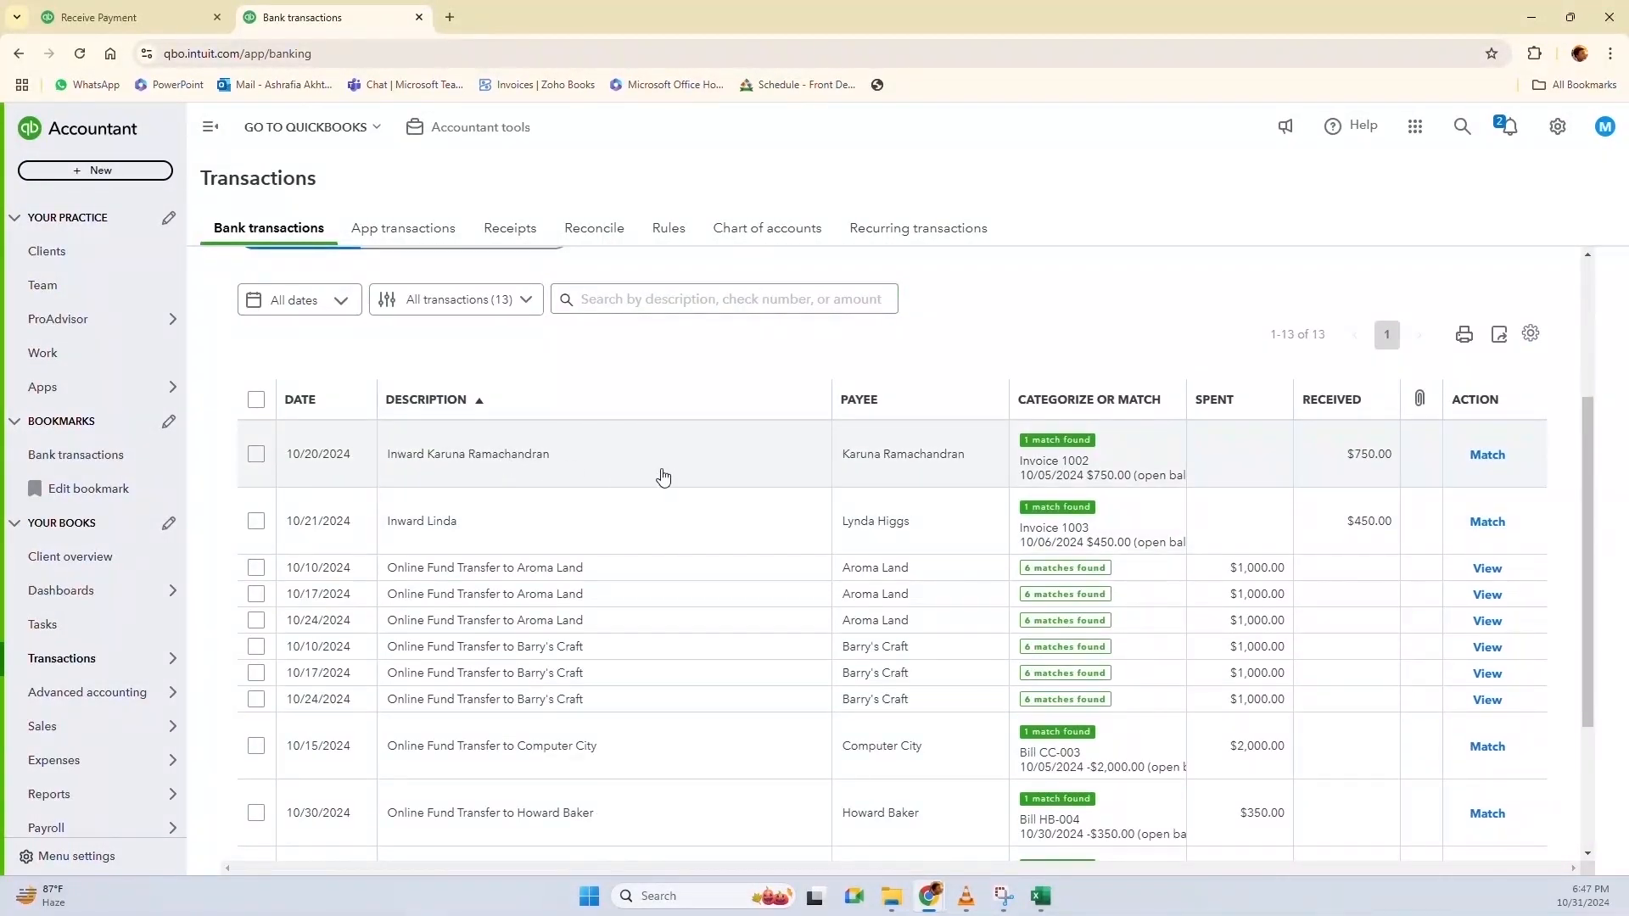
{"action": "left_click", "coordinate": [508, 465]}
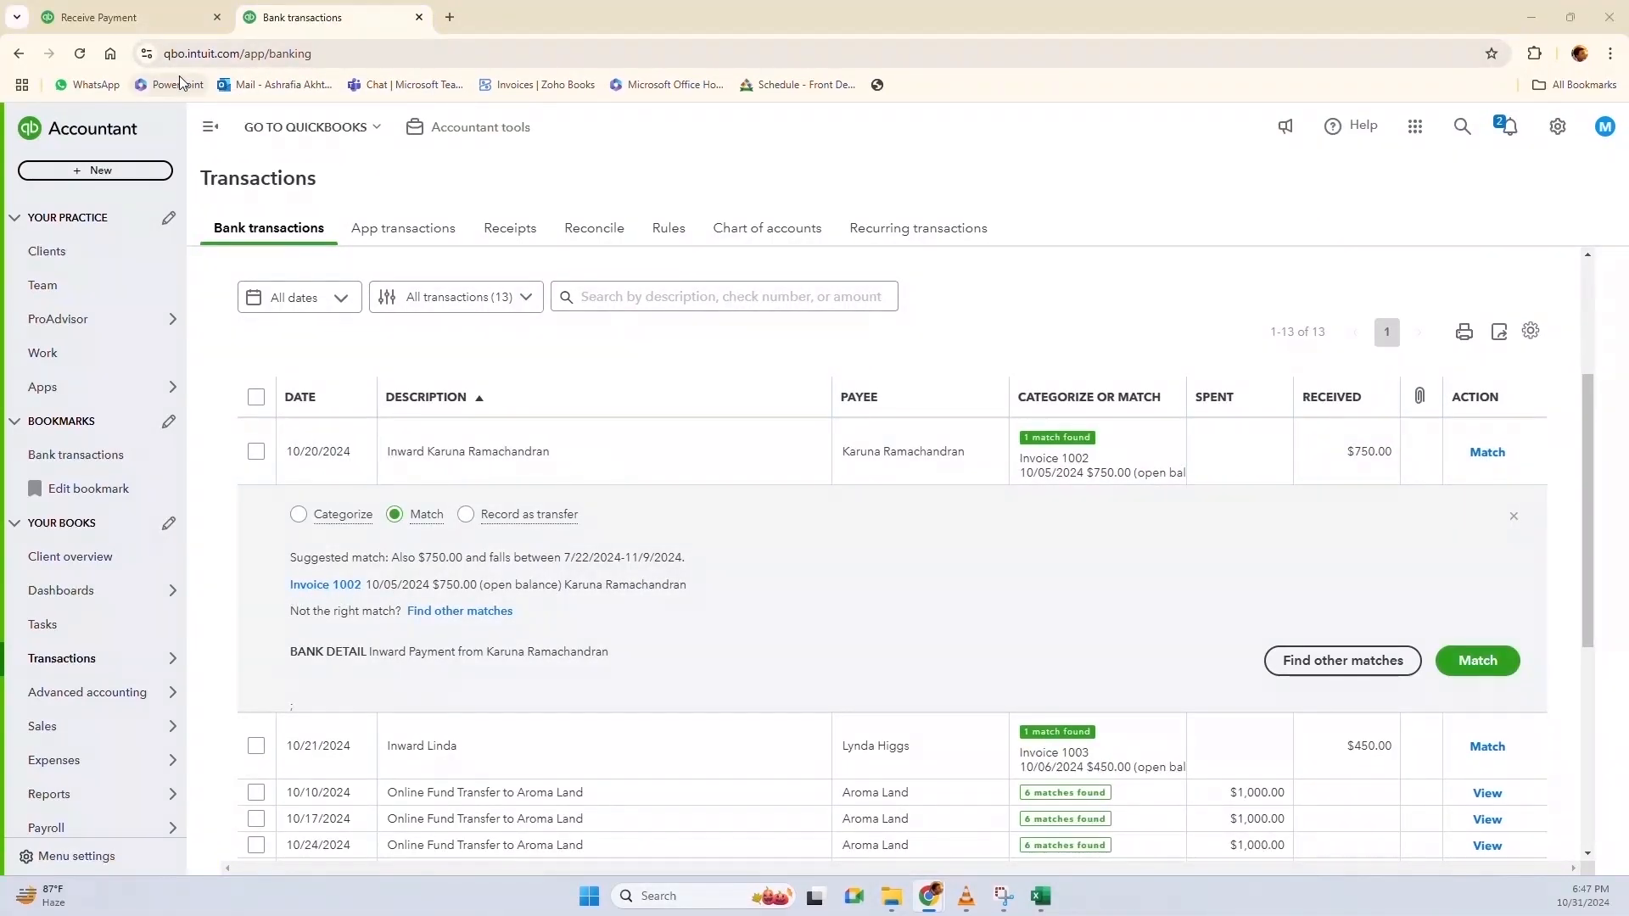
Confirm order 1002 totals 750 on the Order Catalogue sheet in Google Sheets
{"action": "key", "text": "alt+Tab"}
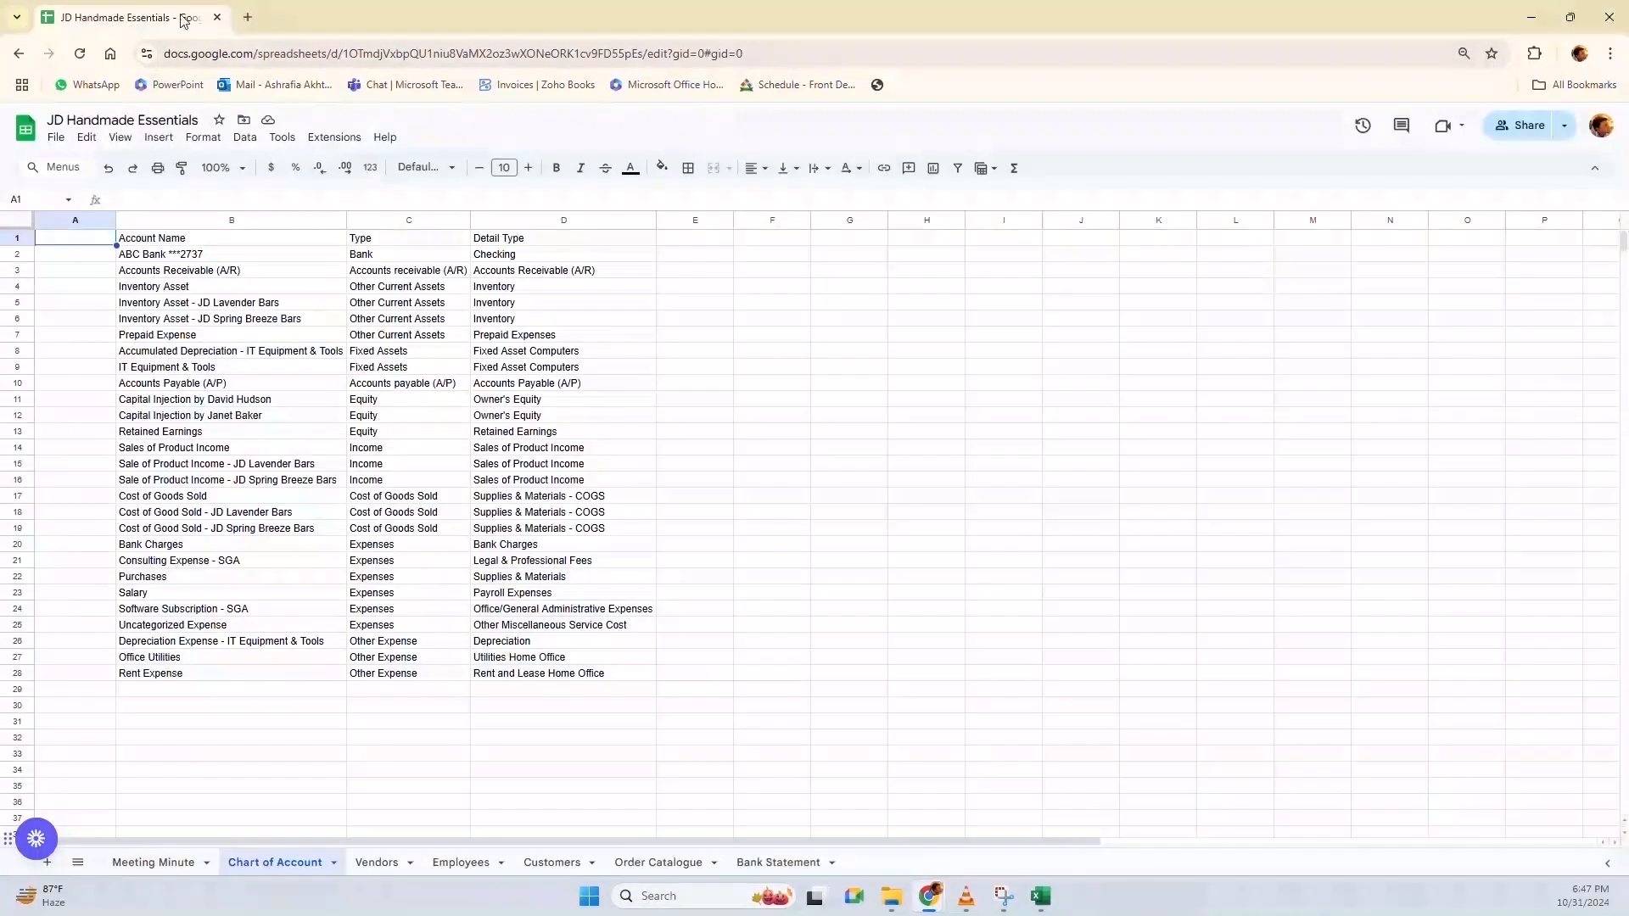
{"action": "left_click", "coordinate": [658, 863]}
{"action": "left_click", "coordinate": [208, 289]}
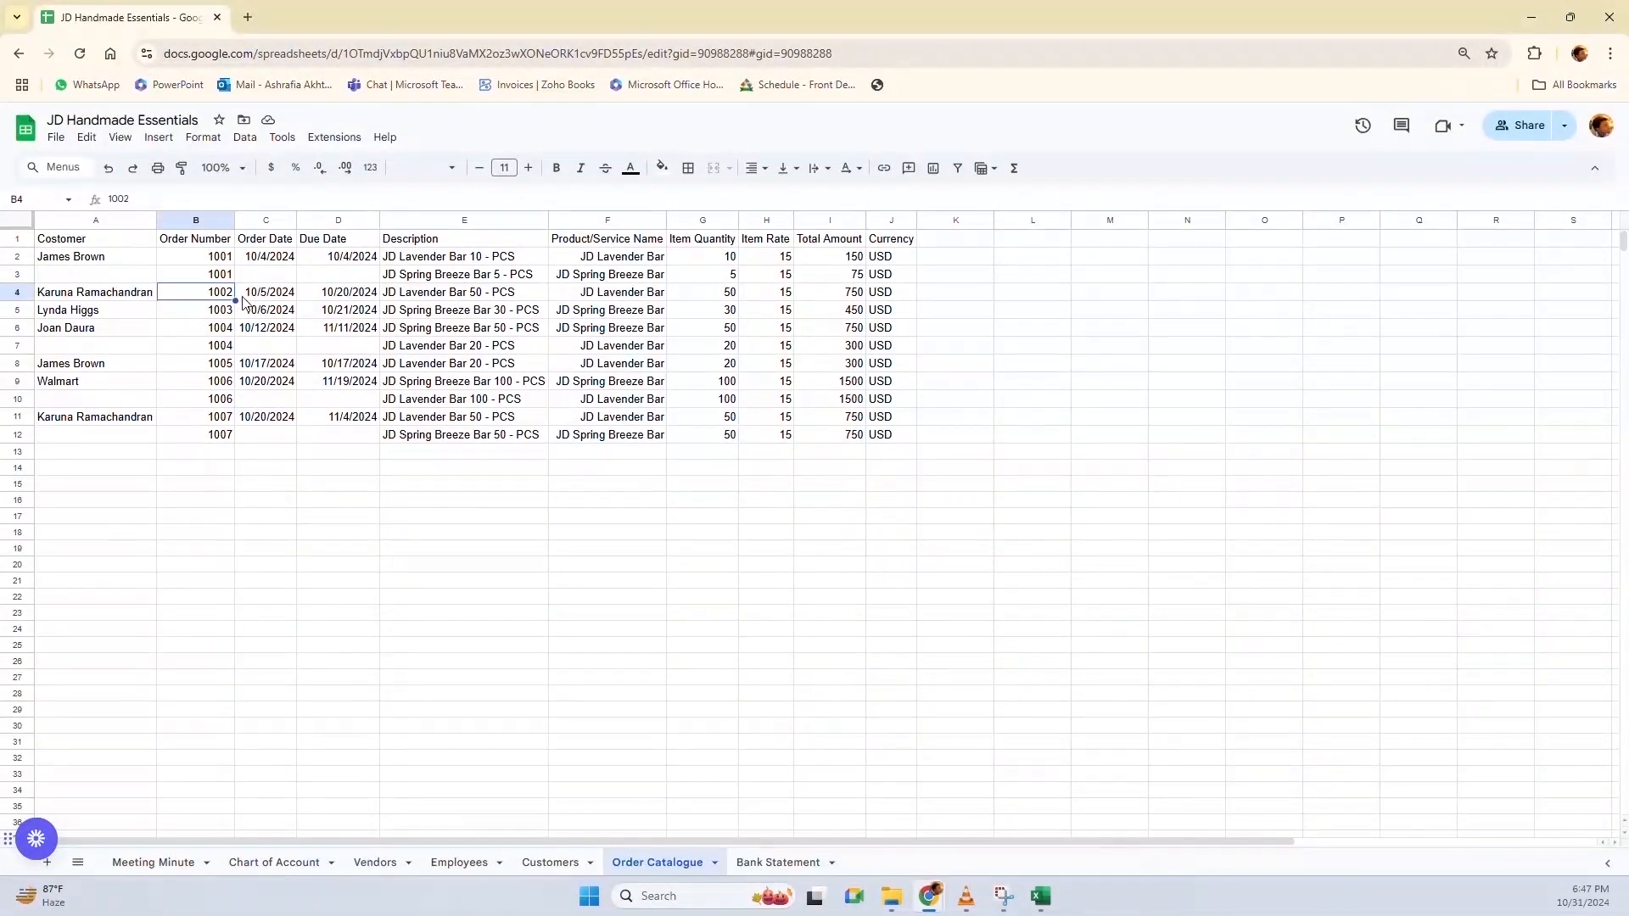
{"action": "left_click", "coordinate": [857, 299]}
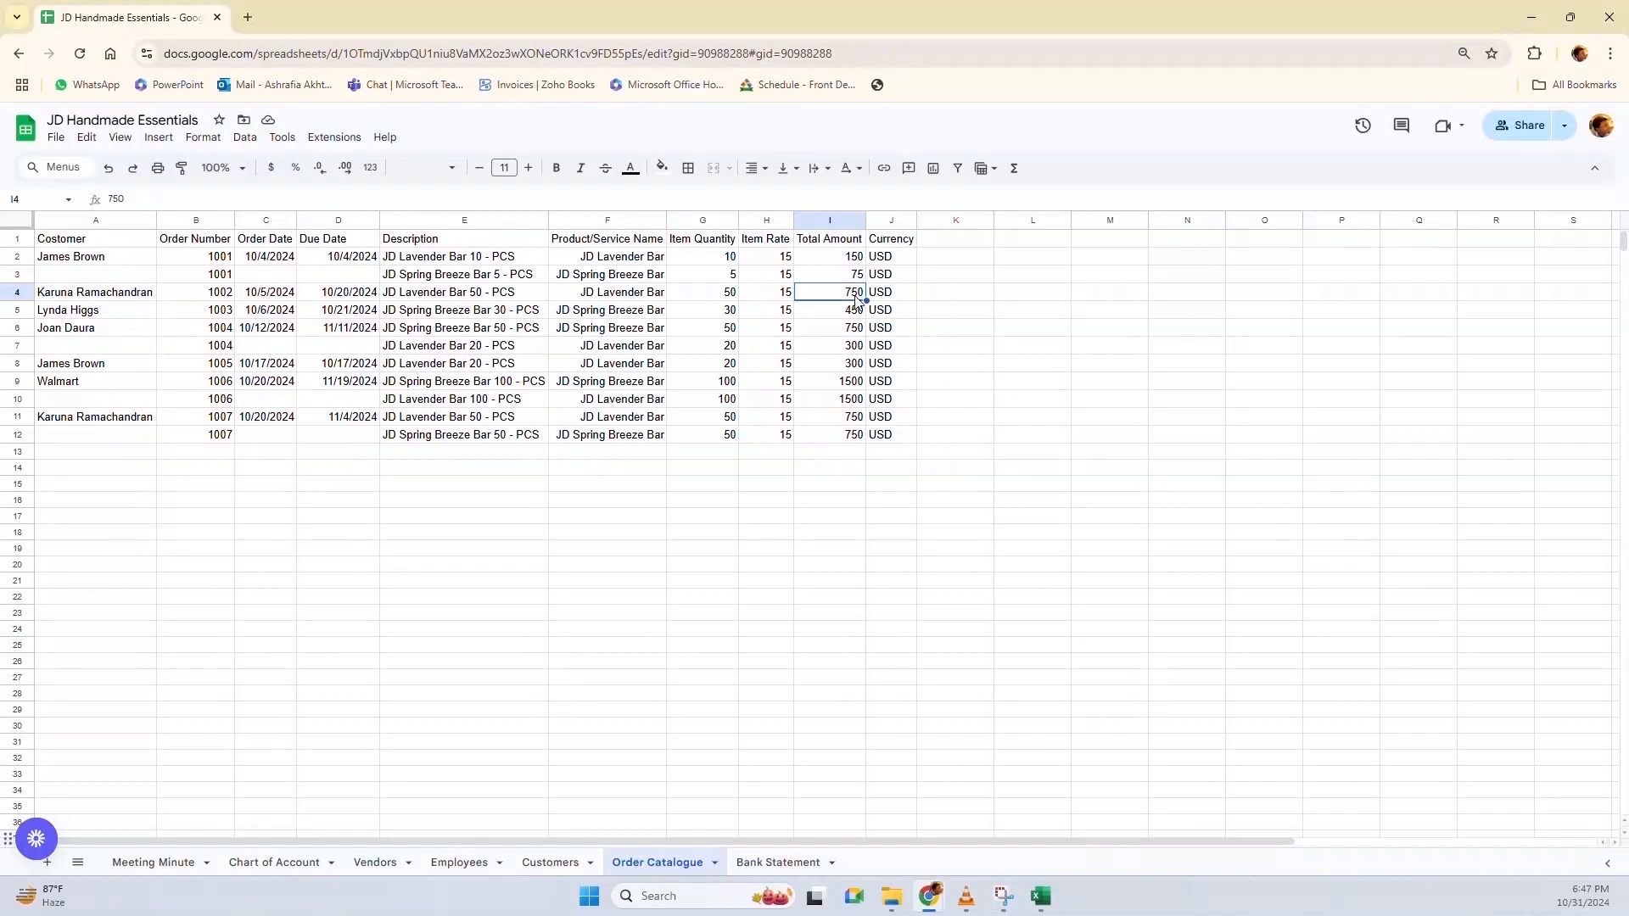
{"action": "key", "text": "alt+Tab"}
Match the $750 deposit to Invoice 1002, then open Invoice 1003 suggested for the $450 deposit
{"action": "left_click", "coordinate": [1472, 659]}
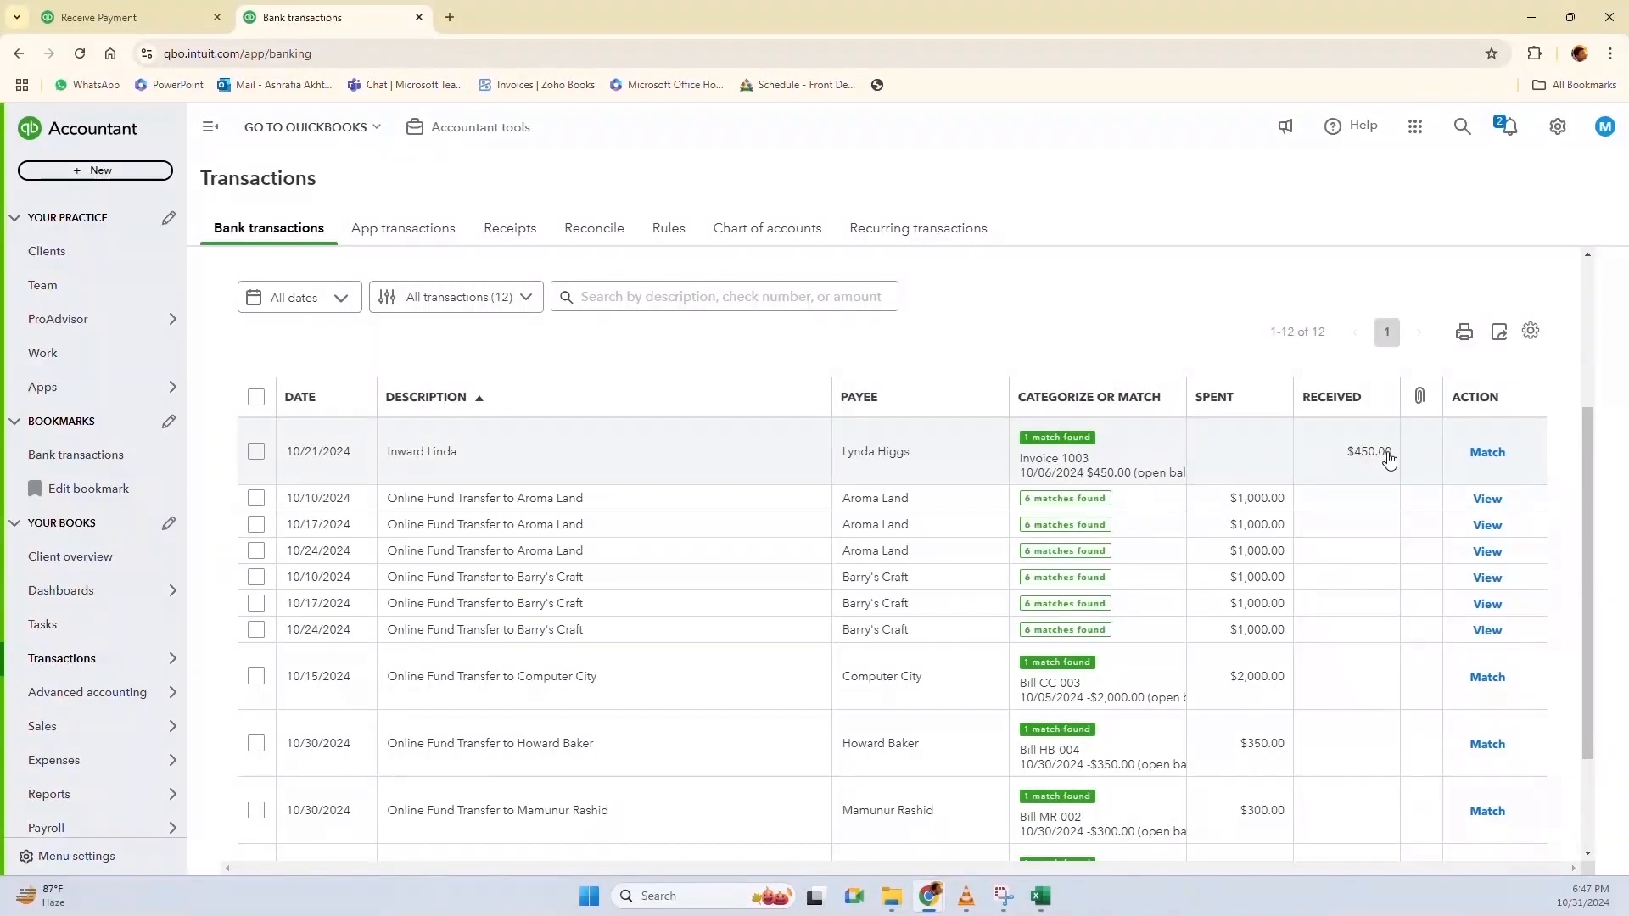
{"action": "left_click", "coordinate": [600, 462]}
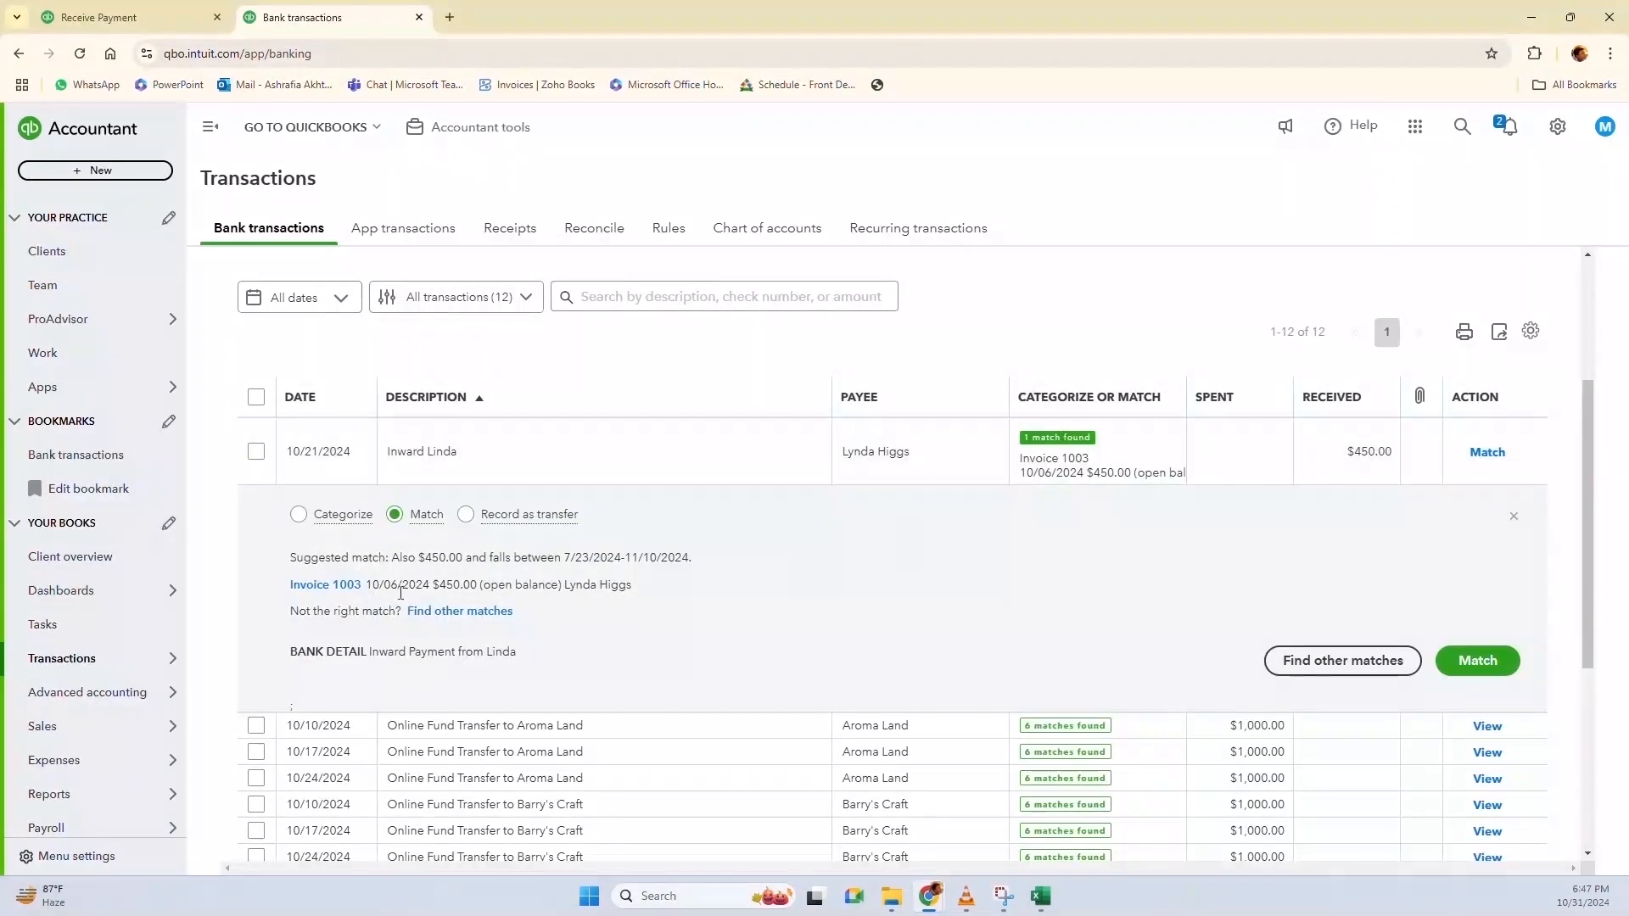
{"action": "left_click", "coordinate": [325, 586]}
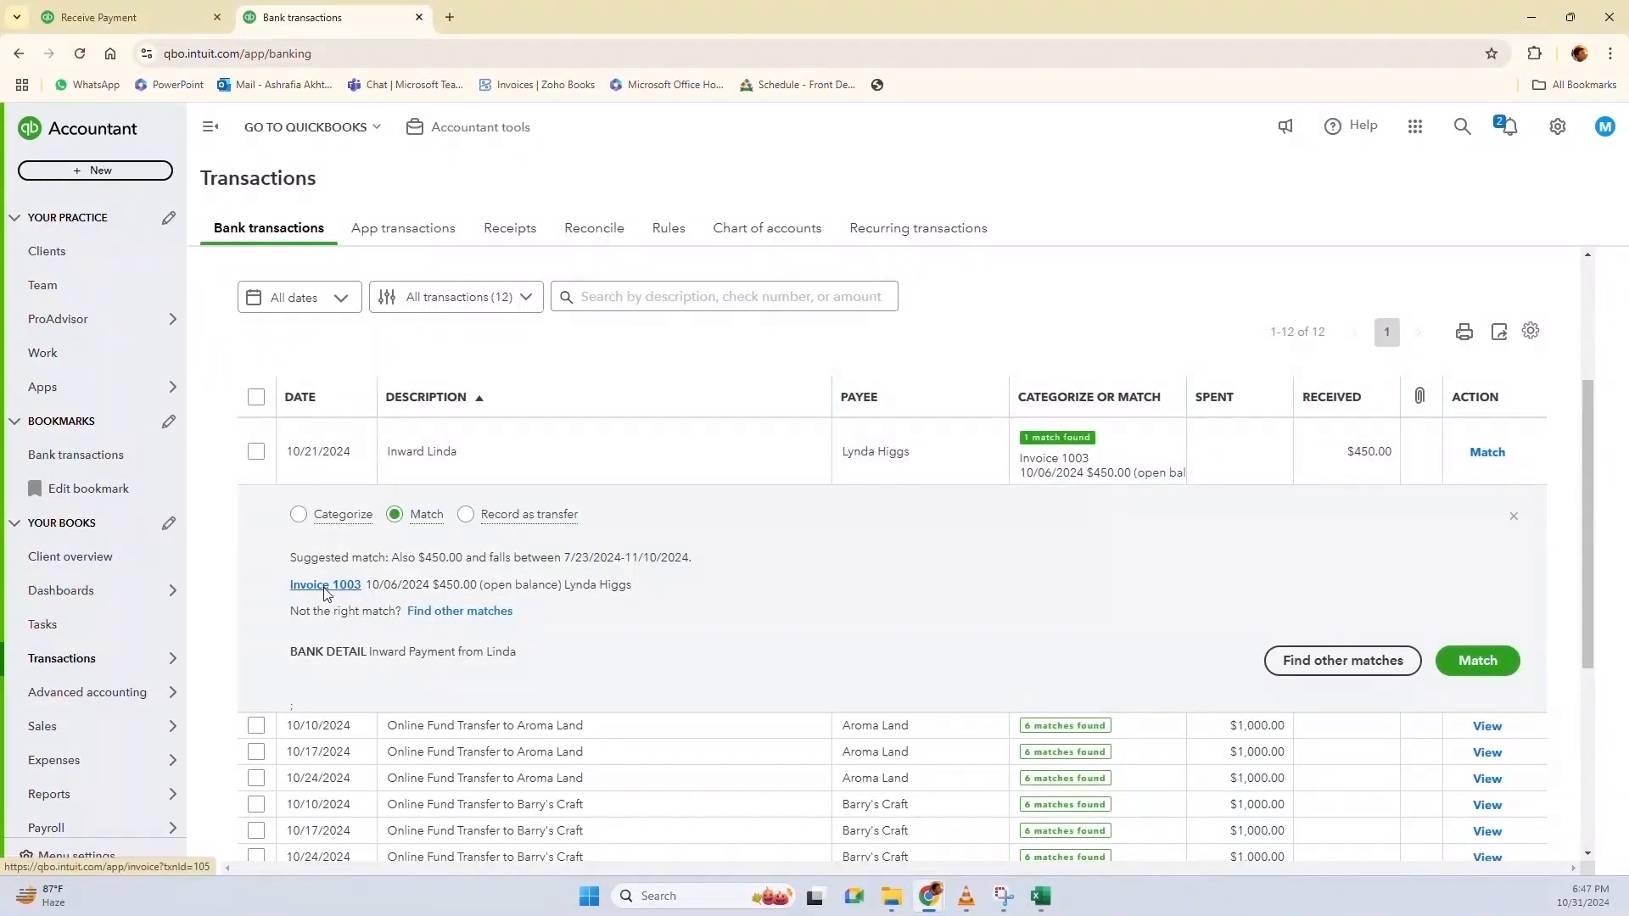